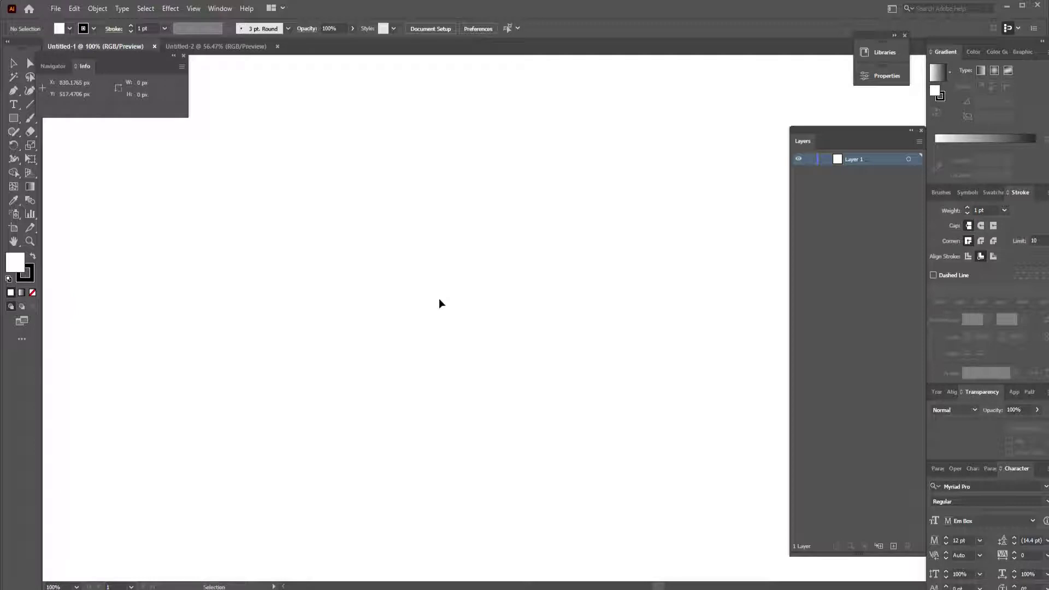
Step: Add a line of point text reading "SMITH DESK" on the artboard
left_click(14, 104)
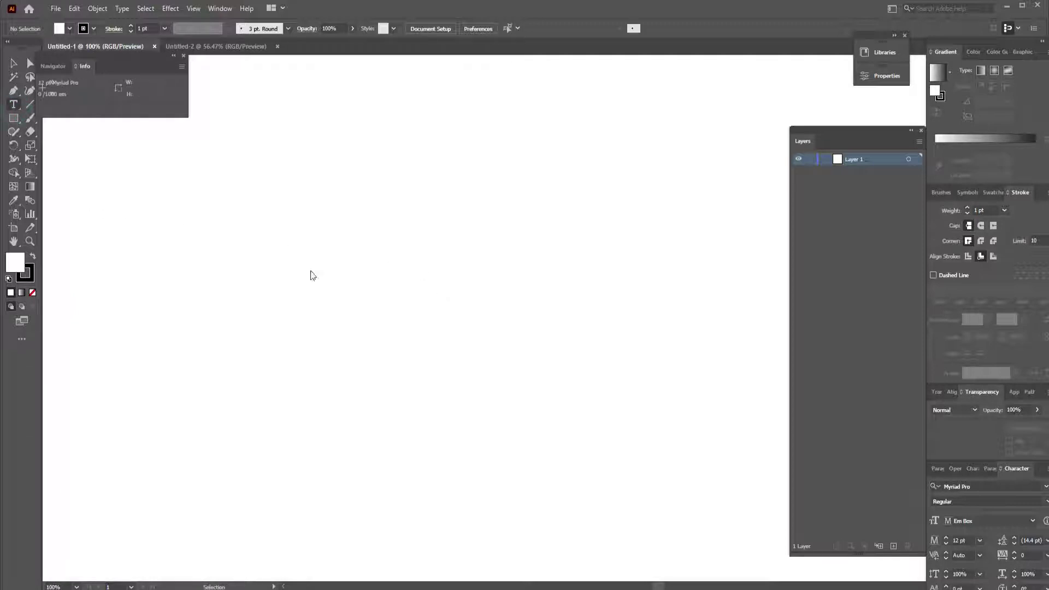
left_click(333, 273)
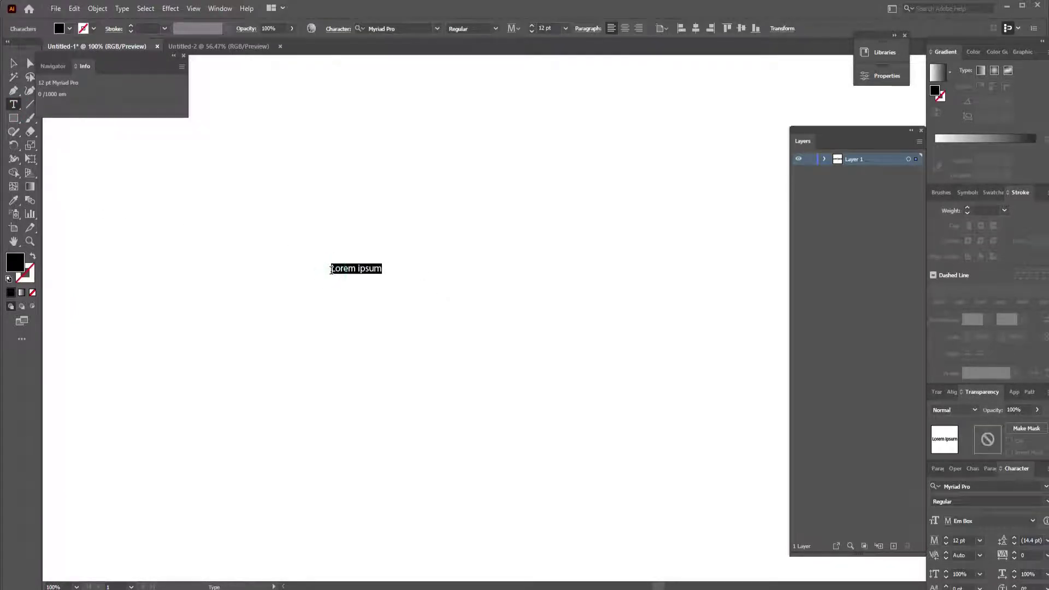
type("S")
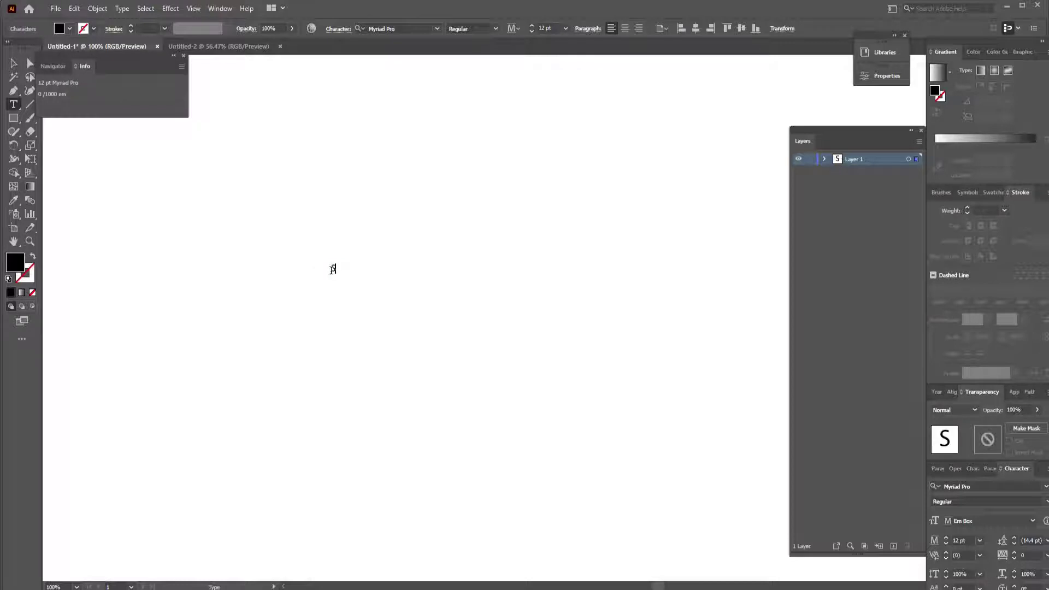
type("MITH DESK")
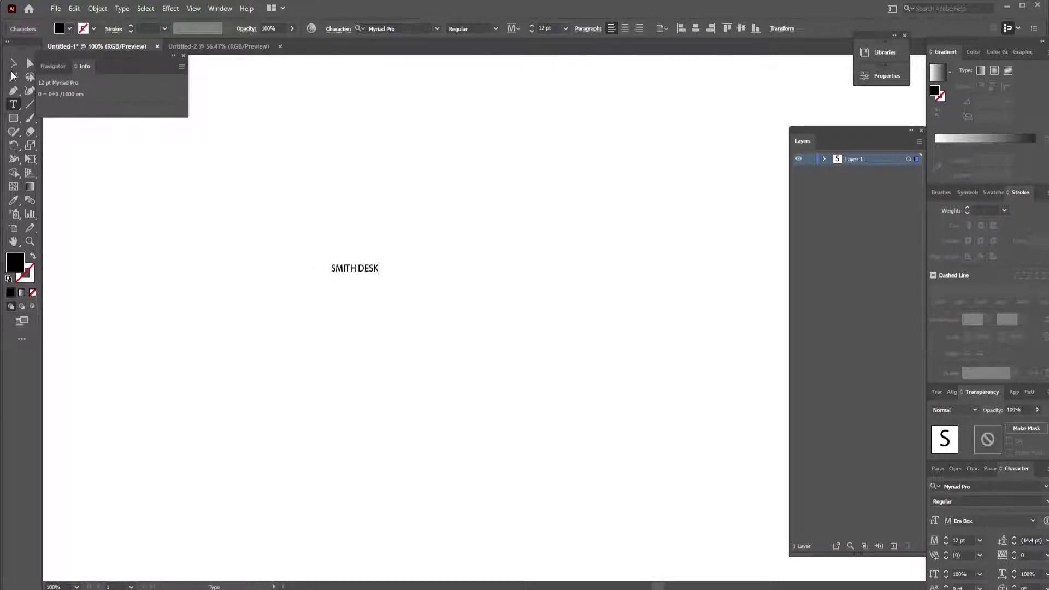
key("Escape")
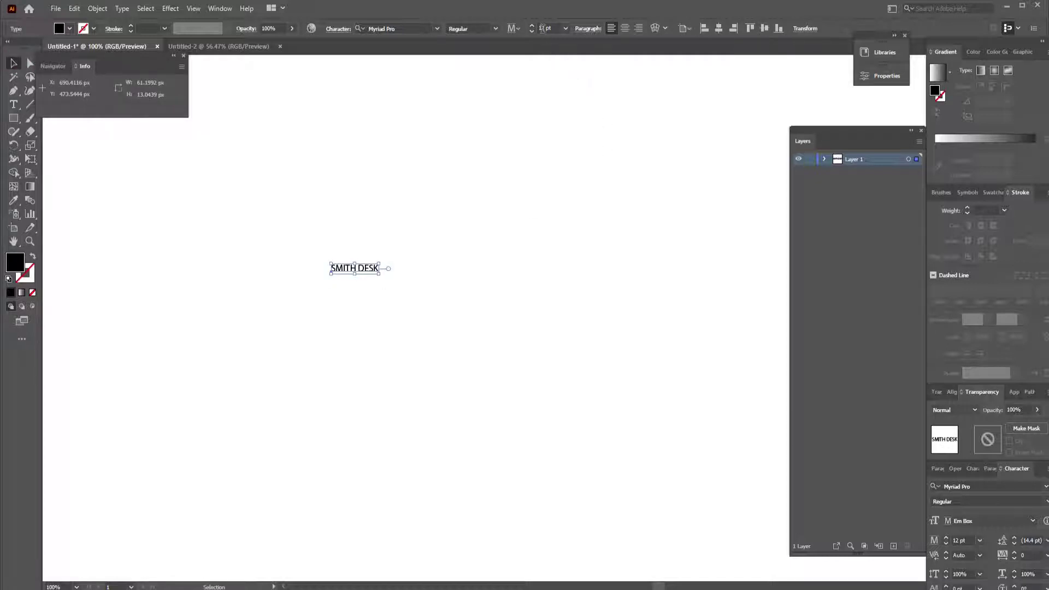
Step: Set the SMITH DESK text to 150 pt and move it into the open middle area of the artboard
left_click(545, 28)
type("150")
key("Return")
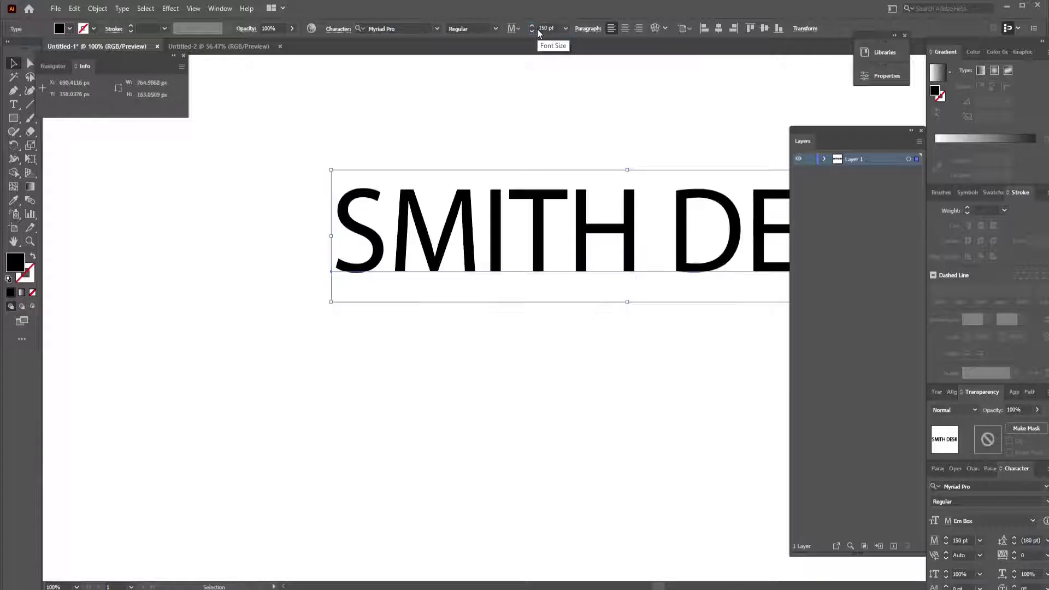
left_click_drag(601, 229, 384, 287)
Step: Change the font of the SMITH DESK text to Fonarto and keep the text selected
left_click(405, 28)
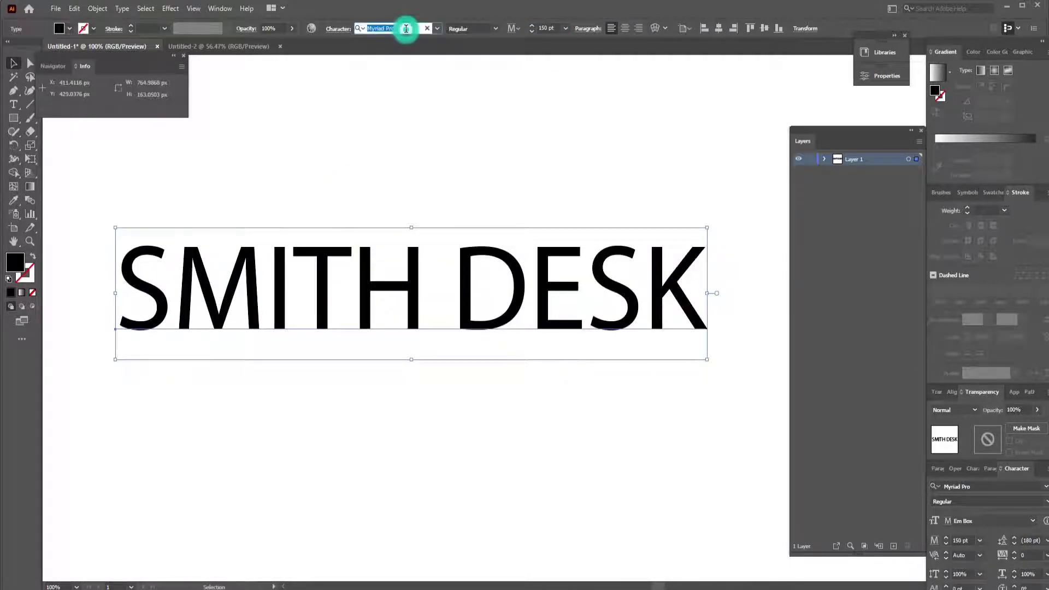
type("F")
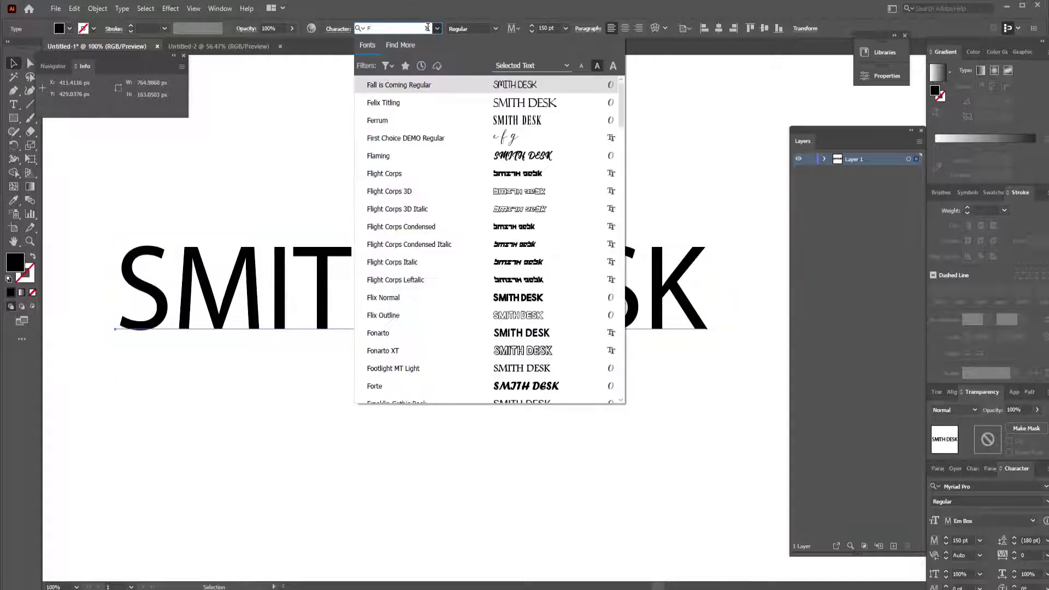
left_click(413, 340)
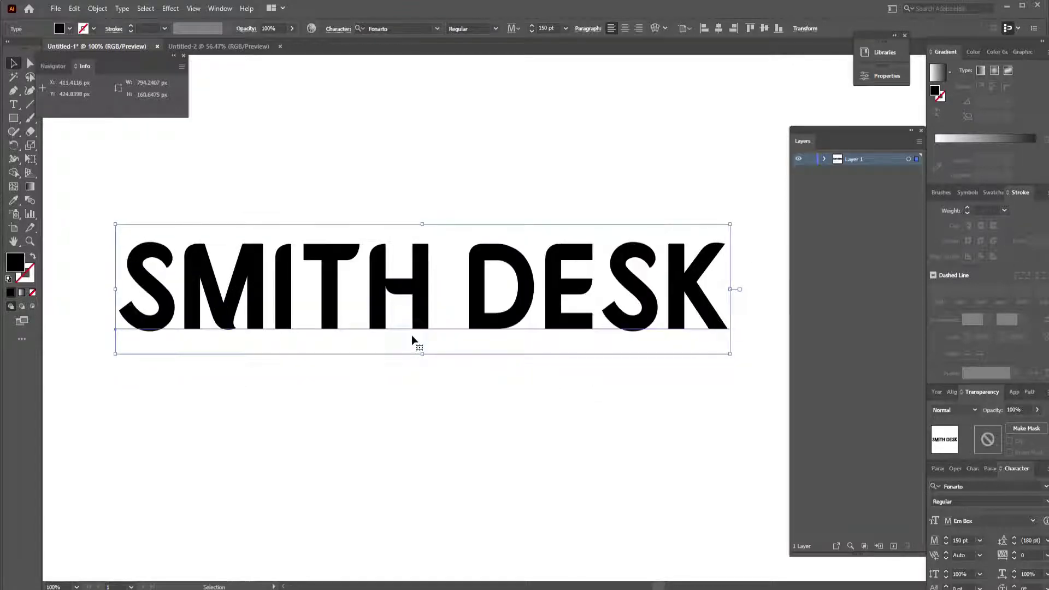
left_click(227, 166)
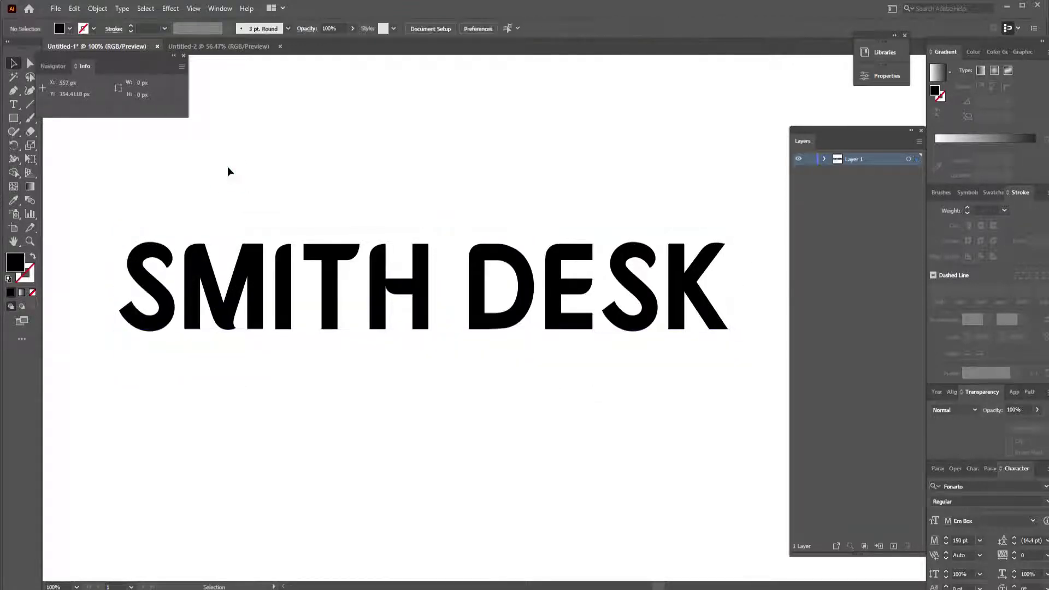
key("ctrl+a")
left_click(454, 178)
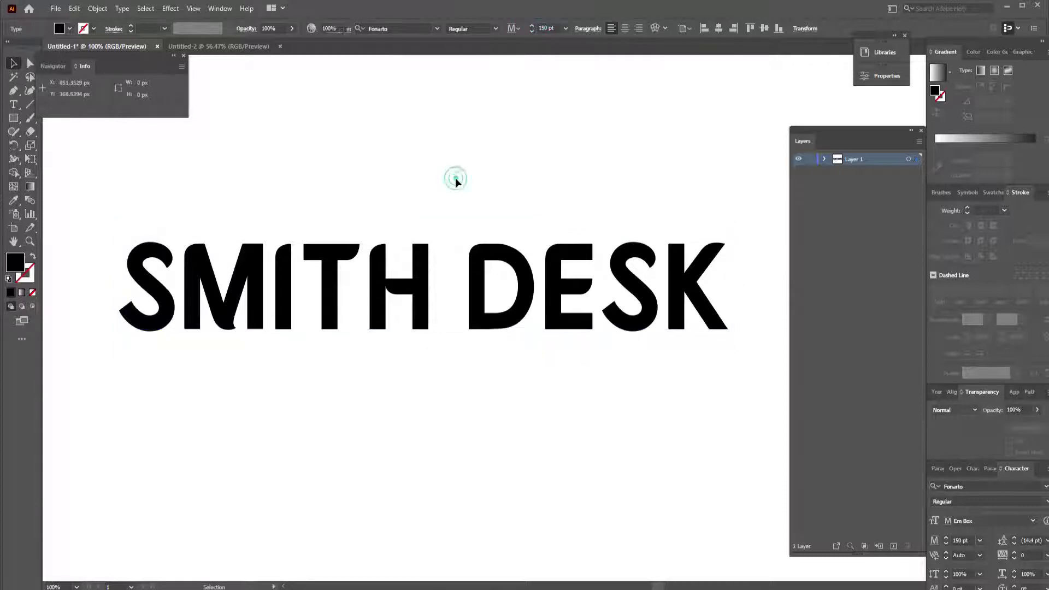
left_click(426, 281)
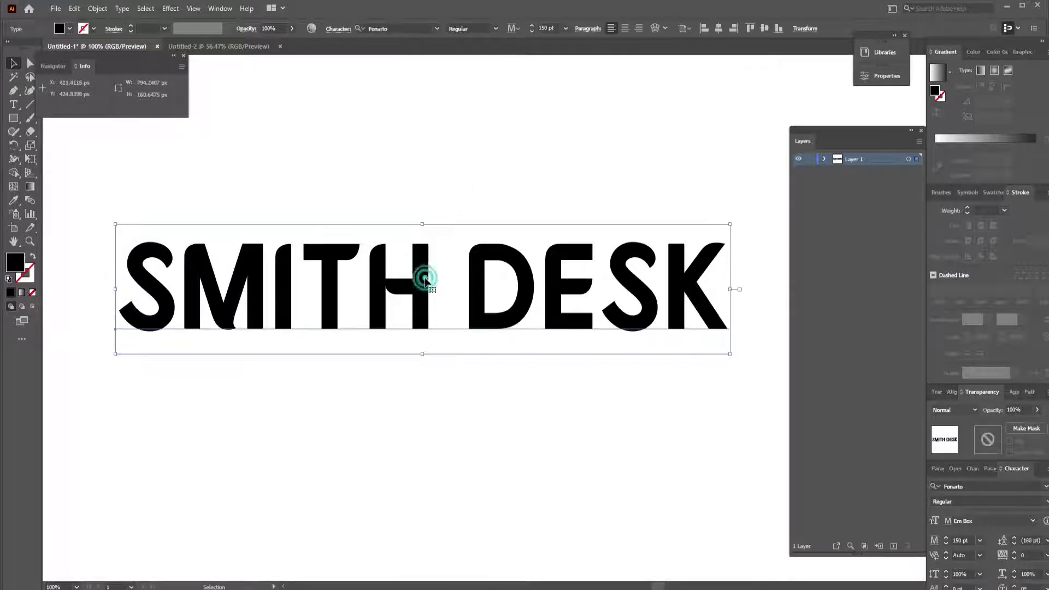
Step: Show the Pathfinder controls and detach them so they float above the artboard
left_click(219, 8)
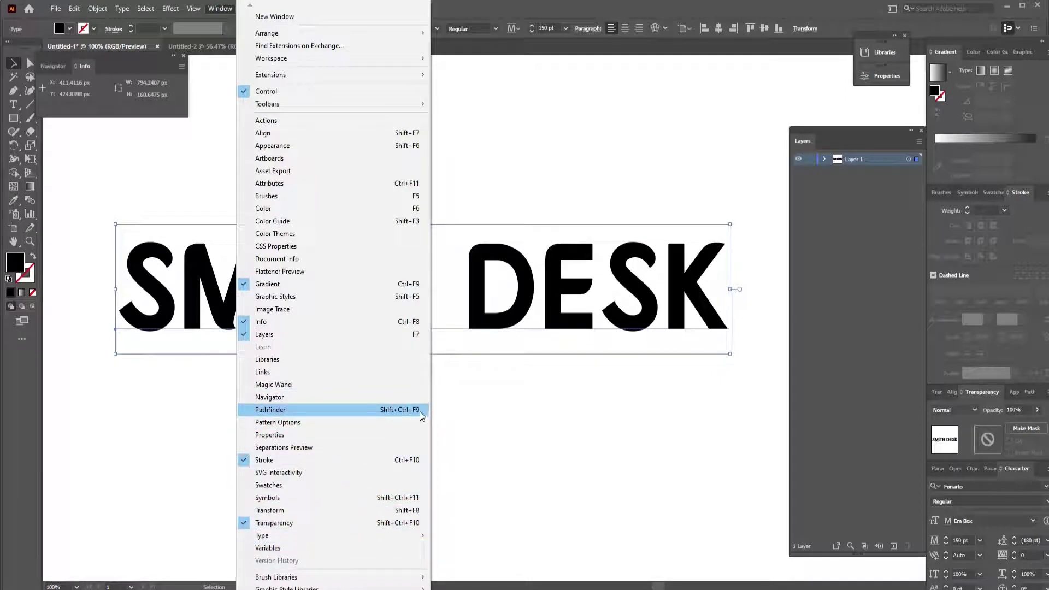
left_click(348, 410)
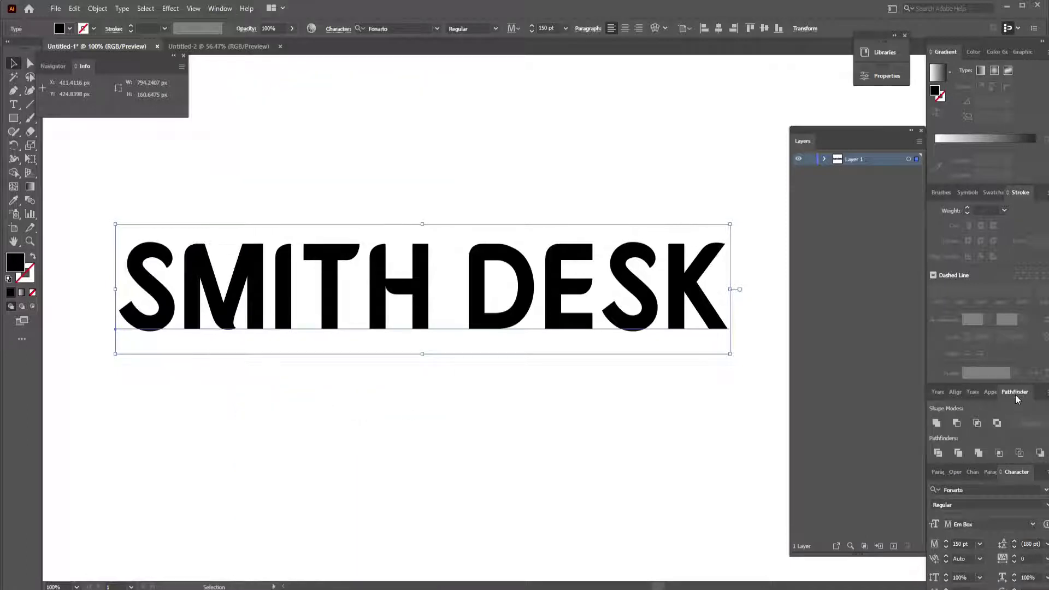
left_click_drag(1015, 393, 676, 105)
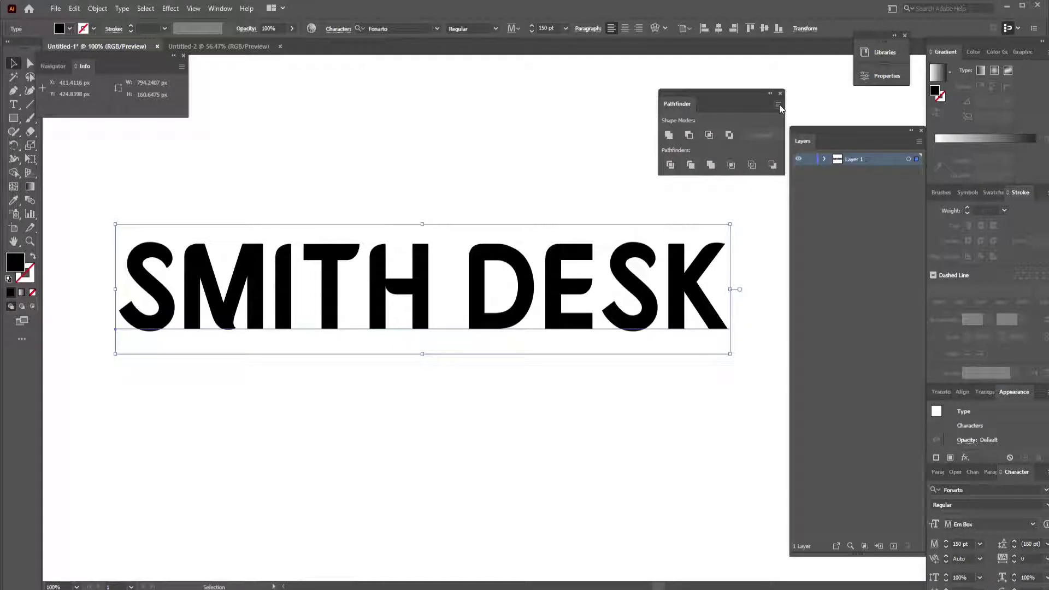
Step: Undo the font change and convert the SMITH DESK text into a compound shape
key("ctrl+z")
left_click_drag(763, 98, 622, 97)
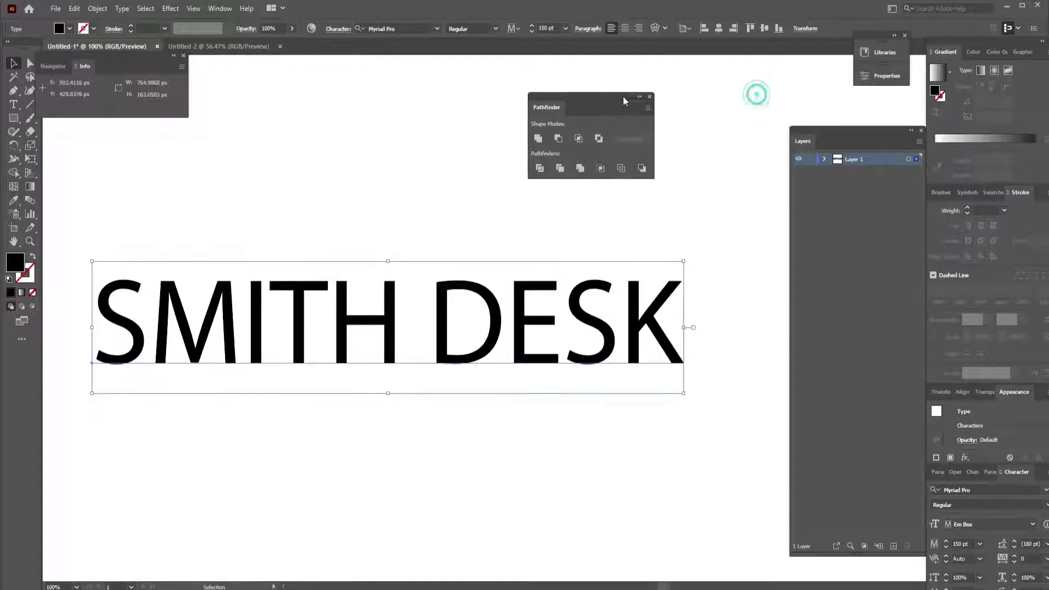
left_click(638, 103)
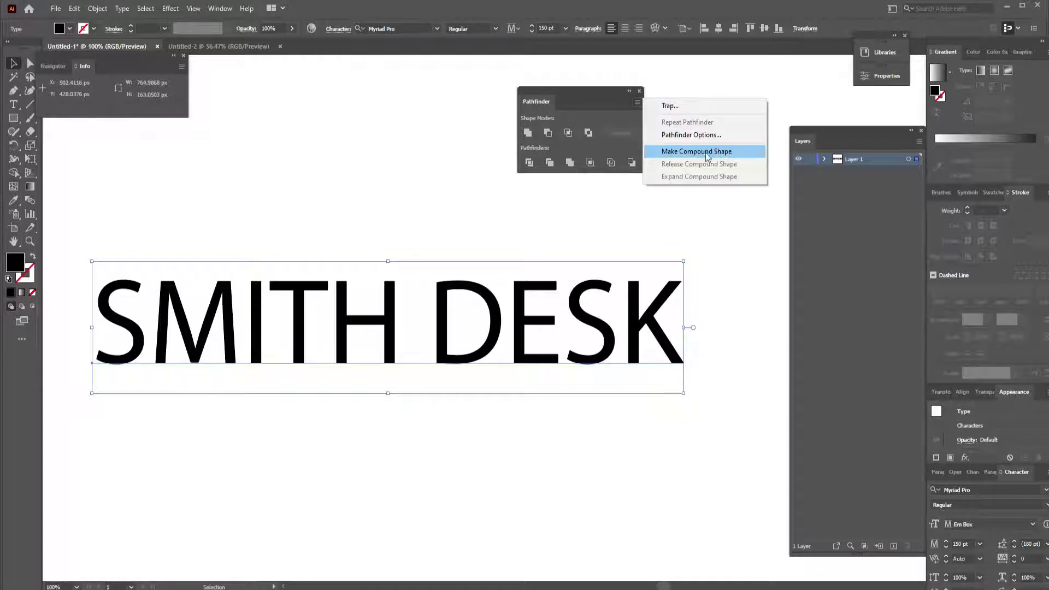
left_click(682, 151)
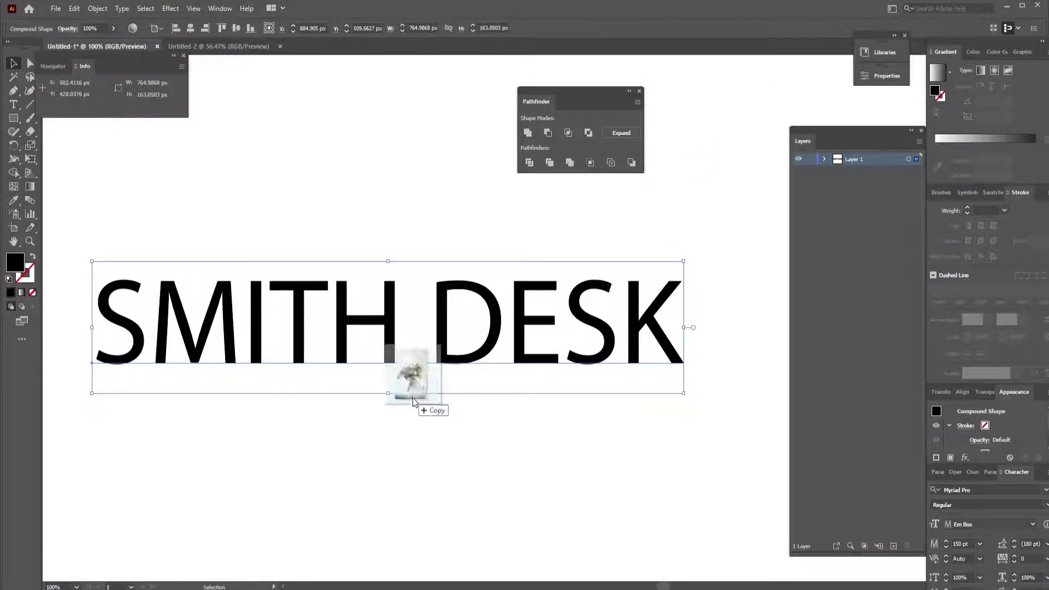
Step: Place the flower bouquet photo in the document and embed it
left_click_drag(413, 399, 412, 398)
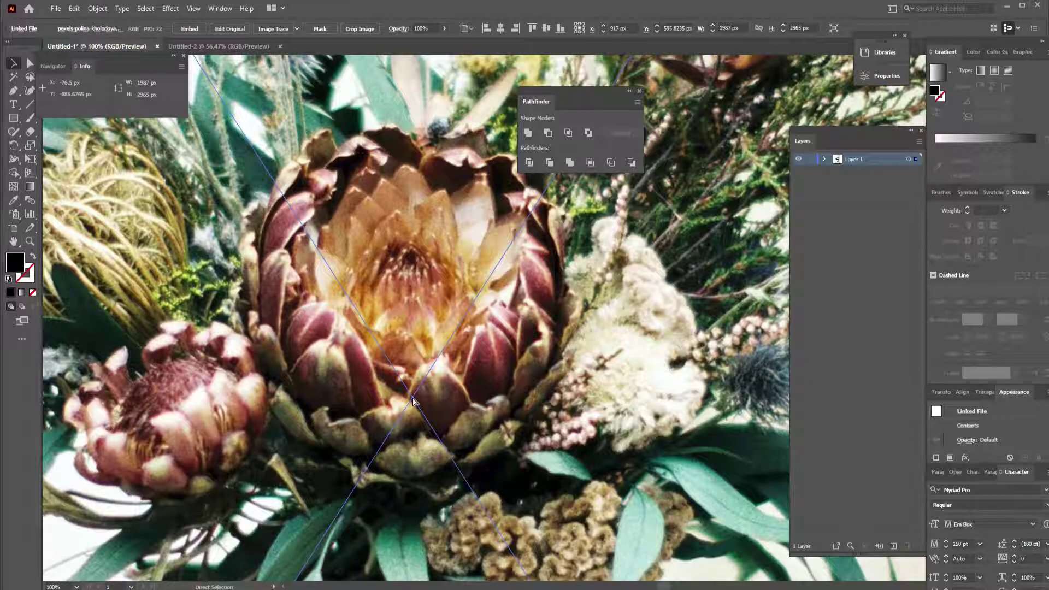
key("ctrl+minus")
key("ctrl+minus")
key("ctrl+minus")
key("ctrl+minus")
key("ctrl+minus")
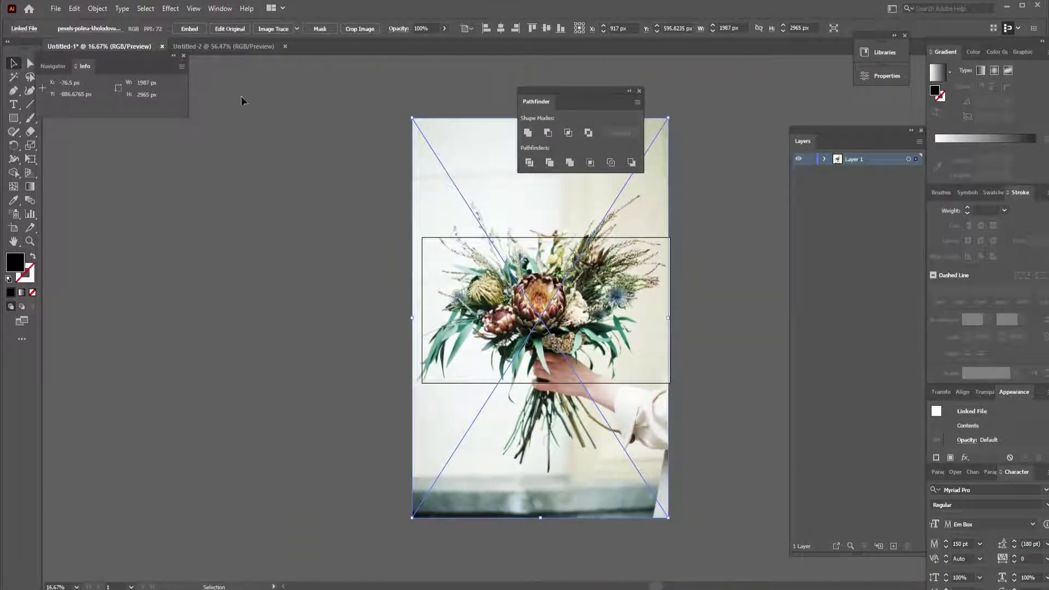
left_click(188, 30)
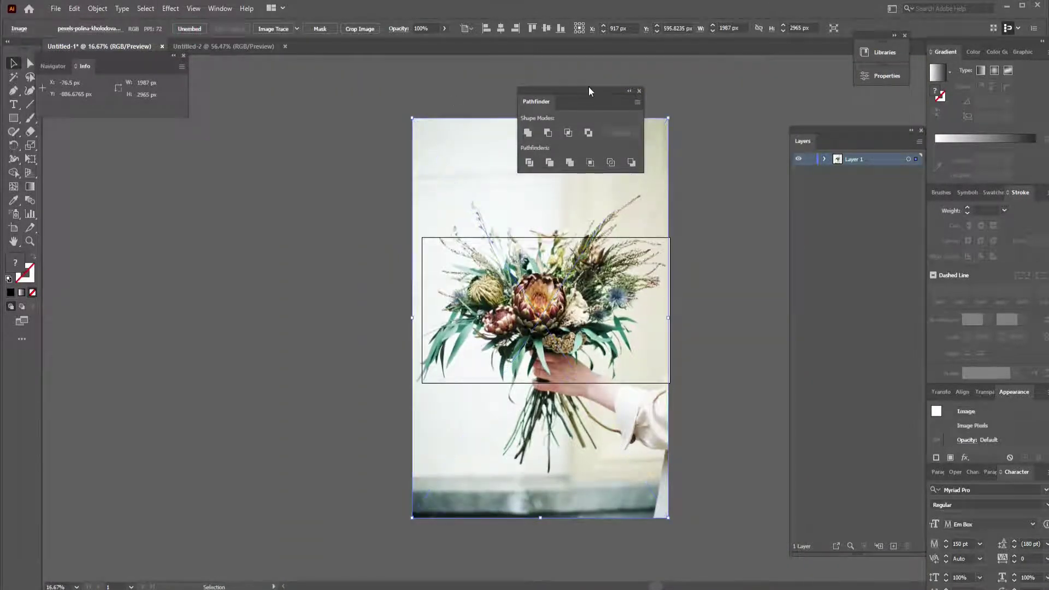
Step: Scale the bouquet photo to about 1220 × 1302 px and position it over the middle of the artboard
left_click_drag(588, 87, 757, 71)
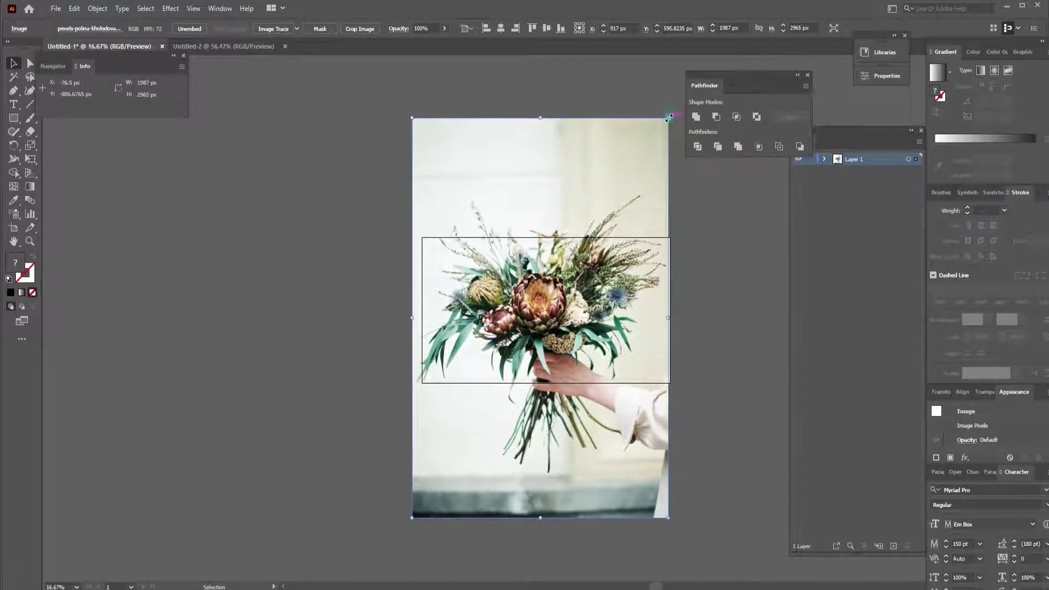
left_click_drag(668, 117, 668, 237)
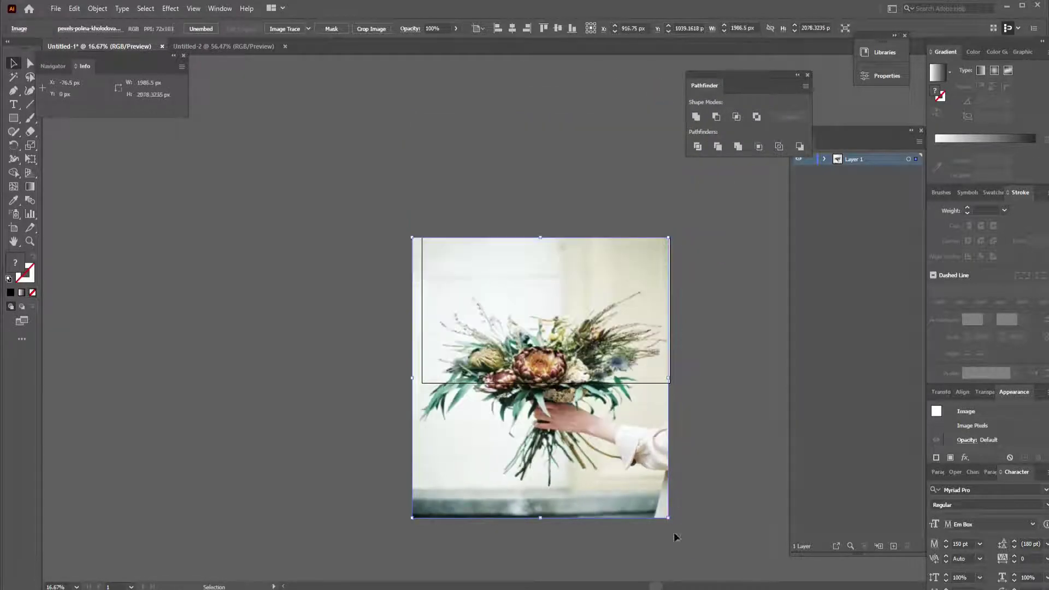
left_click_drag(667, 518, 631, 360)
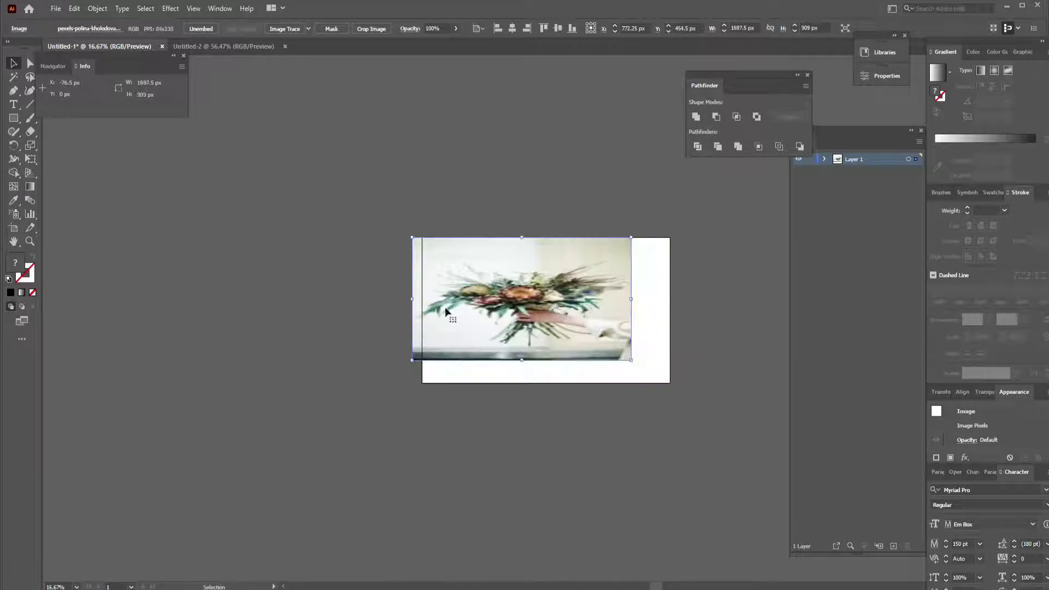
left_click_drag(412, 298, 473, 299)
left_click_drag(552, 360, 396, 313)
key("ctrl+plus")
key("ctrl+plus")
key("ctrl+plus")
Step: Send the bouquet photo to the back and move the SMITH DESK text up over the flowers
right_click(478, 279)
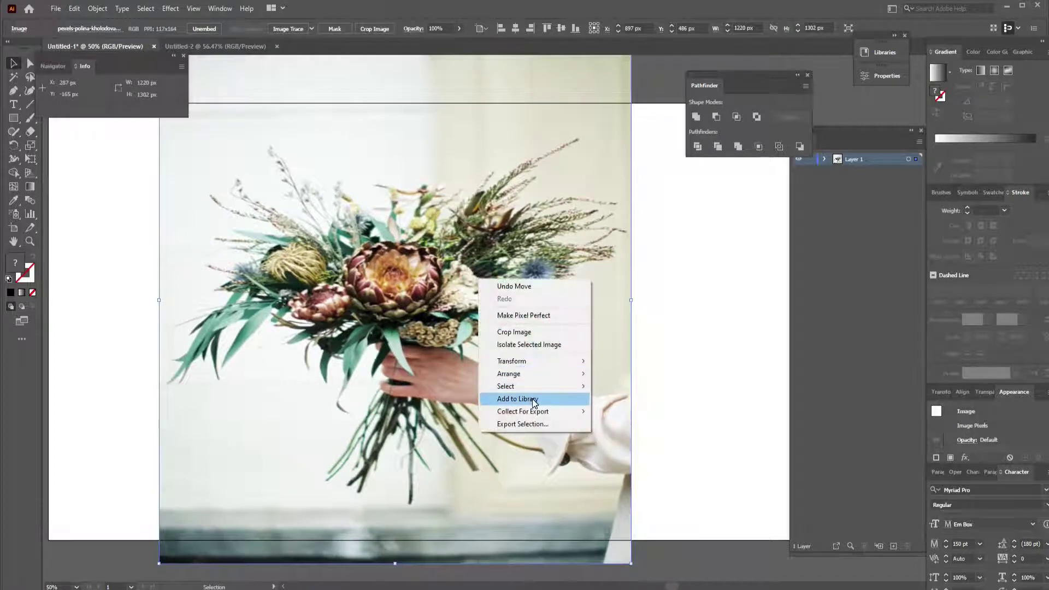
mouse_move(532, 373)
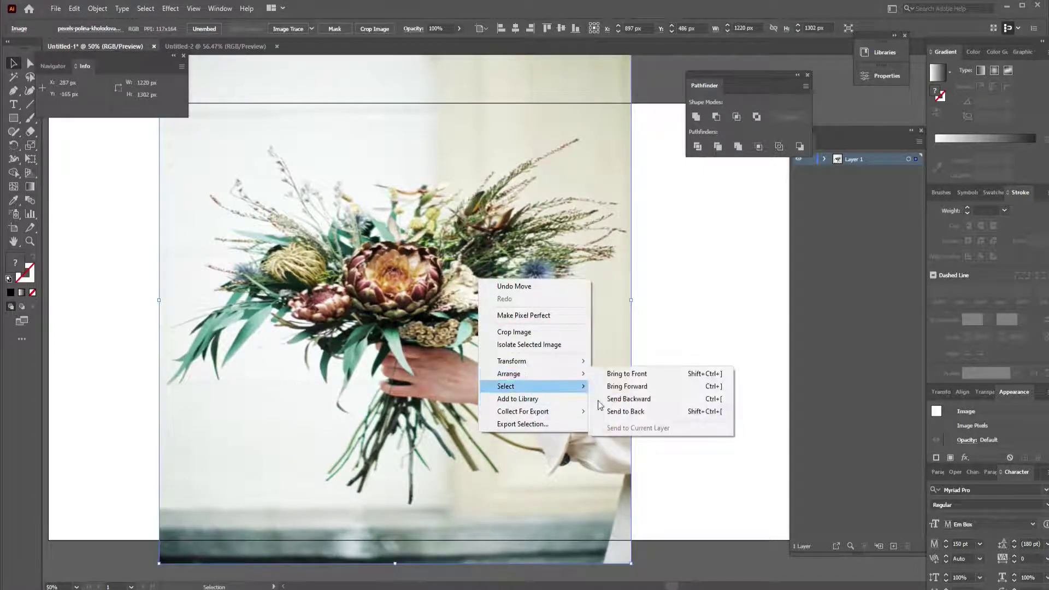
left_click(625, 415)
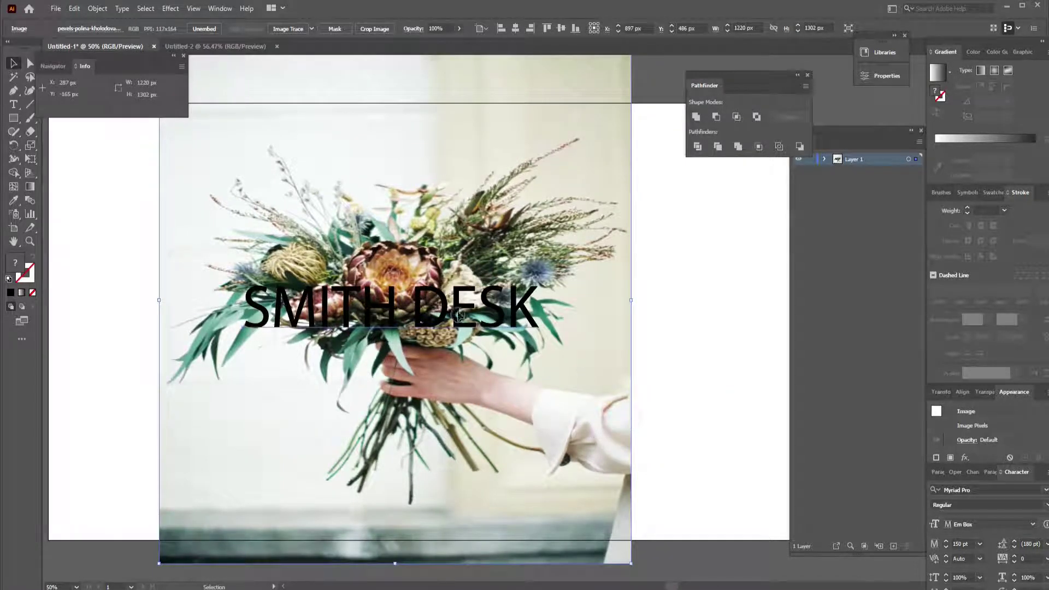
left_click_drag(456, 328, 464, 295)
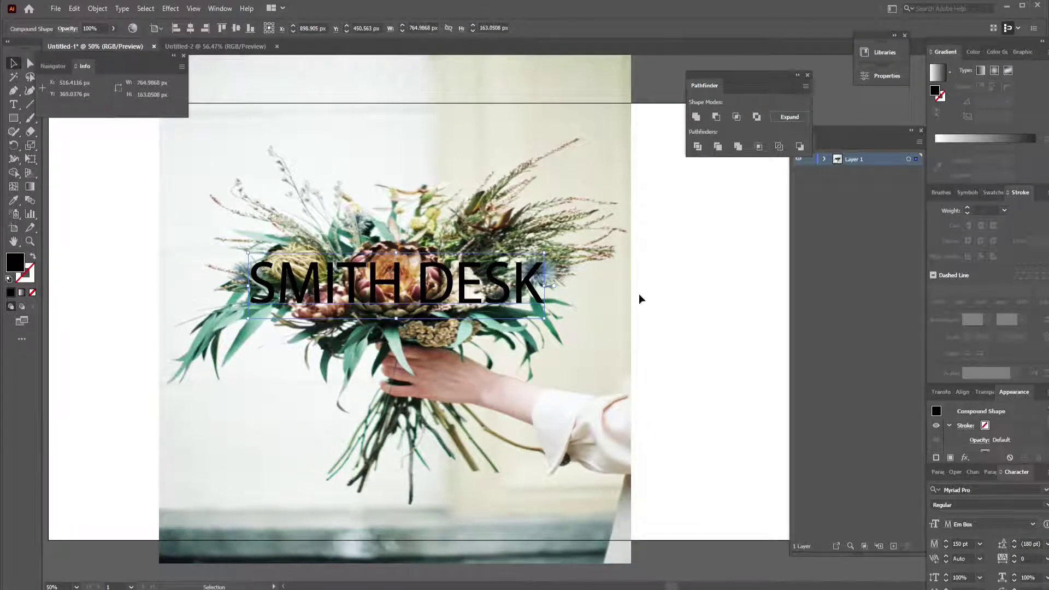
Step: Resize the bouquet photo to about 1116 × 910 px and centre it on the artboard behind the text
key("ctrl+minus")
left_click(397, 161)
left_click_drag(382, 152, 393, 191)
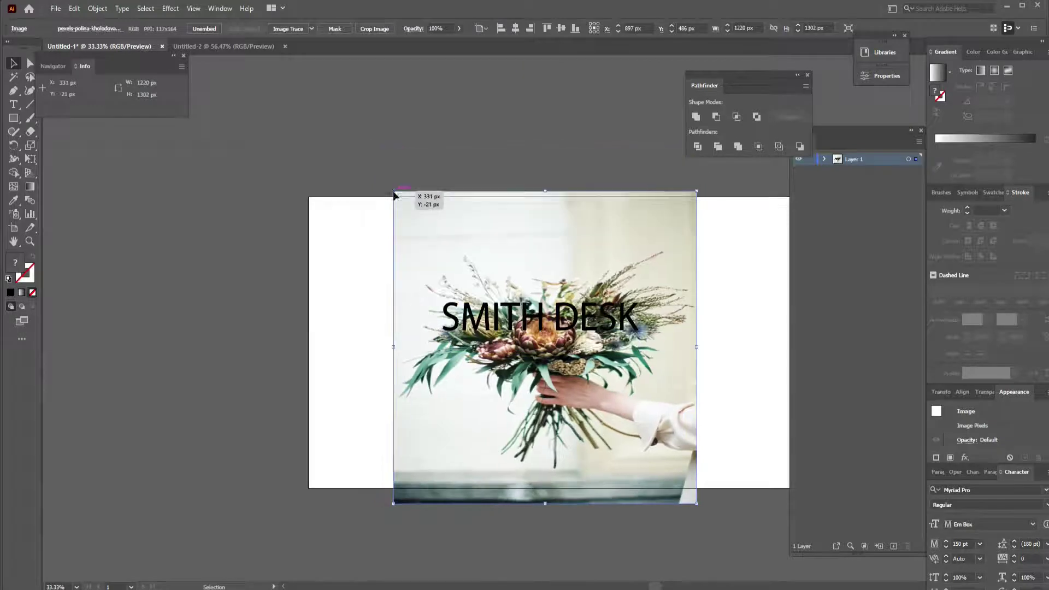
left_click_drag(696, 503, 679, 436)
mouse_move(572, 361)
left_mouse_down()
mouse_move(583, 372)
mouse_move(574, 365)
left_mouse_up()
key("ctrl+plus")
key("ctrl+plus")
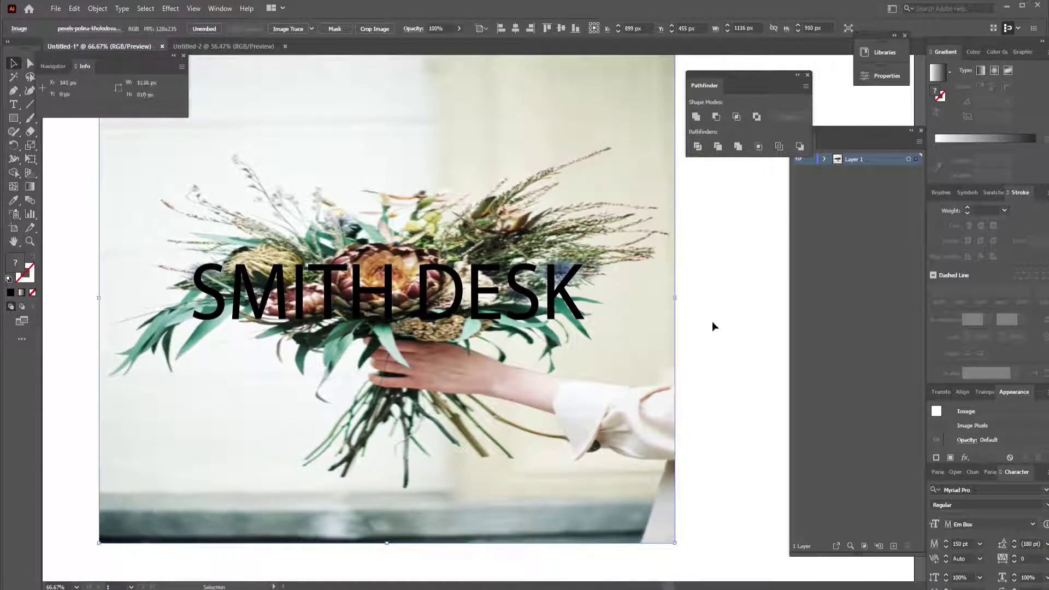
Step: Select the text and the photo together and make a clipping mask that fills the letters with the image
left_click(712, 320)
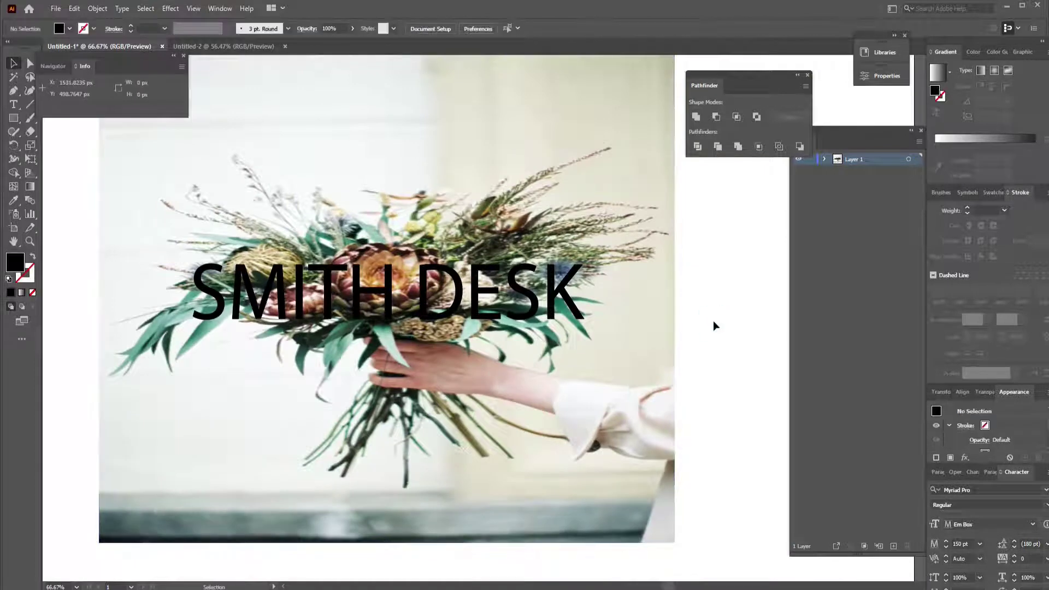
left_click_drag(713, 320, 473, 334)
left_click_drag(174, 350, 114, 352)
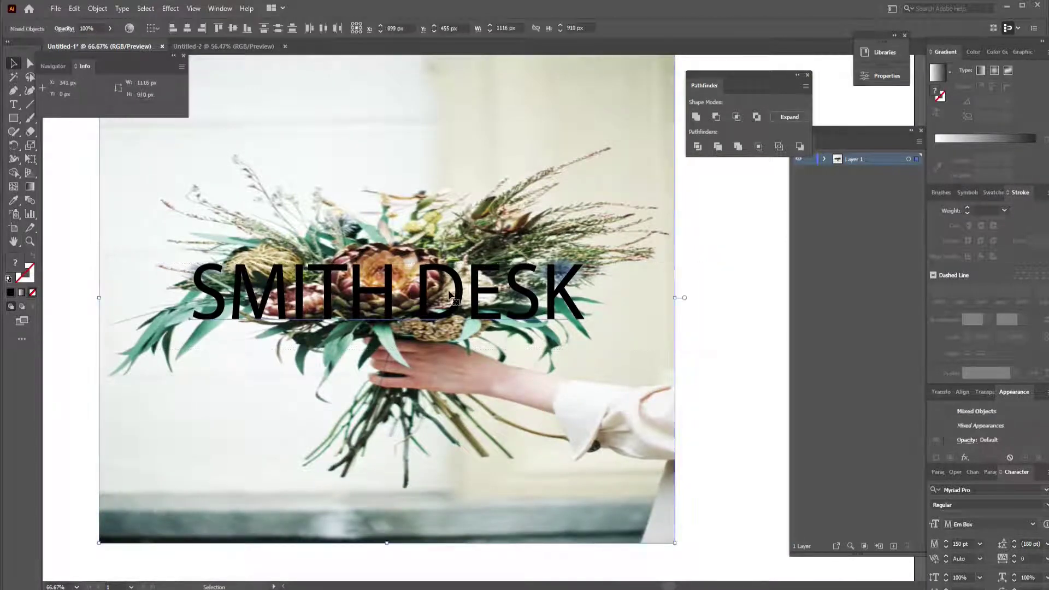
right_click(561, 285)
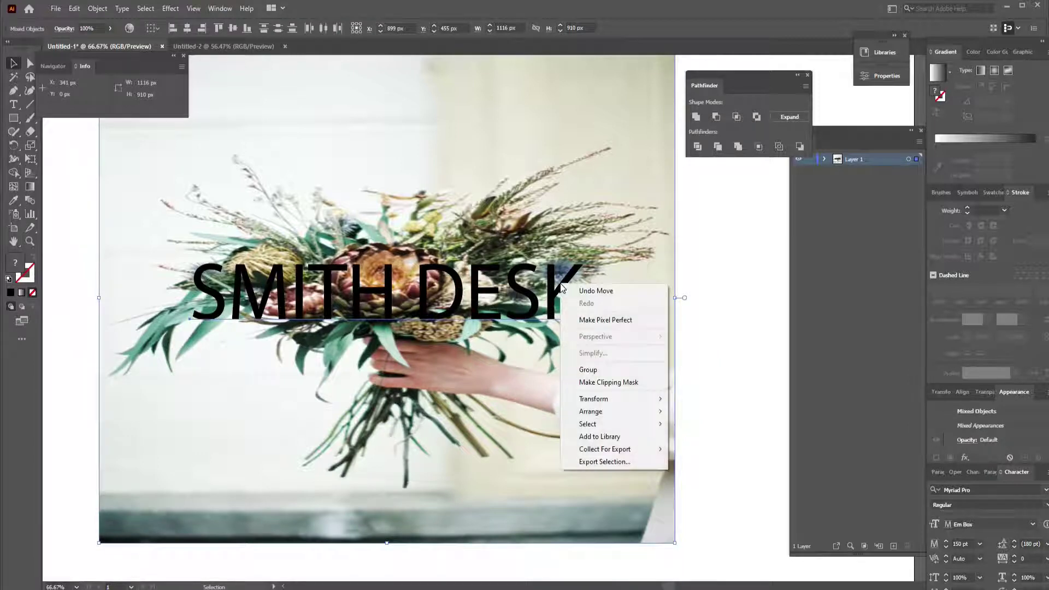
left_click(641, 384)
left_click(661, 331)
left_click(493, 319)
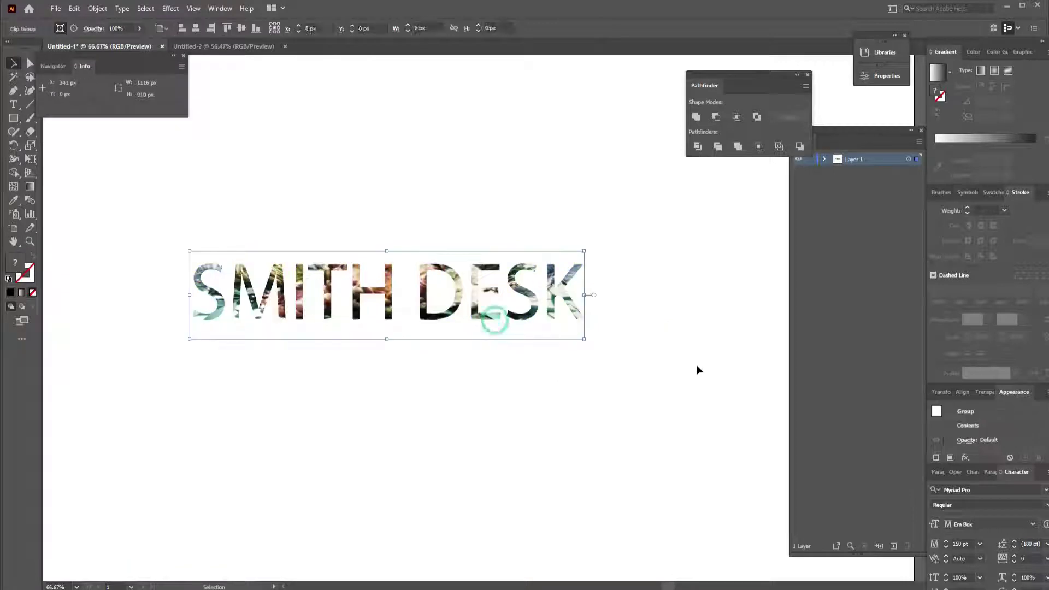
left_click(696, 365)
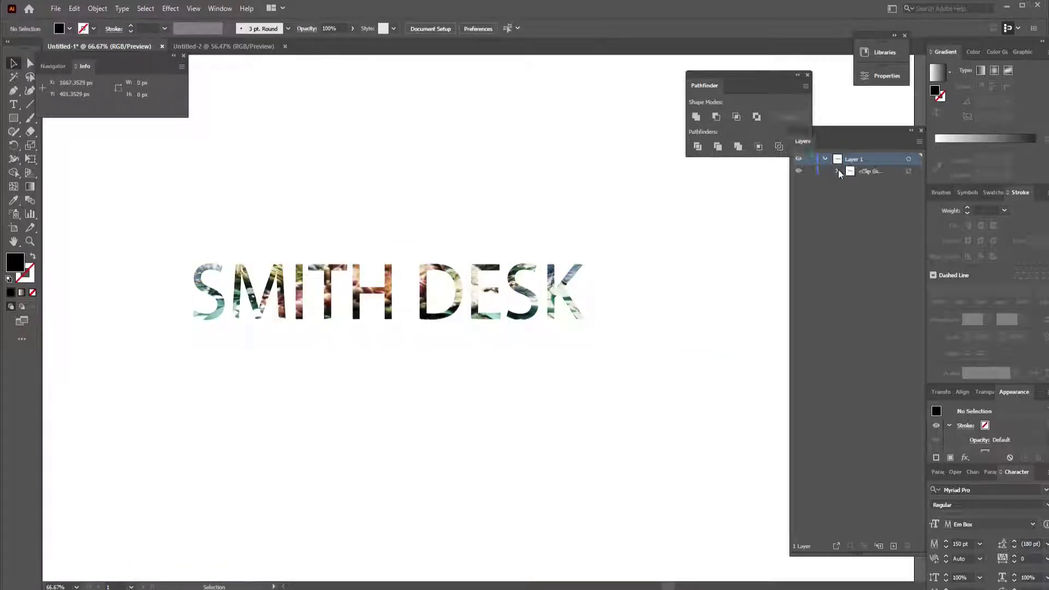
Step: Select the flower image inside the clip group and shrink it to about 861 × 281 px around the SMITH DESK text
left_click(838, 171)
left_click(914, 195)
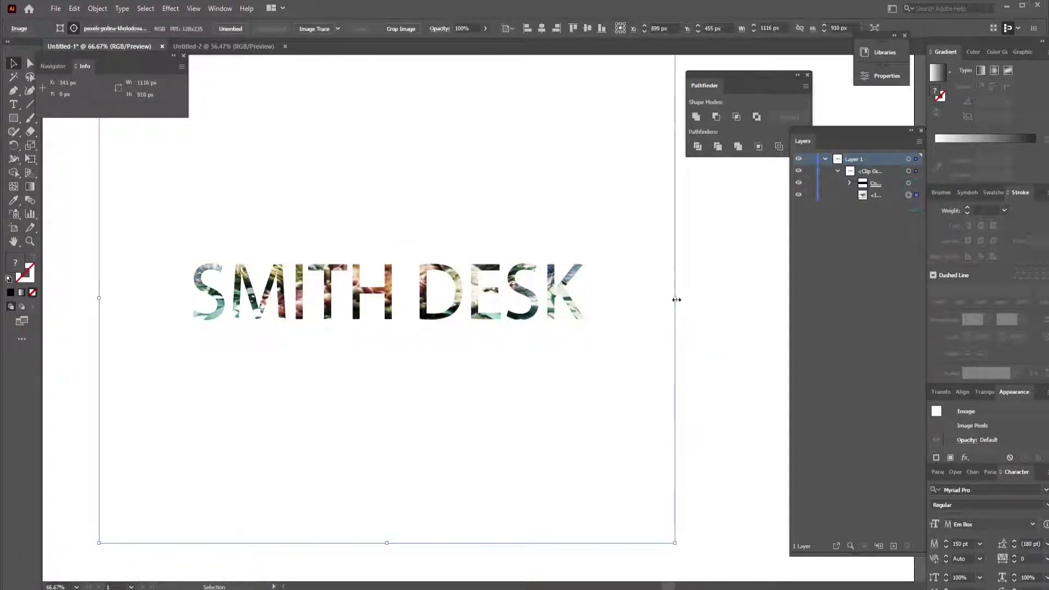
left_click_drag(677, 297, 614, 299)
left_click_drag(96, 299, 162, 299)
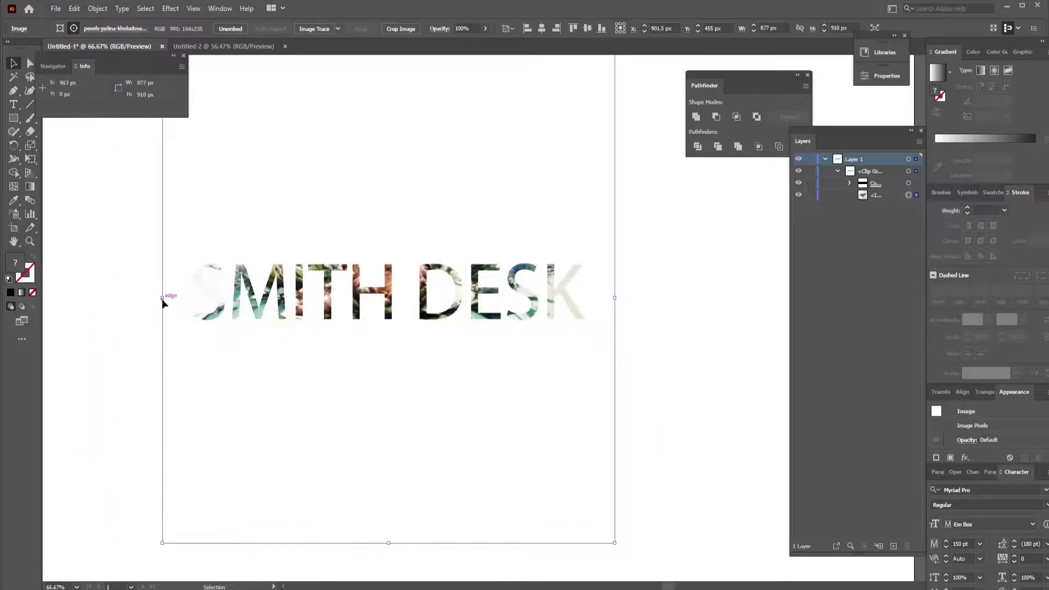
left_click_drag(390, 545, 393, 356)
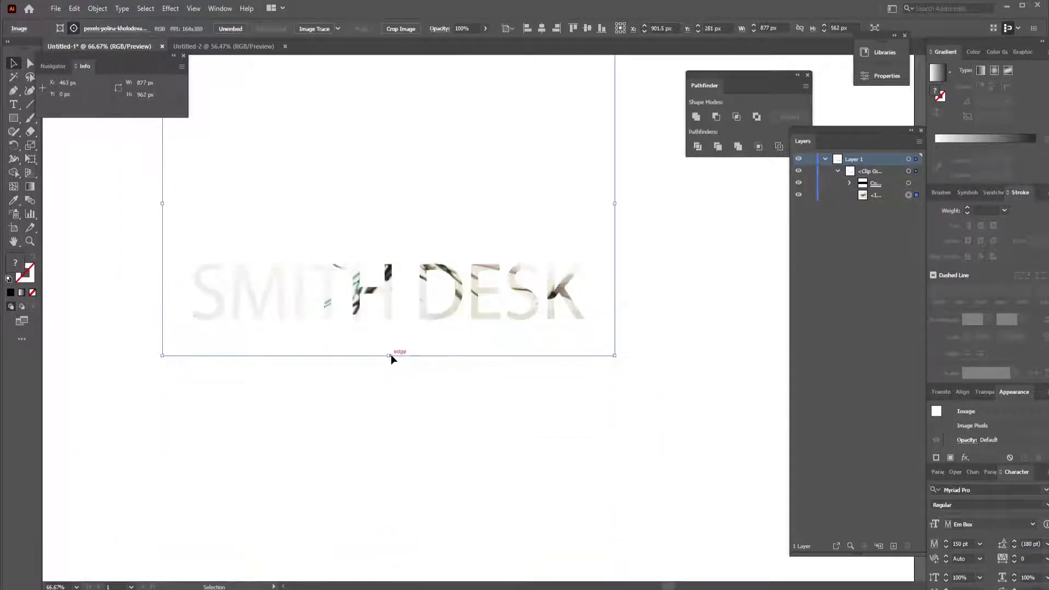
scroll(513, 180, "up", 2)
left_click_drag(615, 107, 605, 258)
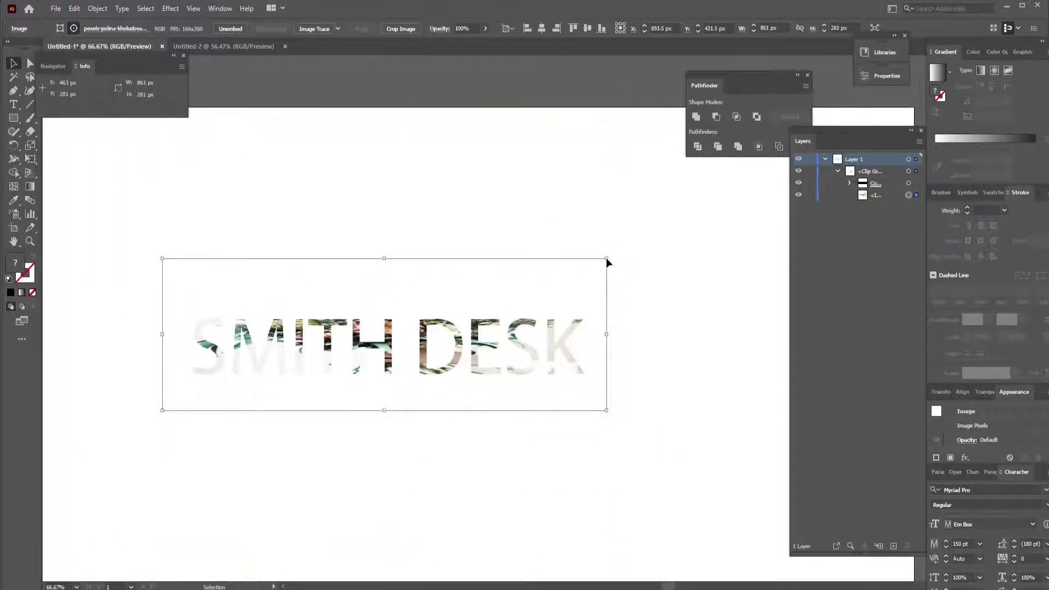
Step: Nudge the clipped flower image down by about 11 px behind the letters
key("Down")
key("Down")
key("Down")
key("Down")
key("Down")
key("Down")
key("Down")
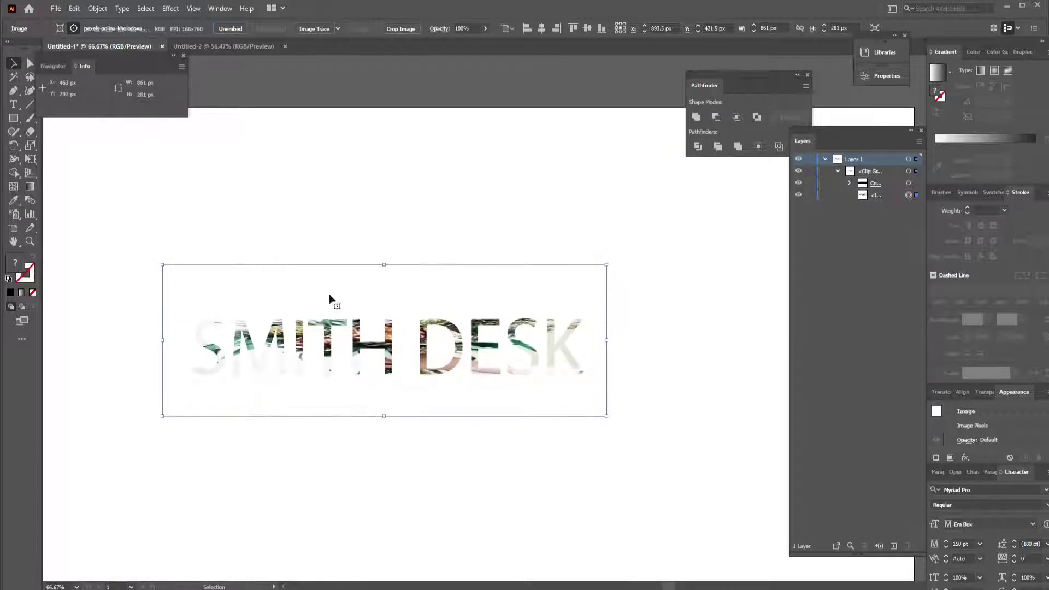
Step: Enlarge the clipped flower image to about 1139 px wide, extending it well above and below the text, and deselect it
left_click_drag(161, 340, 85, 340)
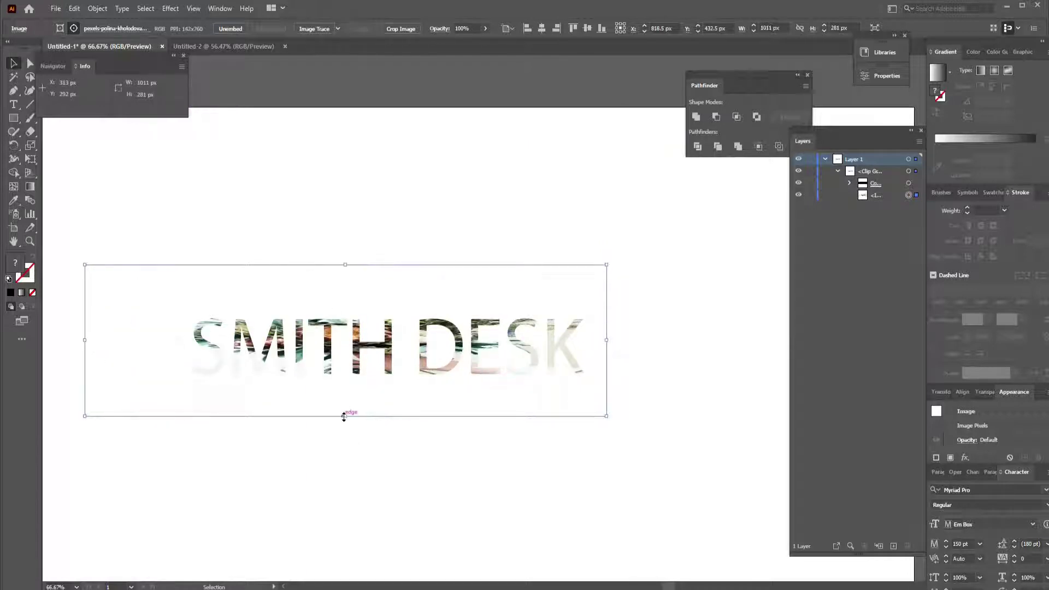
left_click_drag(345, 416, 337, 471)
left_click_drag(344, 264, 345, 201)
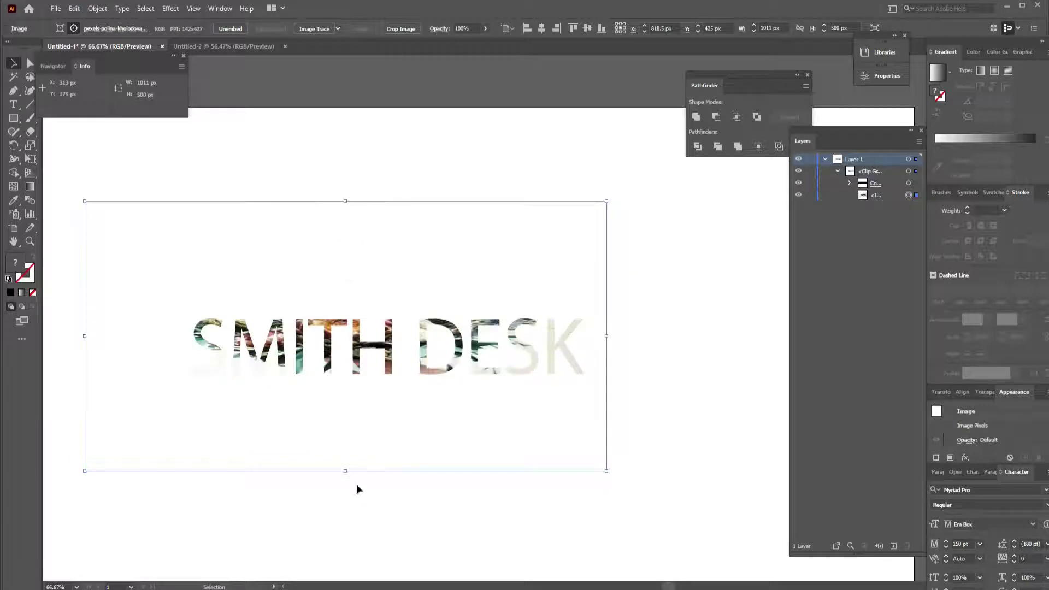
left_click_drag(346, 470, 345, 531)
left_click_drag(606, 367, 672, 367)
left_click_drag(378, 201, 380, 159)
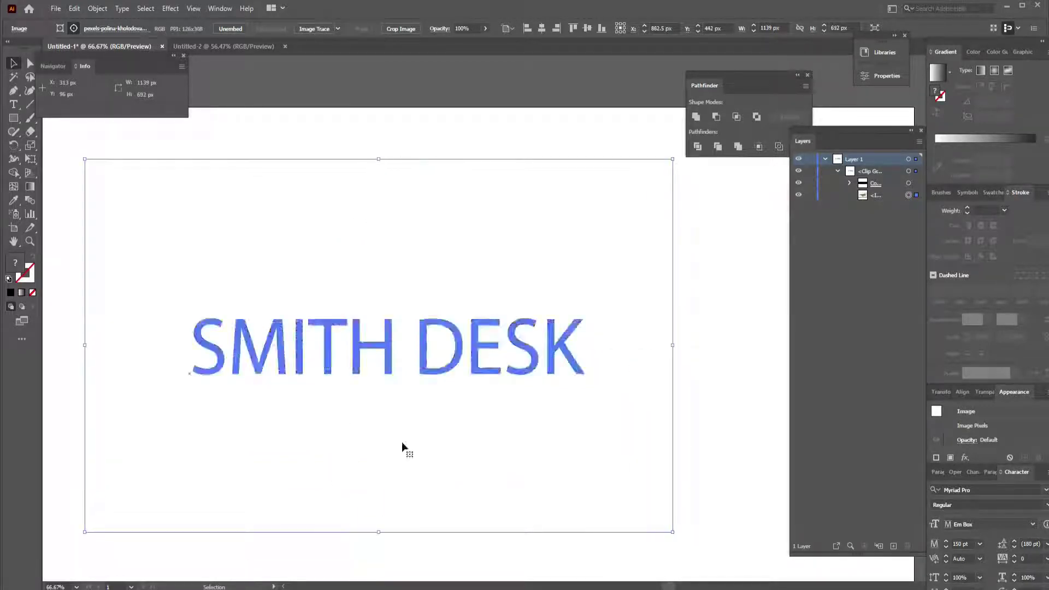
left_click_drag(382, 533, 377, 568)
left_click(729, 358)
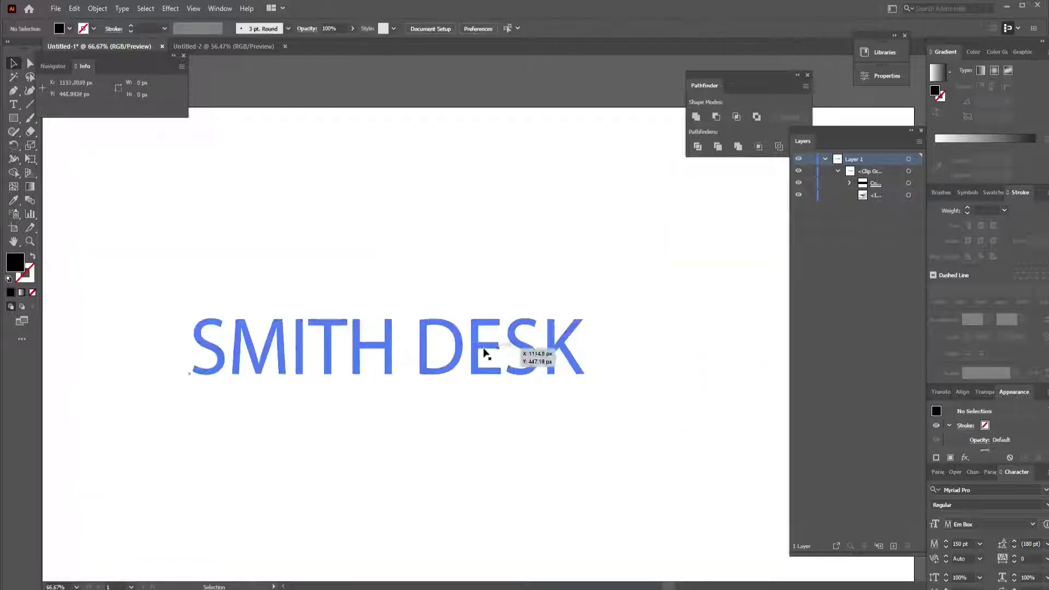
Step: Draw a second artboard of about 731 × 646 px in the empty space beside the first one
left_click_drag(455, 351, 449, 313)
left_click(603, 302)
left_click_drag(598, 303, 291, 288)
left_click_drag(611, 301, 43, 260)
left_click(15, 231)
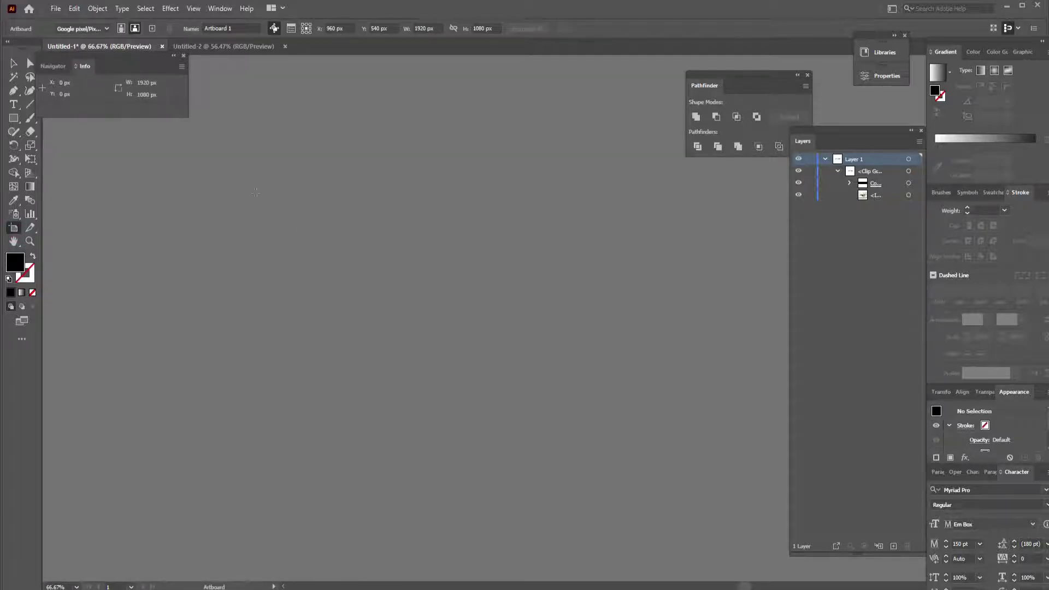
left_click_drag(247, 181, 625, 530)
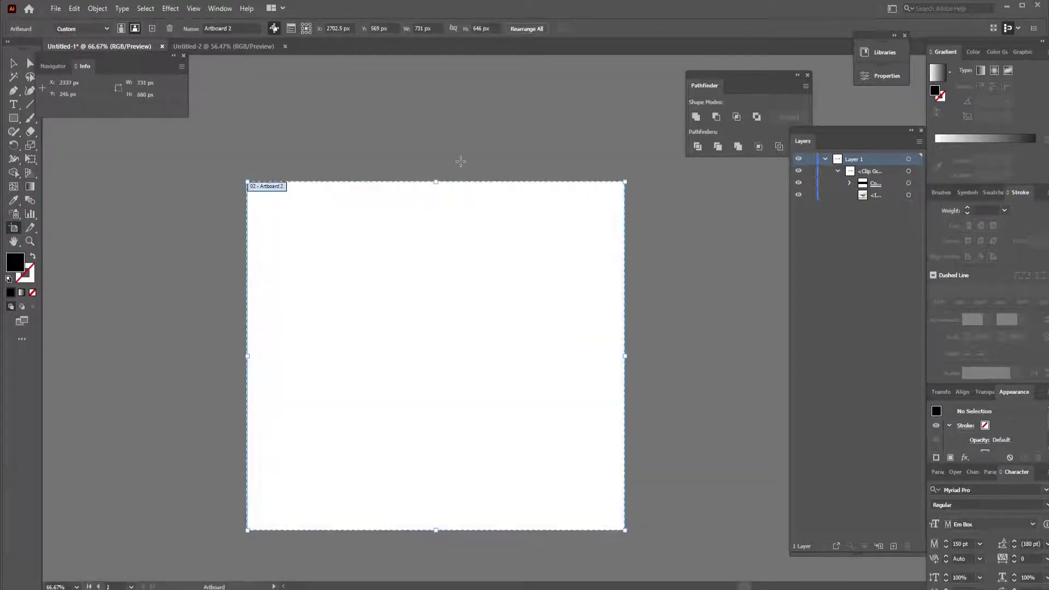
Step: Set the new artboard's size to 500 × 500 px and leave artboard editing
left_click(421, 28)
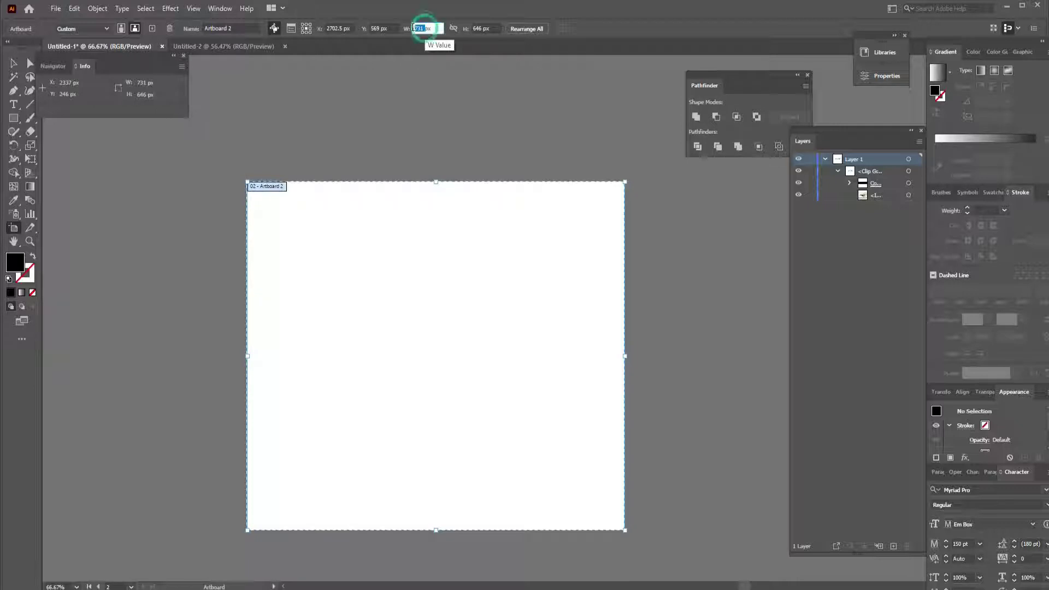
type("5")
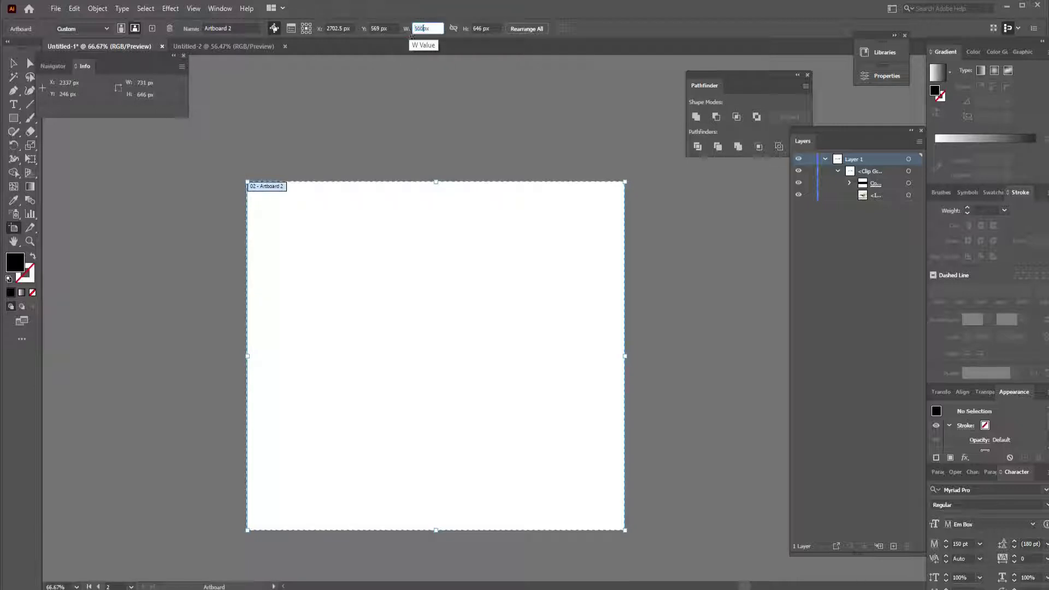
type("00")
left_click(475, 29)
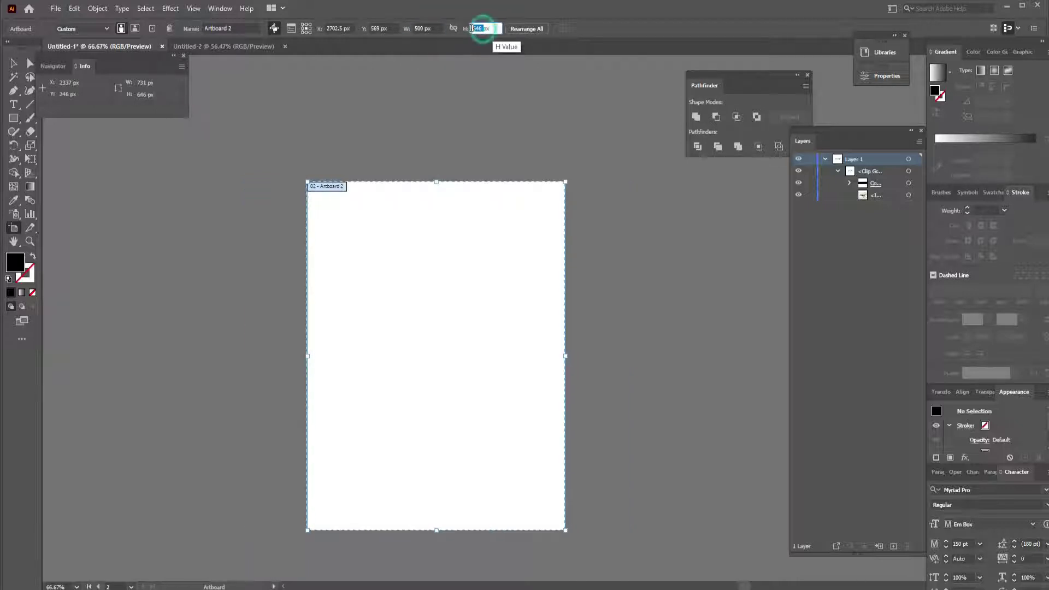
type("5")
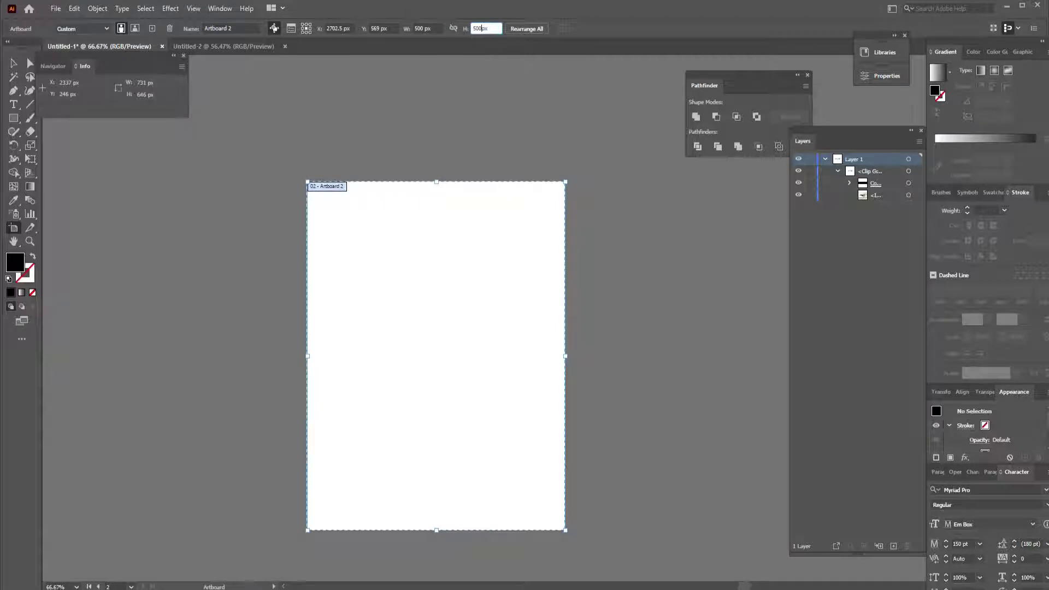
type("00")
left_click(13, 63)
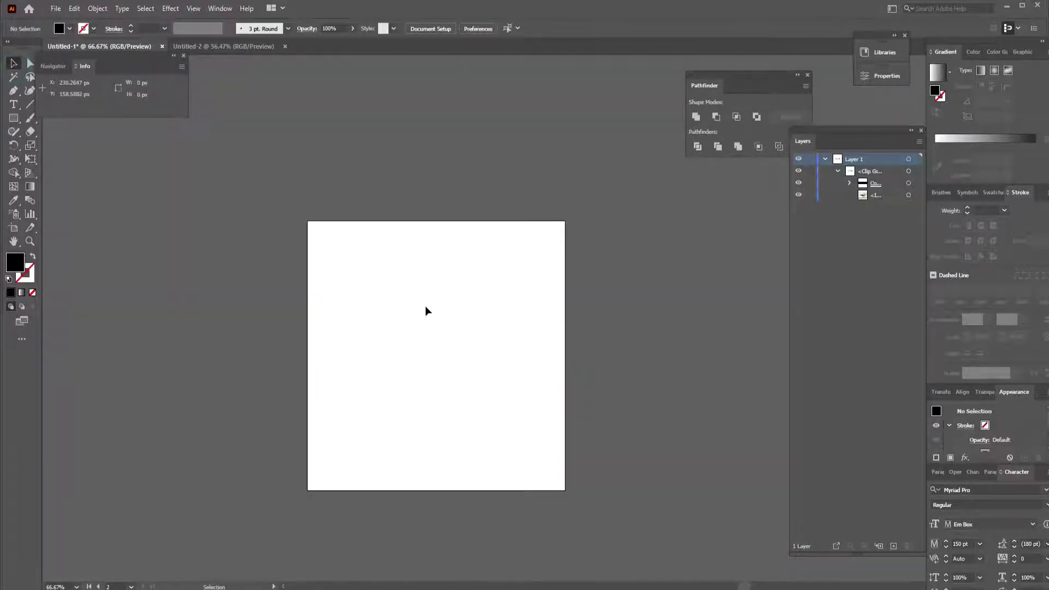
Step: Dock the floating Pathfinder panel with the Appearance group to clear the view of the new artboard
key("ctrl+1")
left_click_drag(426, 307, 503, 272)
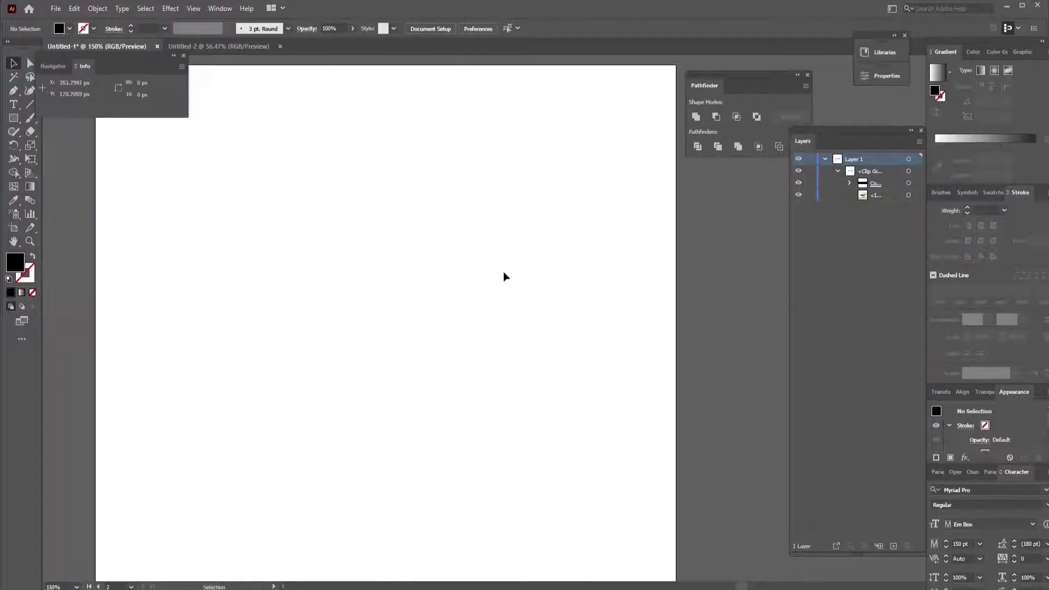
left_click_drag(749, 76, 1021, 392)
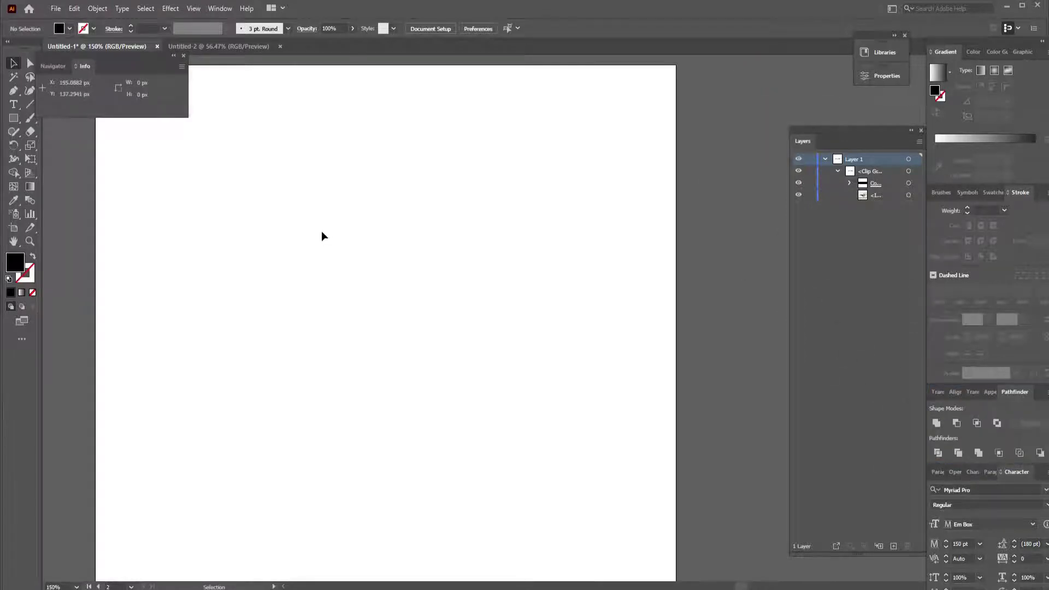
left_click_drag(322, 236, 389, 238)
Step: Draw a hexagon about 108.5 × 94 px on the second artboard and swap its fill and stroke to leave a black outline
left_click(15, 120)
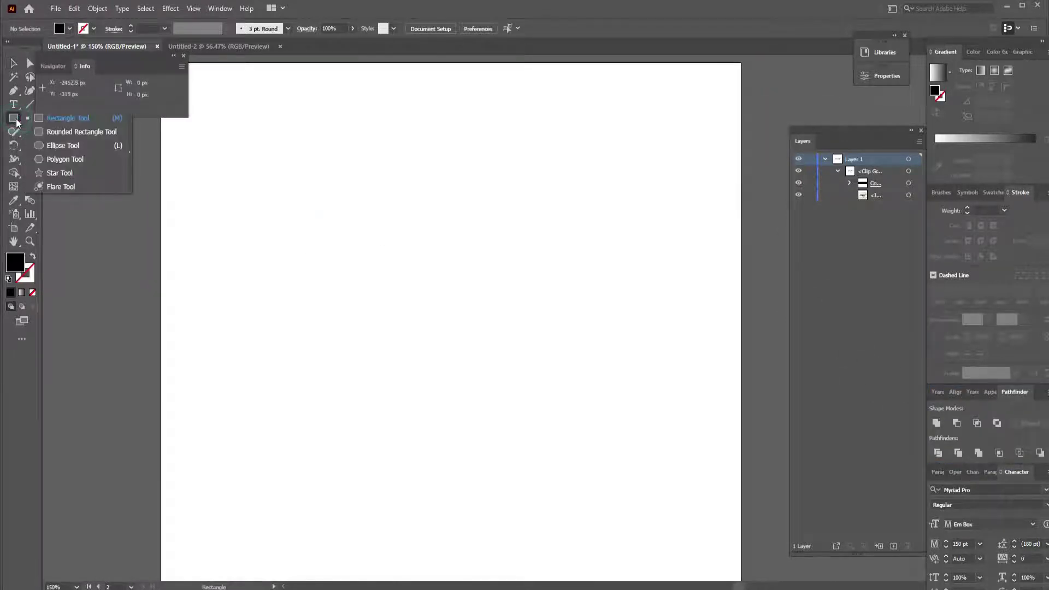
left_click(55, 159)
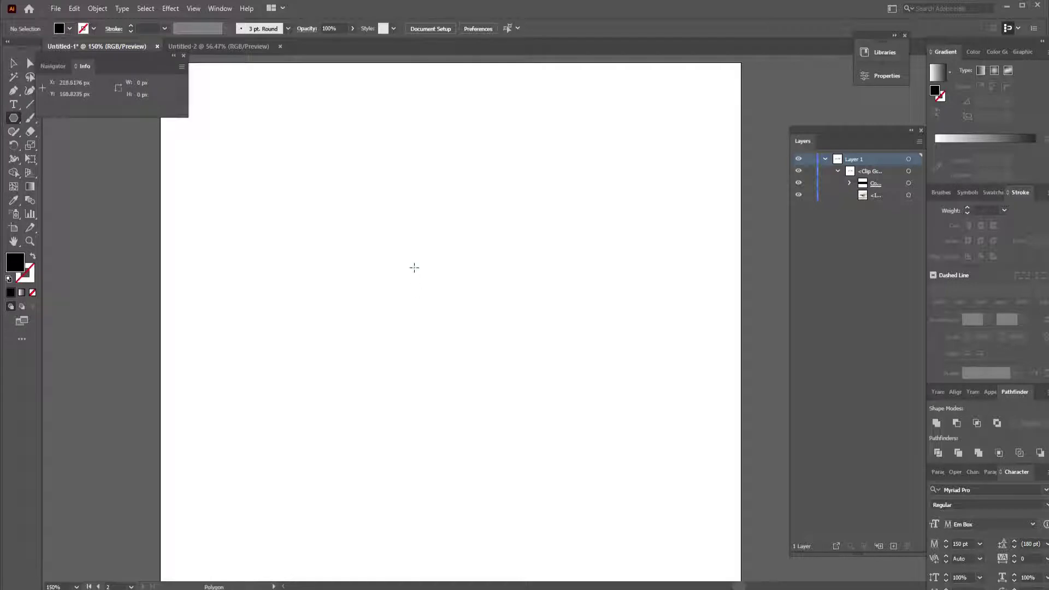
left_click_drag(414, 268, 466, 303)
key("shift")
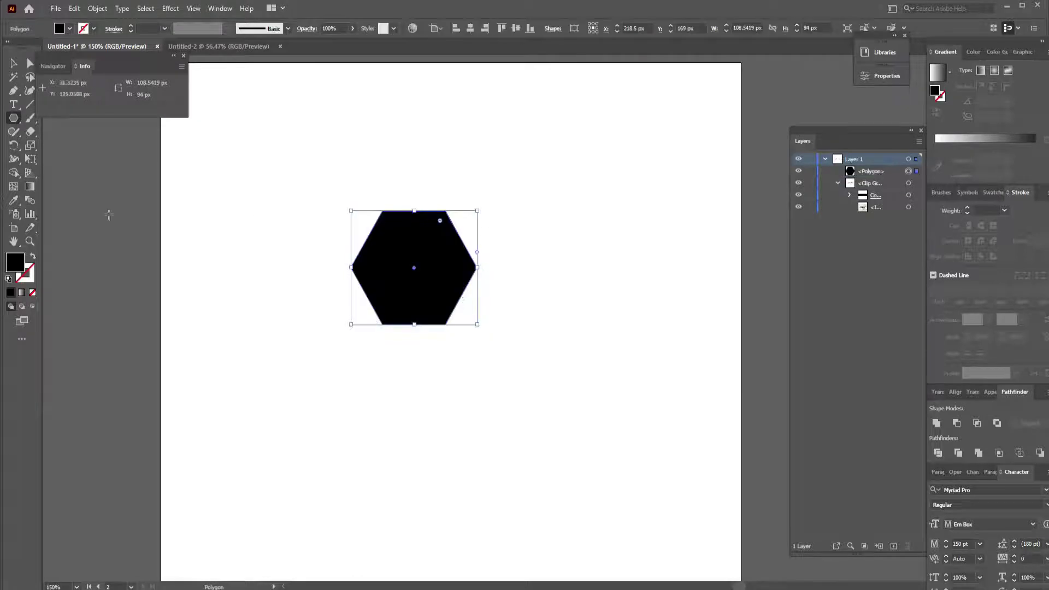
left_click(31, 257)
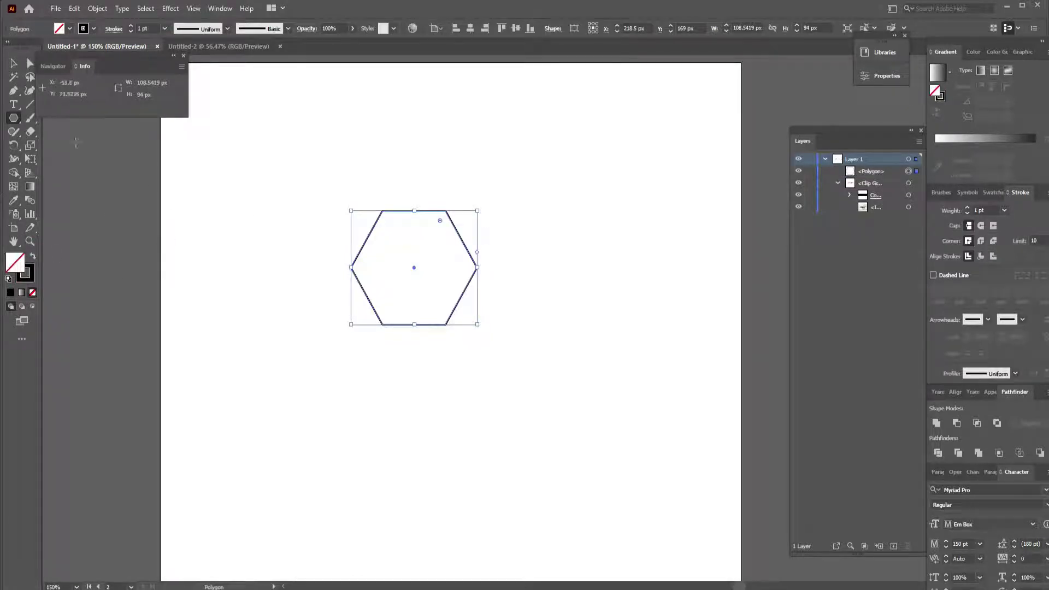
Step: Draw a small five-pointed star about 26 × 25 px just above the hexagon's upper-left corner and deselect it
left_click_drag(14, 121, 56, 173)
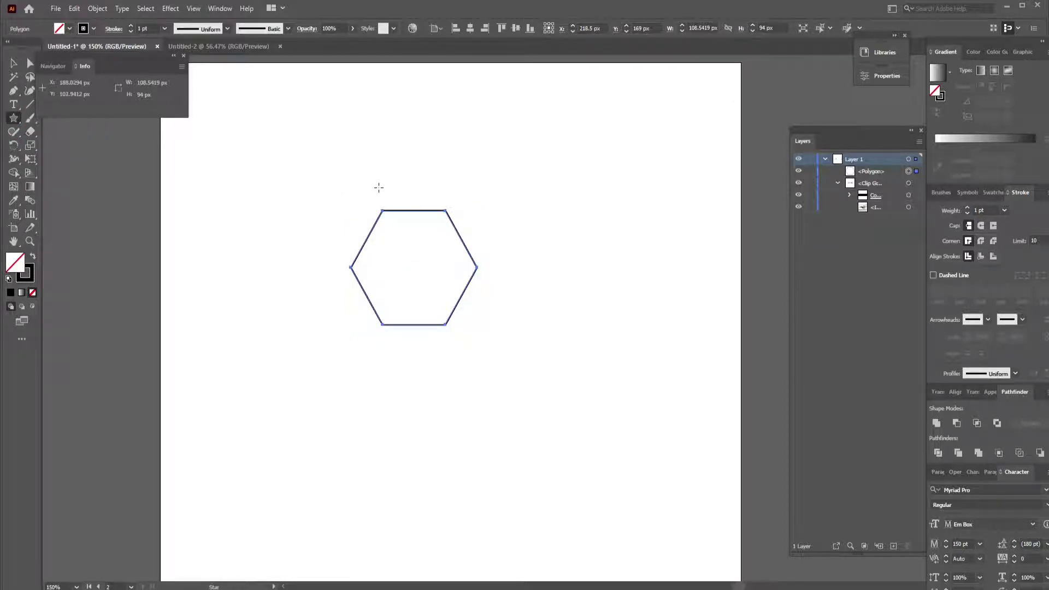
left_click_drag(378, 184, 387, 196)
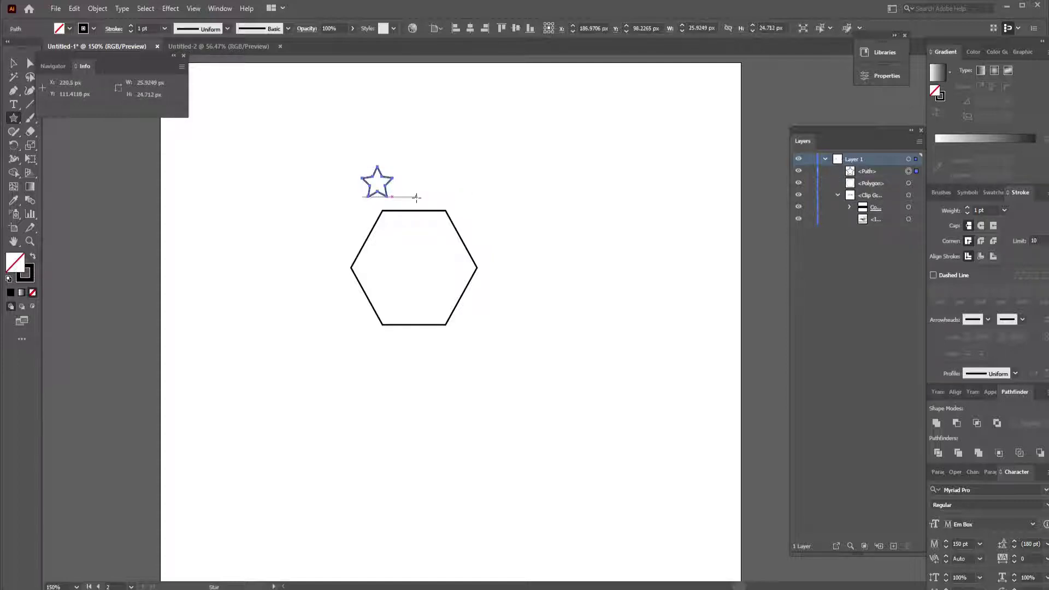
key("v")
left_click(420, 190)
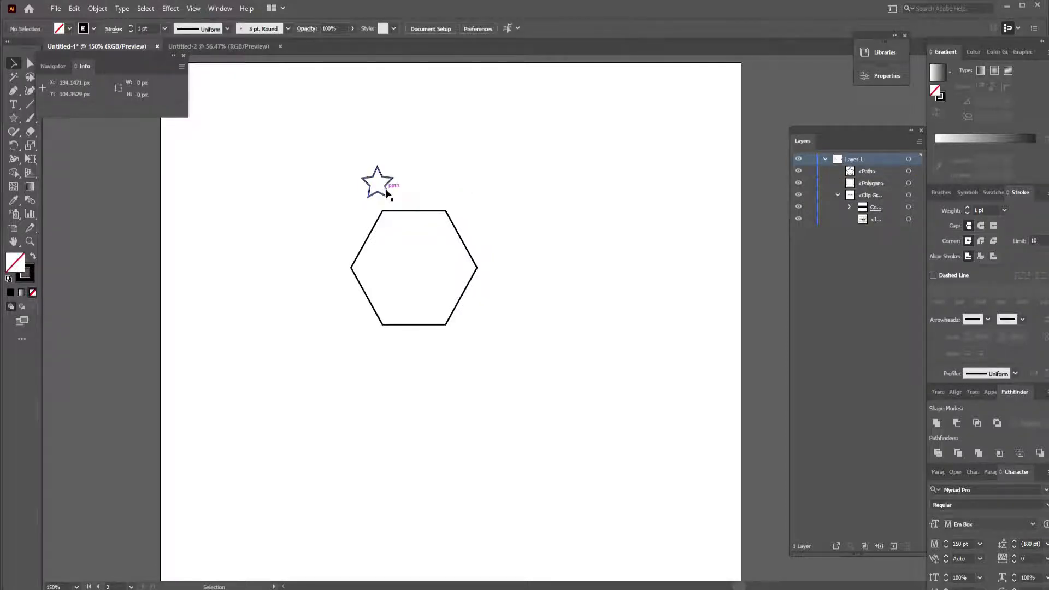
Step: Duplicate the star around the hexagon so that each of its six corners has one star beside it
left_click(386, 192)
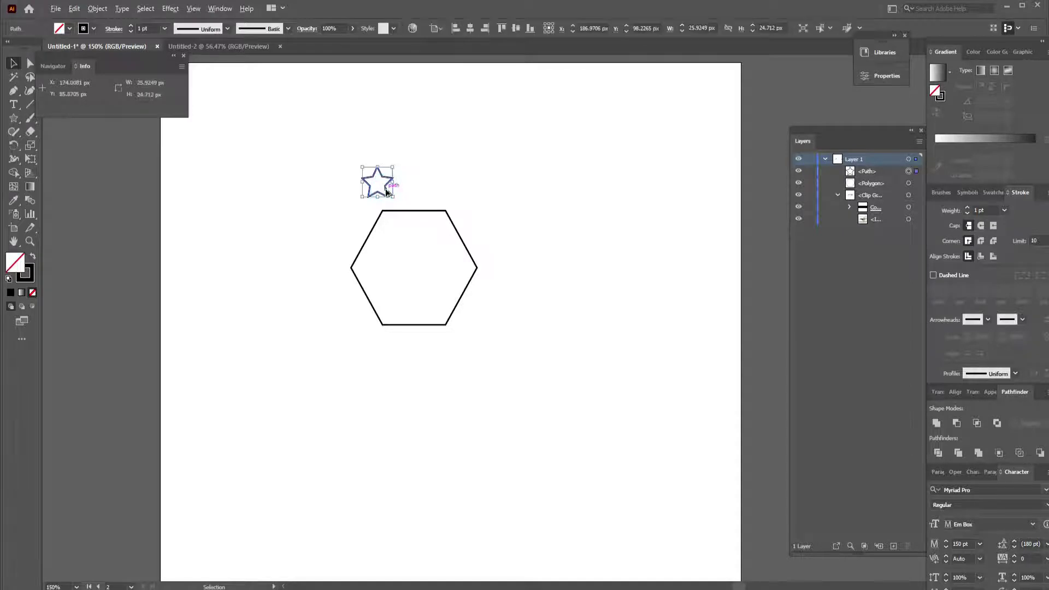
left_click_drag(386, 192, 456, 191)
left_click_drag(353, 162, 505, 271)
left_click(484, 349)
left_click_drag(378, 345, 321, 266)
left_click(578, 303)
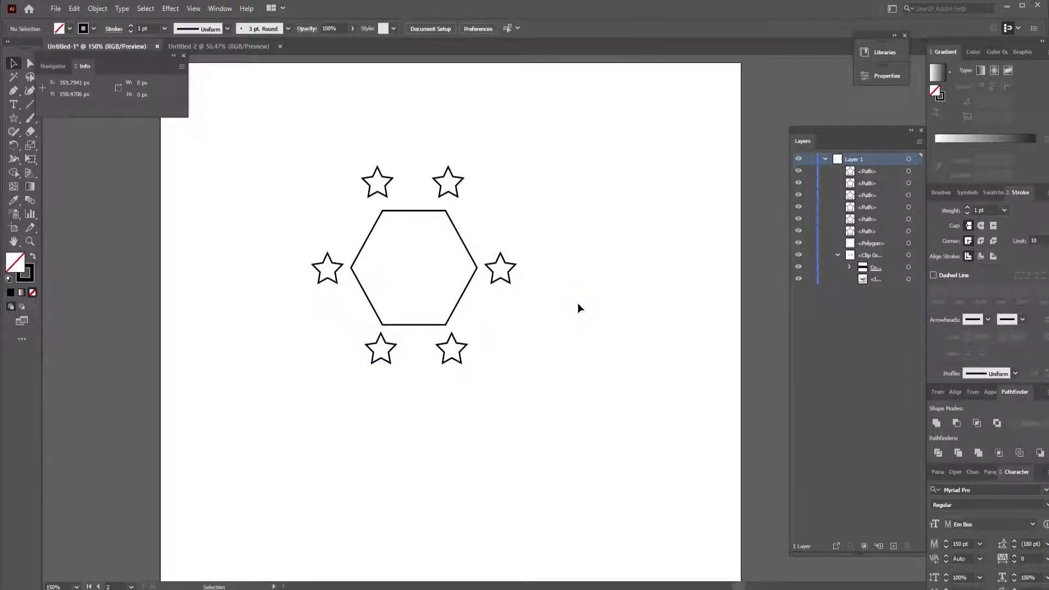
Step: Select the hexagon and all six stars and combine them with the Pathfinder Unite shape mode
left_click_drag(265, 117, 598, 424)
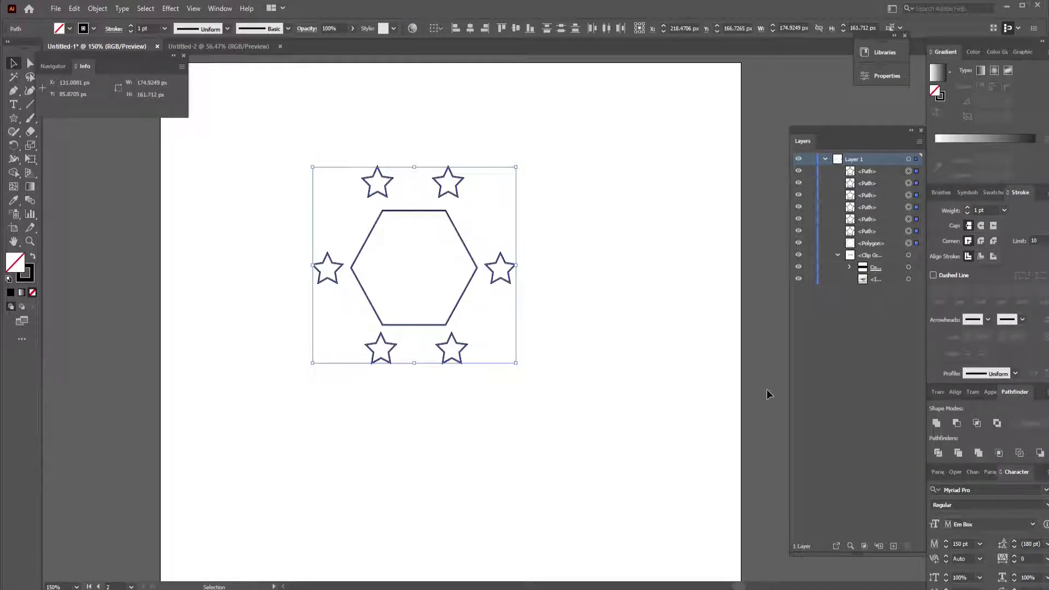
left_click(220, 8)
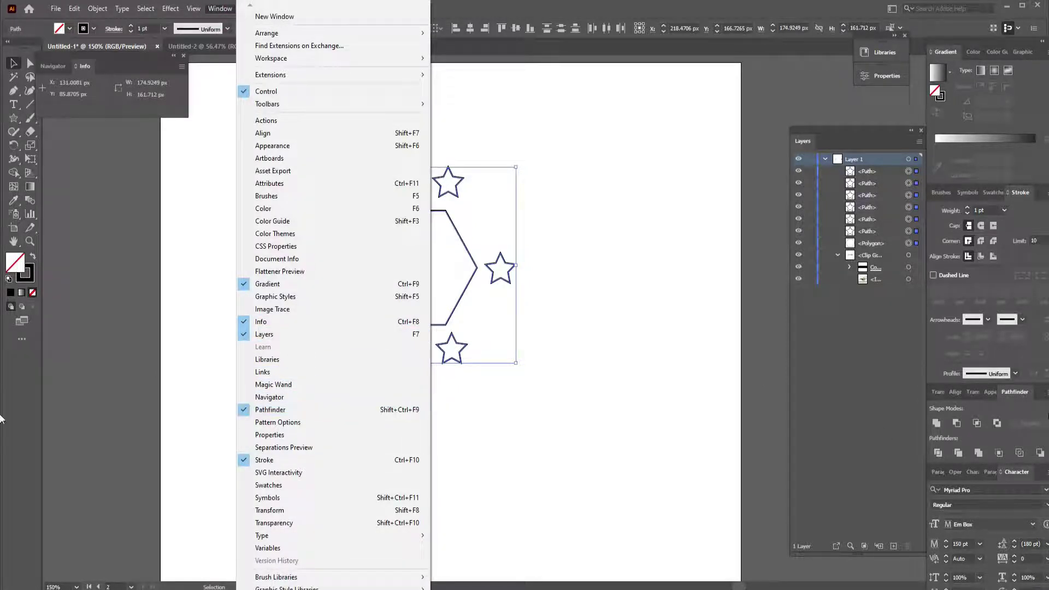
left_click(1019, 400)
left_click_drag(1019, 400, 668, 149)
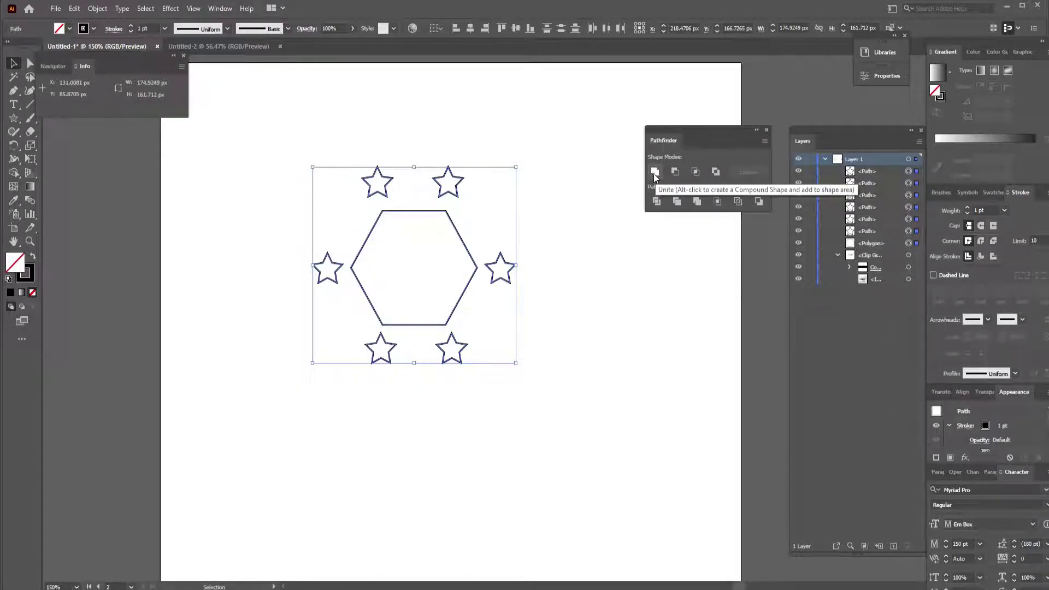
left_click(654, 172)
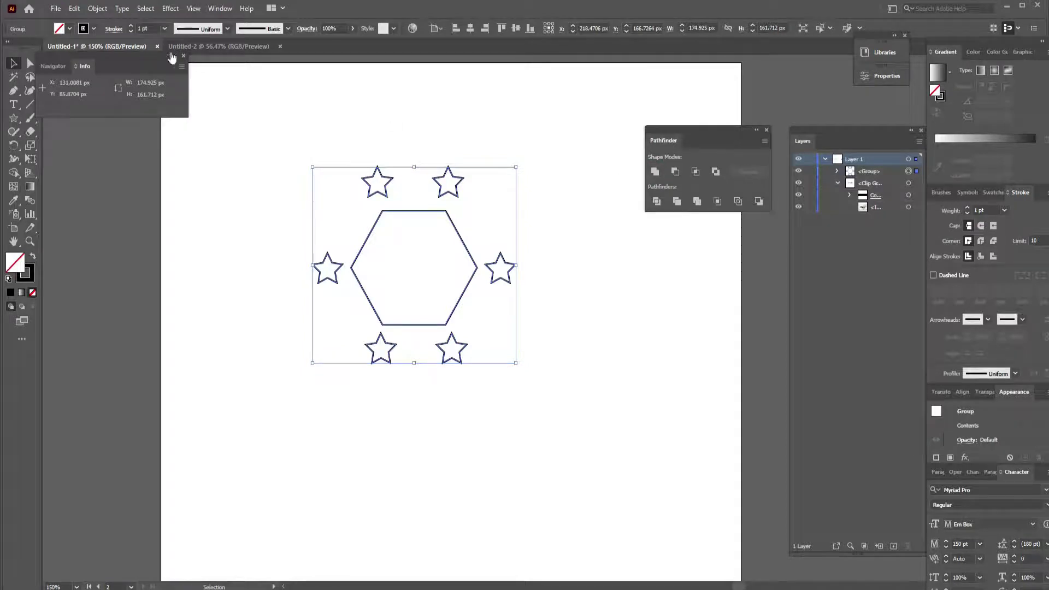
Step: Make a compound path from the united hexagon and stars group
left_click(97, 9)
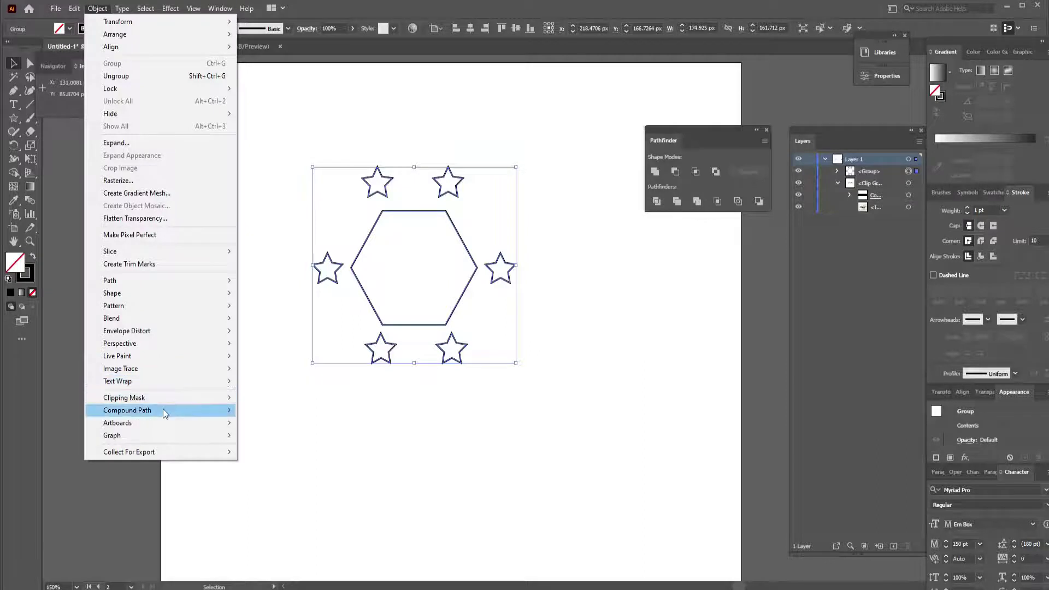
mouse_move(202, 410)
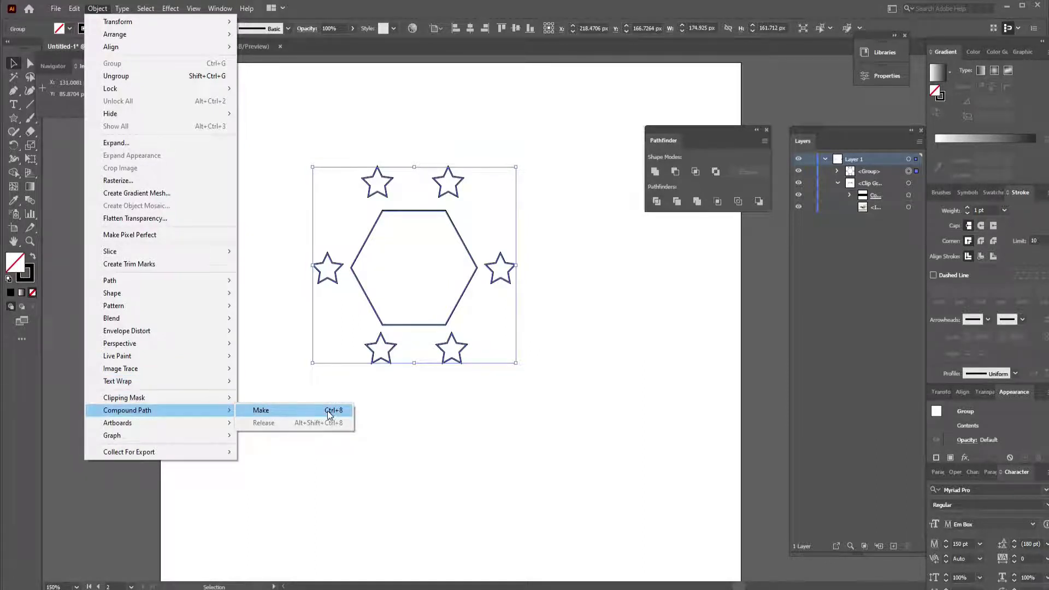
left_click(296, 411)
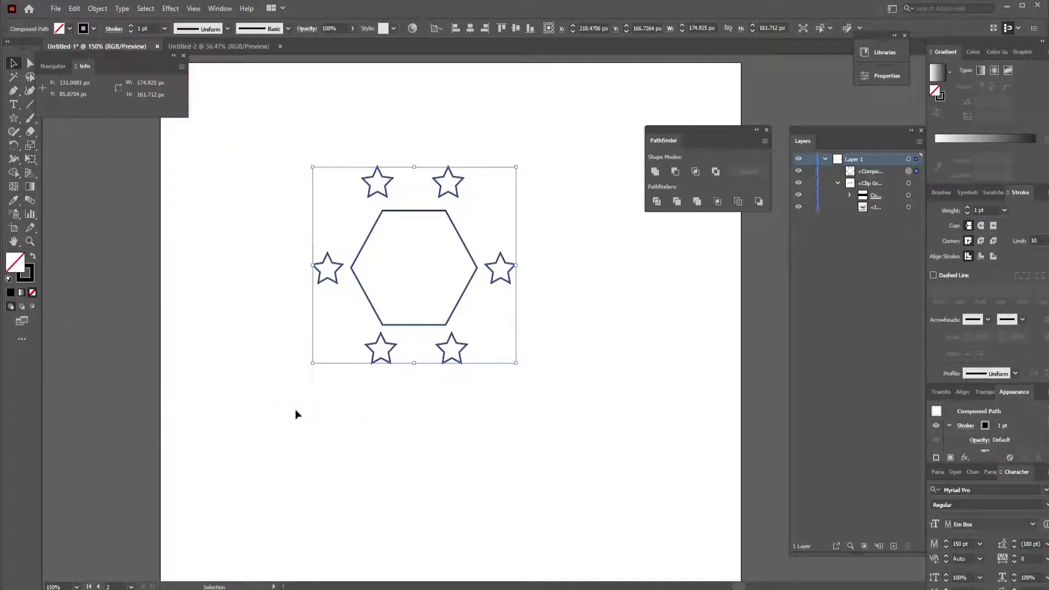
Step: Place the salad photo over the hexagon and stars and scale it down to about 476 × 595 px
left_click_drag(507, 490, 411, 271)
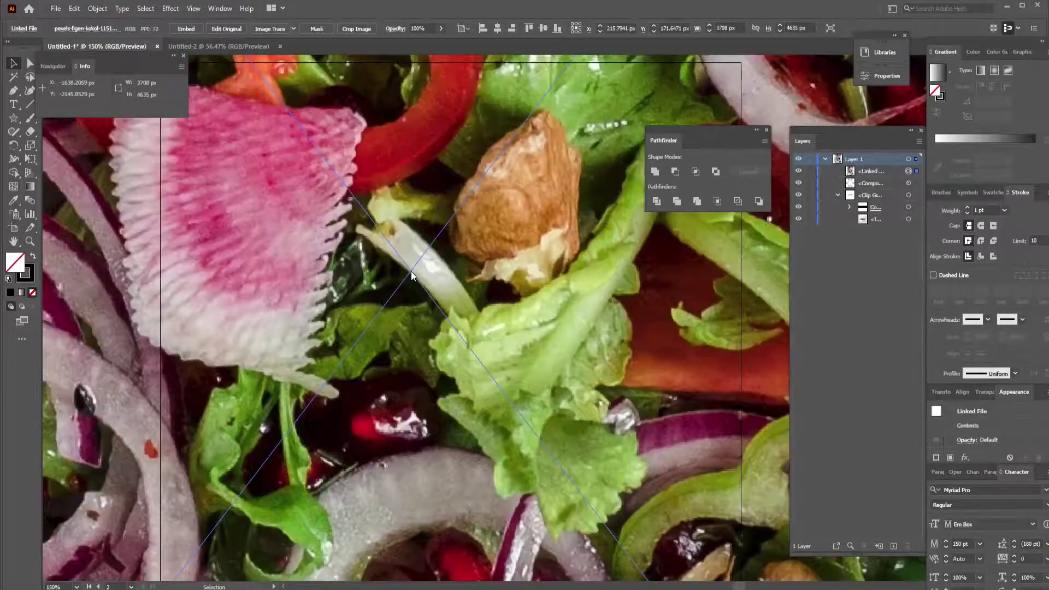
key("ctrl+minus")
key("ctrl+minus")
key("ctrl+minus")
key("ctrl+minus")
key("ctrl+minus")
key("ctrl+minus")
key("ctrl+minus")
key("ctrl+minus")
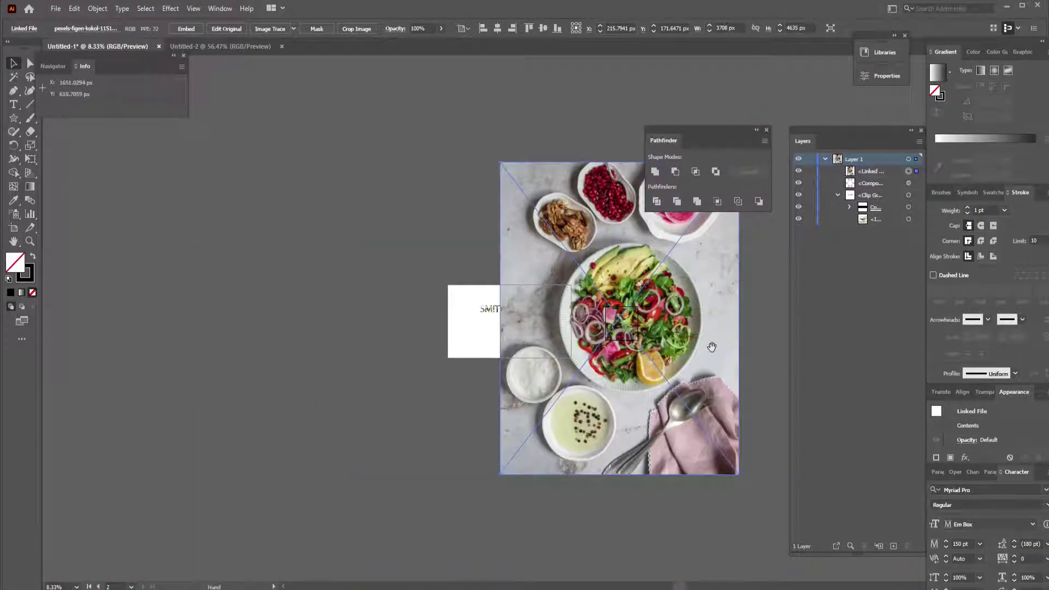
left_click_drag(711, 347, 513, 359)
left_click_drag(301, 173, 404, 310)
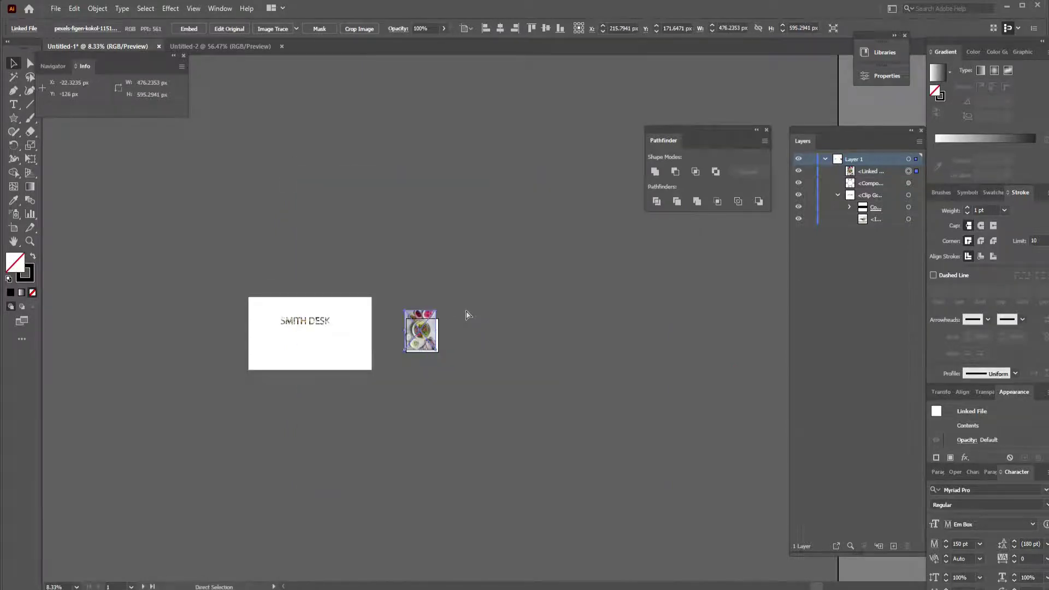
Step: Resize the salad photo to about 376 × 466 px so it fits inside the square artboard
key("ctrl+1")
left_click_drag(672, 224, 548, 272)
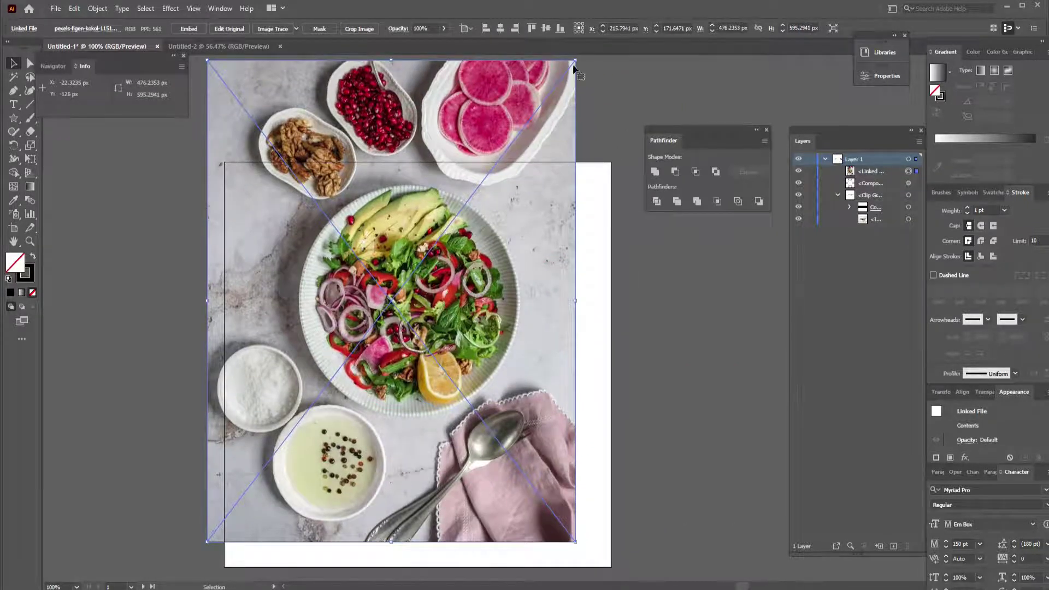
left_click_drag(579, 60, 582, 164)
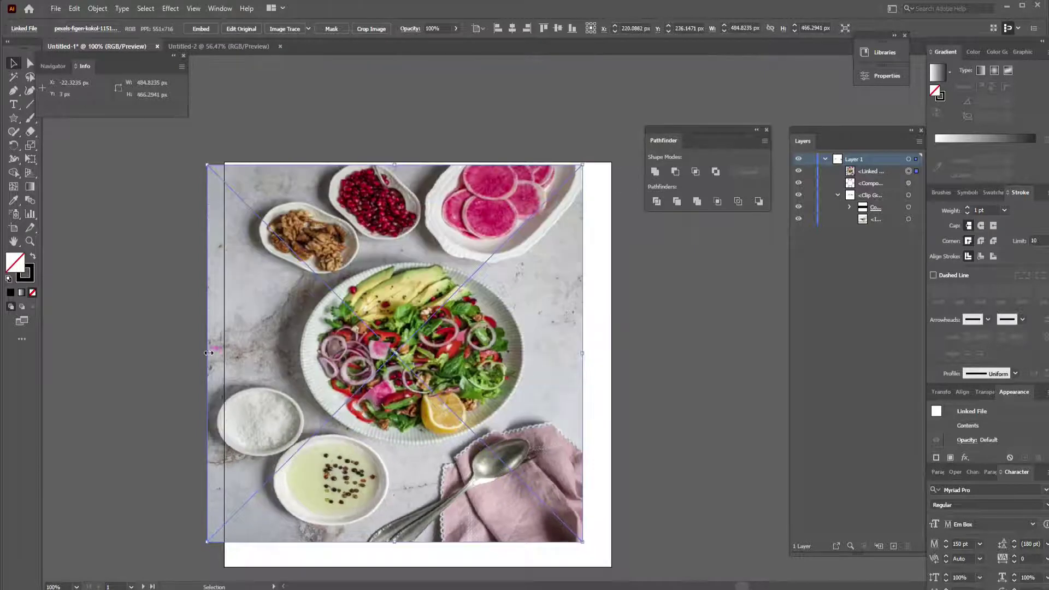
left_click_drag(208, 353, 276, 358)
left_click_drag(584, 354, 565, 353)
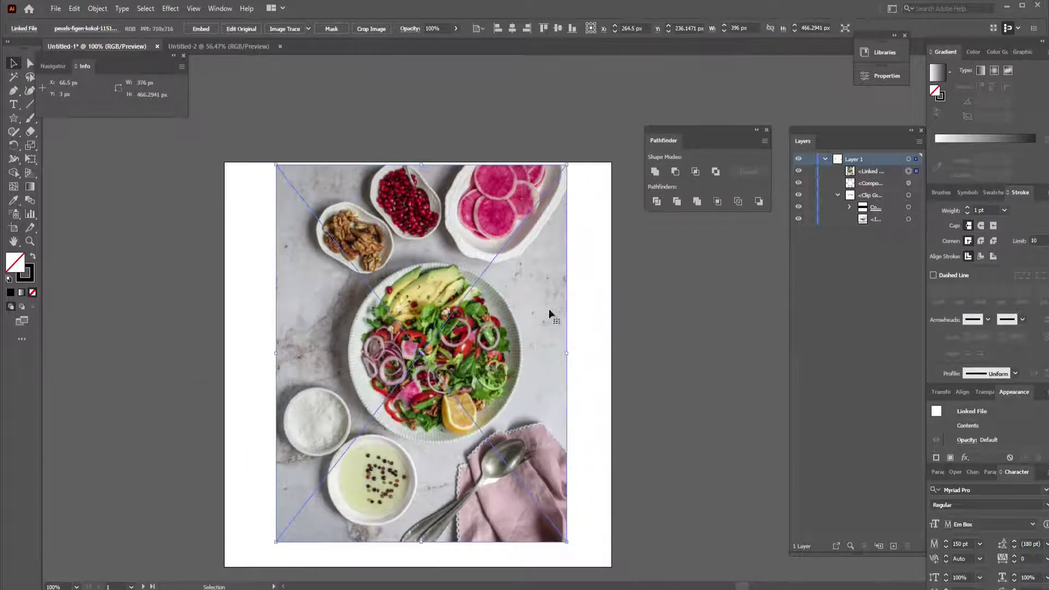
Step: Embed the salad photo and send it to the back, behind the compound path
left_click(202, 28)
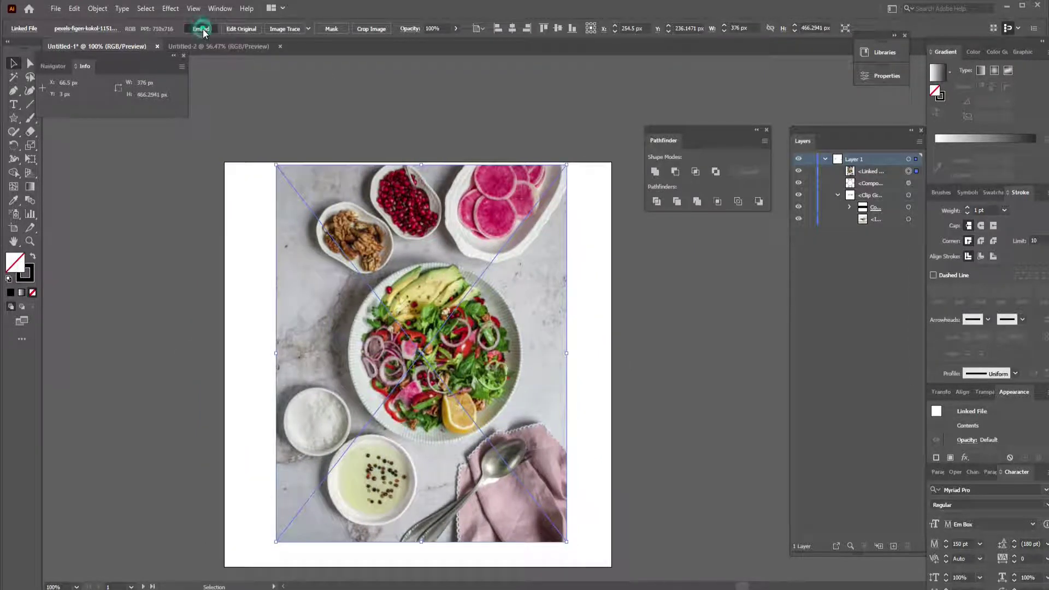
left_click(532, 310)
right_click(532, 310)
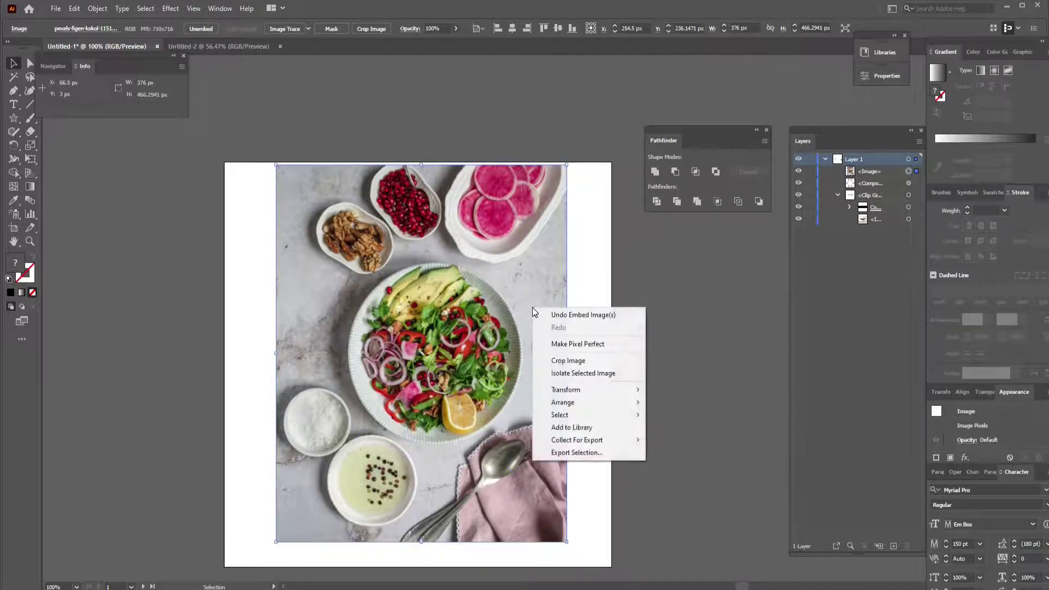
mouse_move(566, 404)
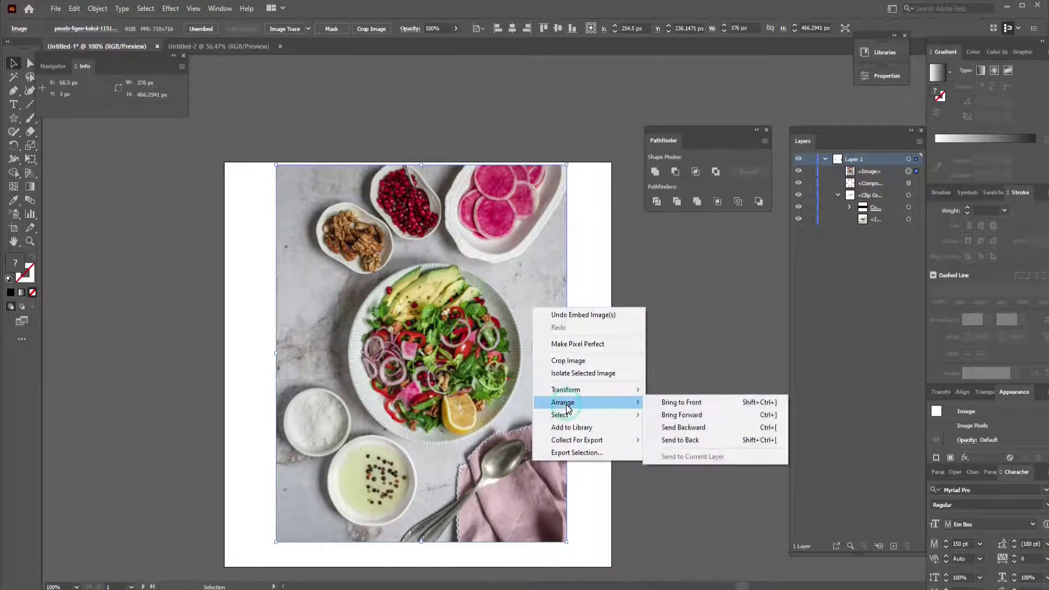
left_click(673, 441)
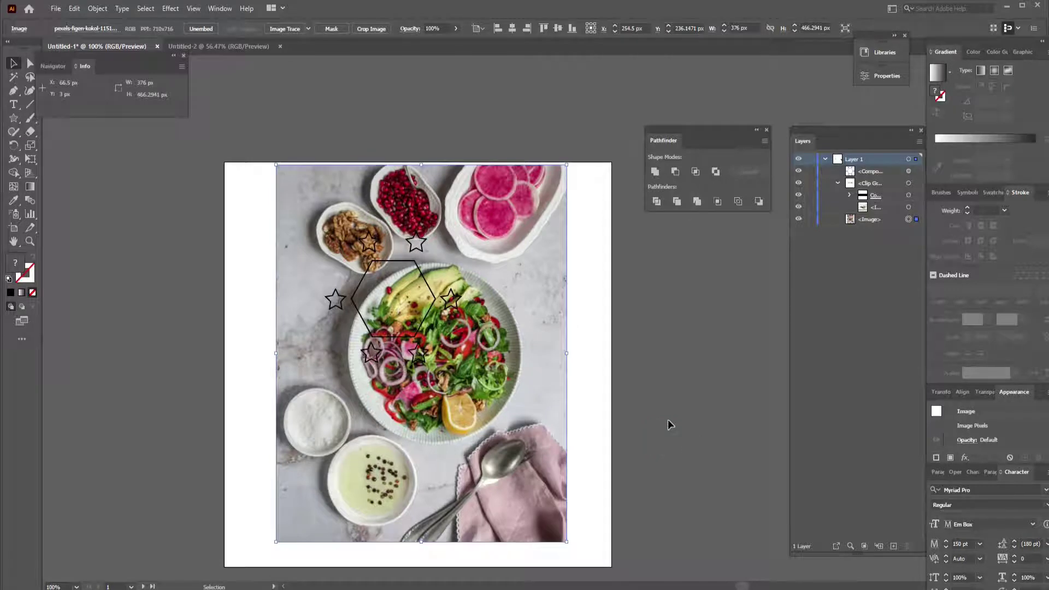
Step: Move the salad photo so the salad plate lies behind the hexagon and stars
key("ctrl+plus")
key("ctrl+plus")
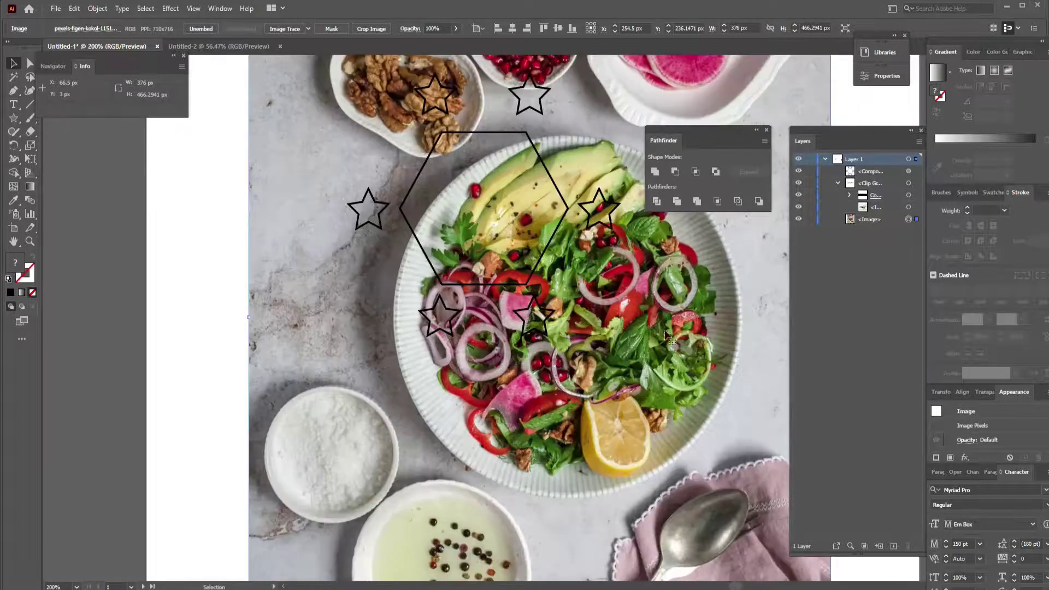
left_click_drag(665, 331, 448, 342)
left_click_drag(453, 404, 438, 379)
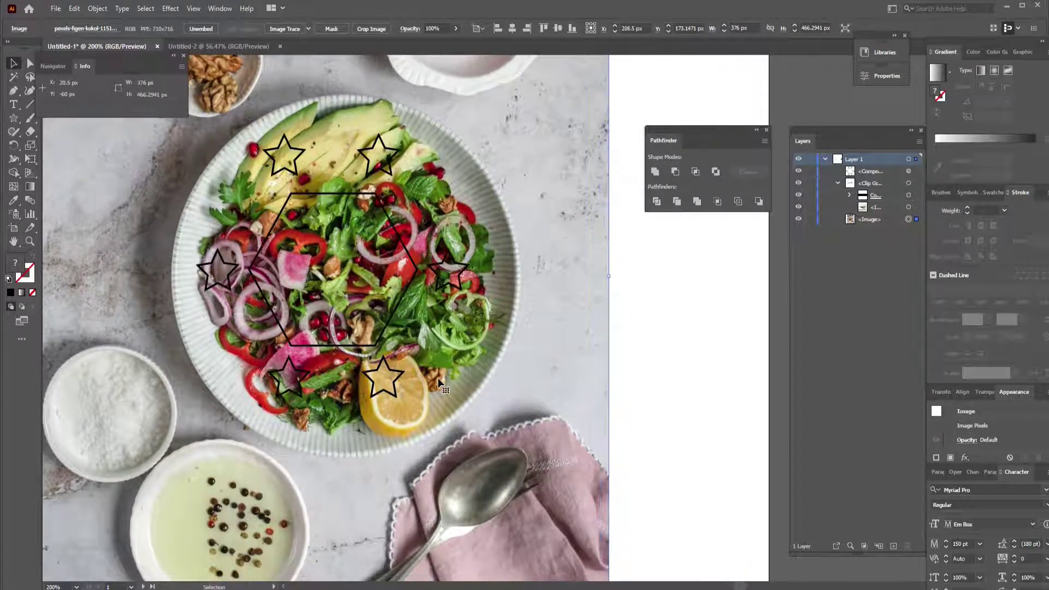
Step: Select the compound path together with the salad photo, make a clipping mask from them, and deselect
left_click(704, 370)
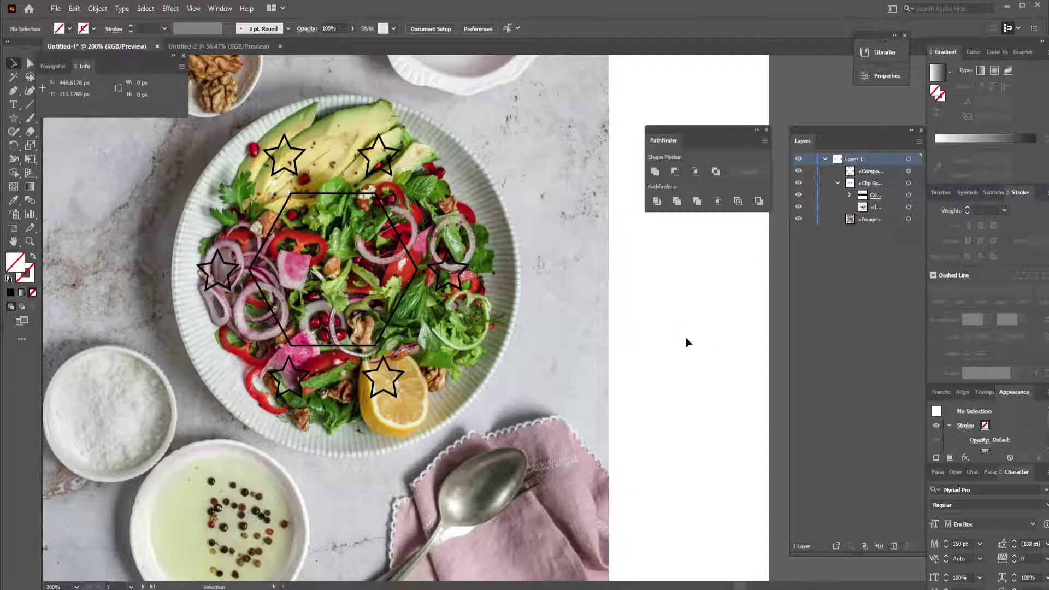
left_click(677, 240)
left_click_drag(624, 97, 100, 497)
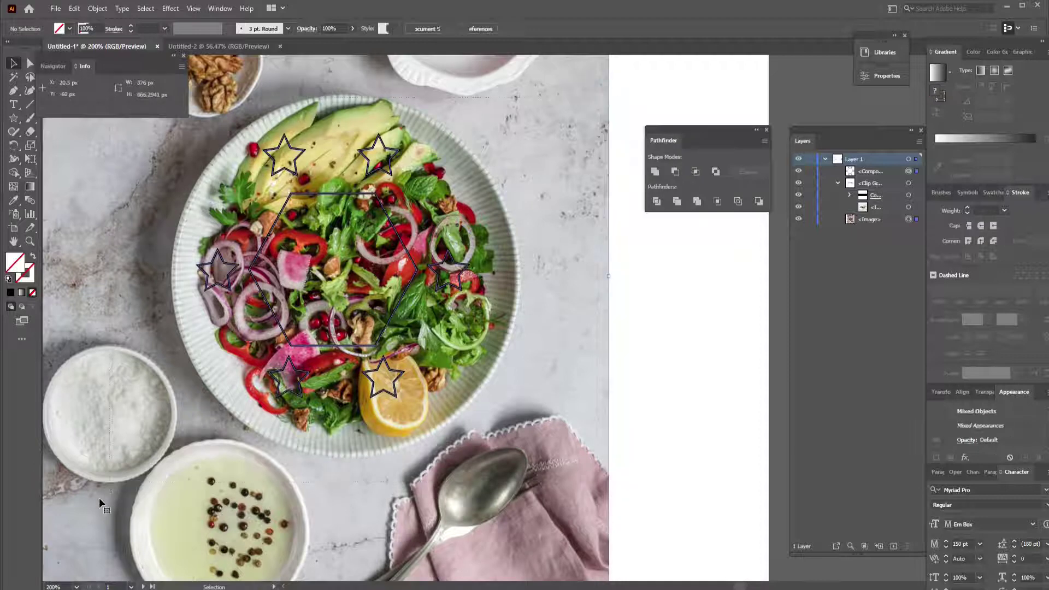
right_click(421, 285)
left_click(457, 381)
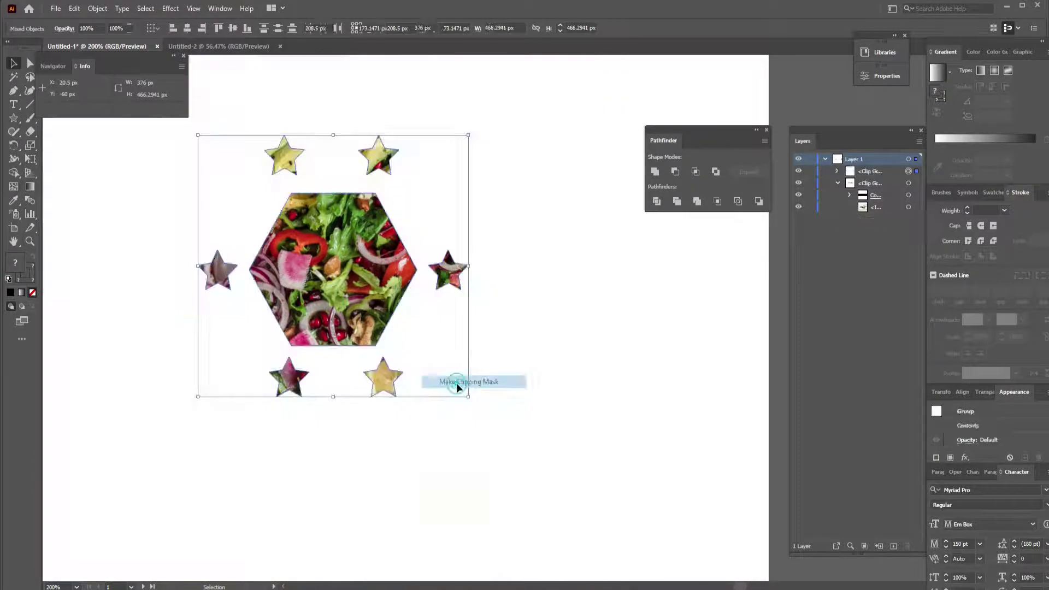
left_click(531, 347)
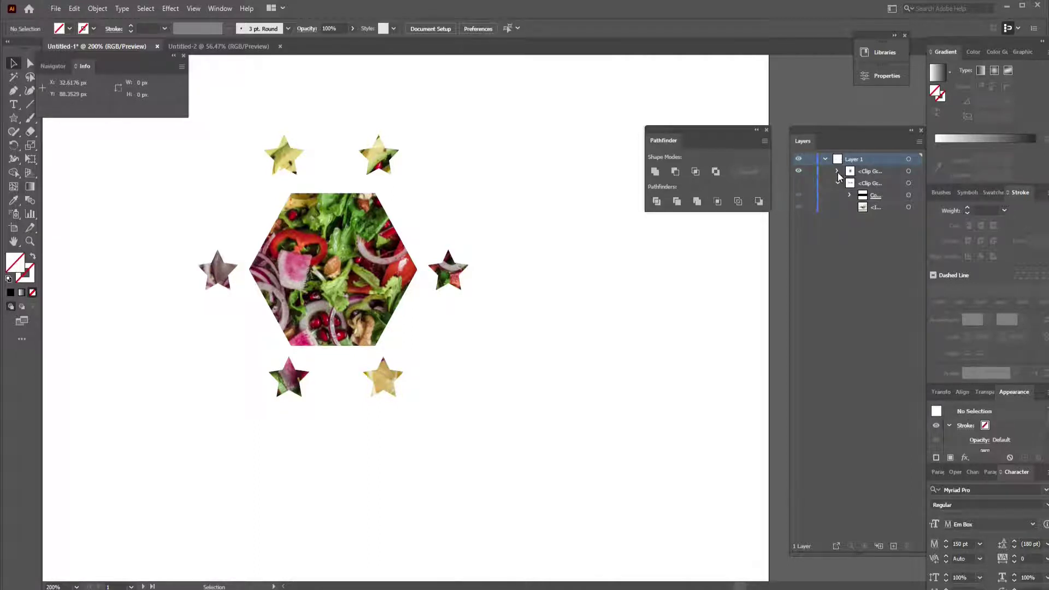
Step: Target the photo inside the hexagon's clip group, narrow it to 356 px wide, and reduce its height from the lower and upper edges
left_click(836, 170)
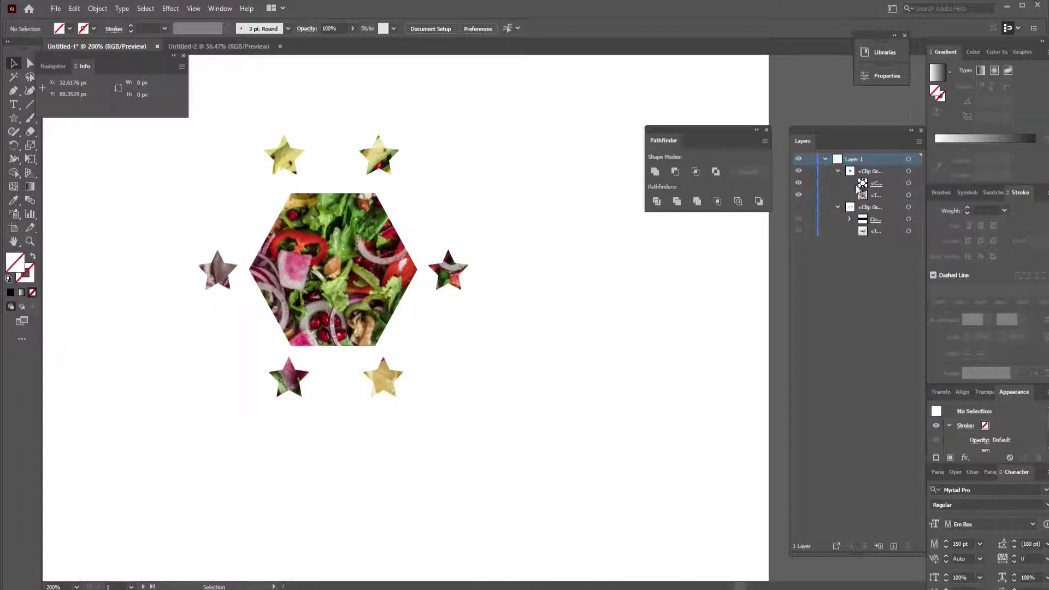
left_click(913, 196)
left_click_drag(604, 276, 575, 279)
key("ctrl+minus")
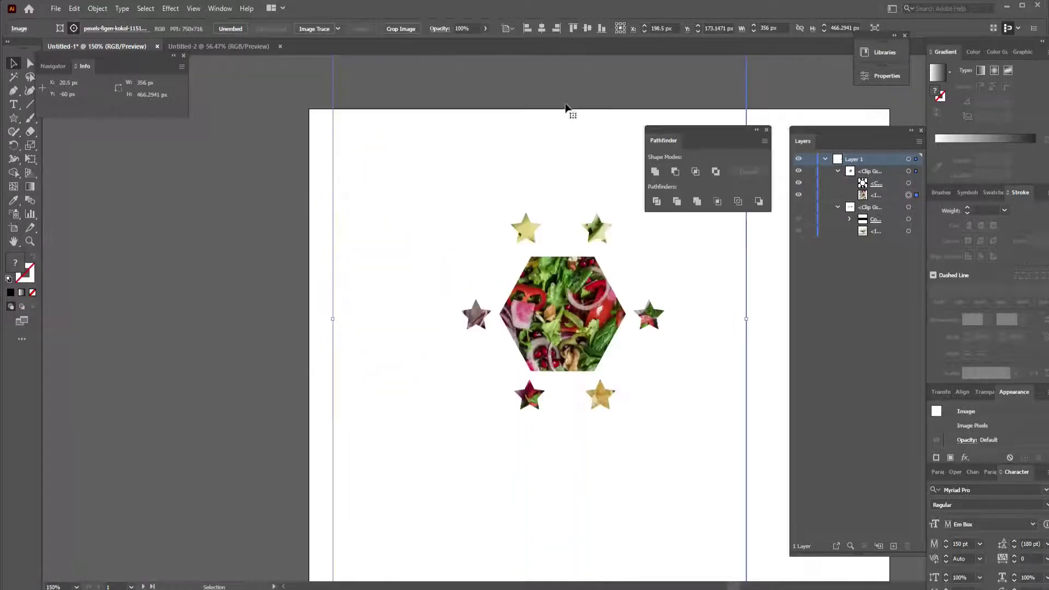
left_click_drag(558, 540, 486, 446)
left_click_drag(469, 506, 469, 485)
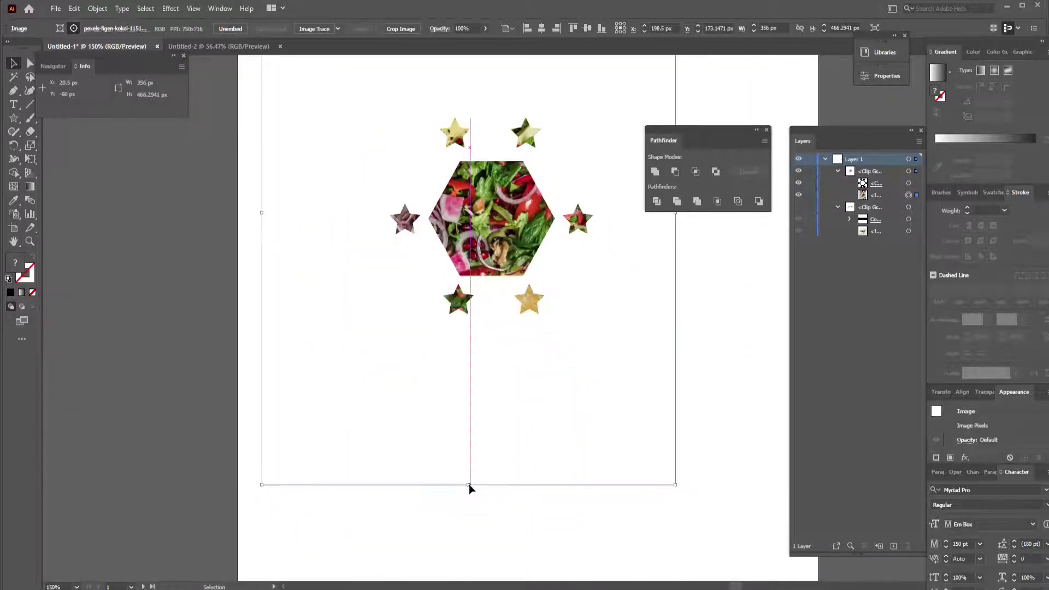
left_click_drag(594, 185, 581, 359)
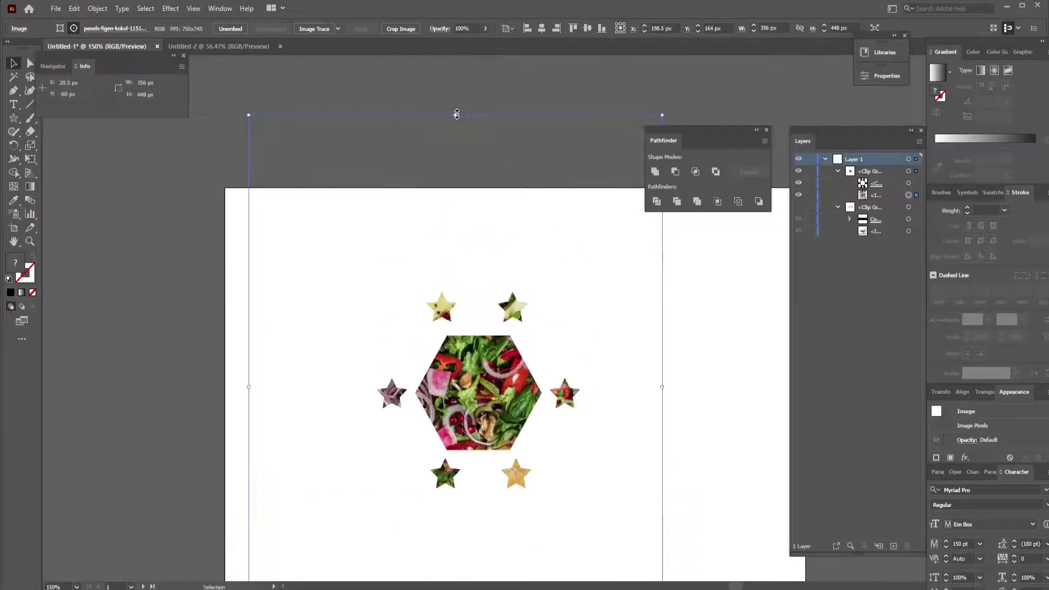
left_click_drag(457, 114, 458, 180)
left_click(733, 336)
left_click_drag(713, 364, 627, 258)
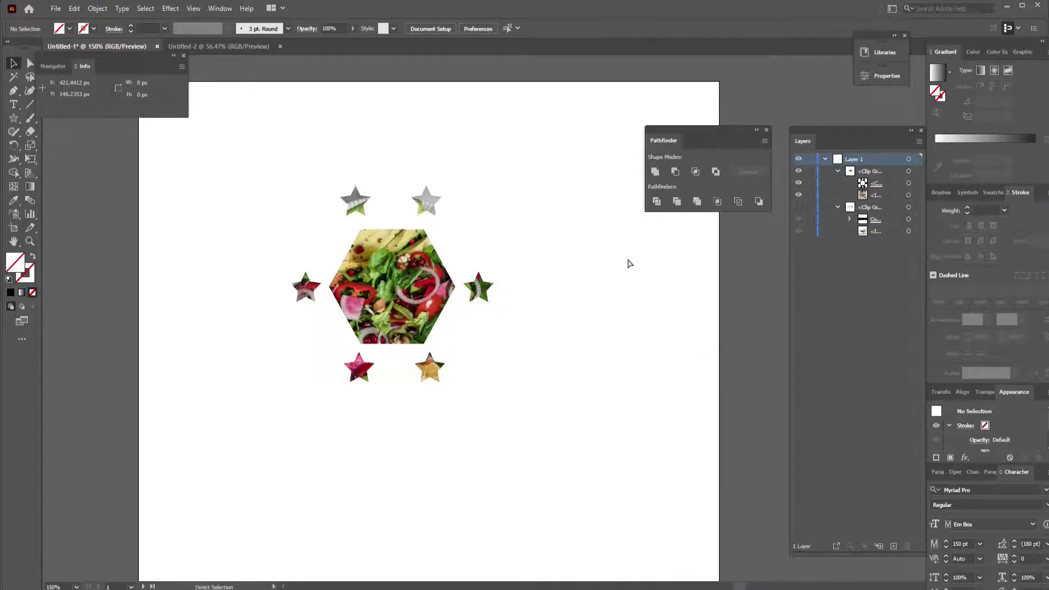
Step: Move the salad-filled hexagon and stars from the square artboard onto the wide artboard, then deselect them
key("ctrl+plus")
key("ctrl+plus")
left_click_drag(521, 335, 617, 398)
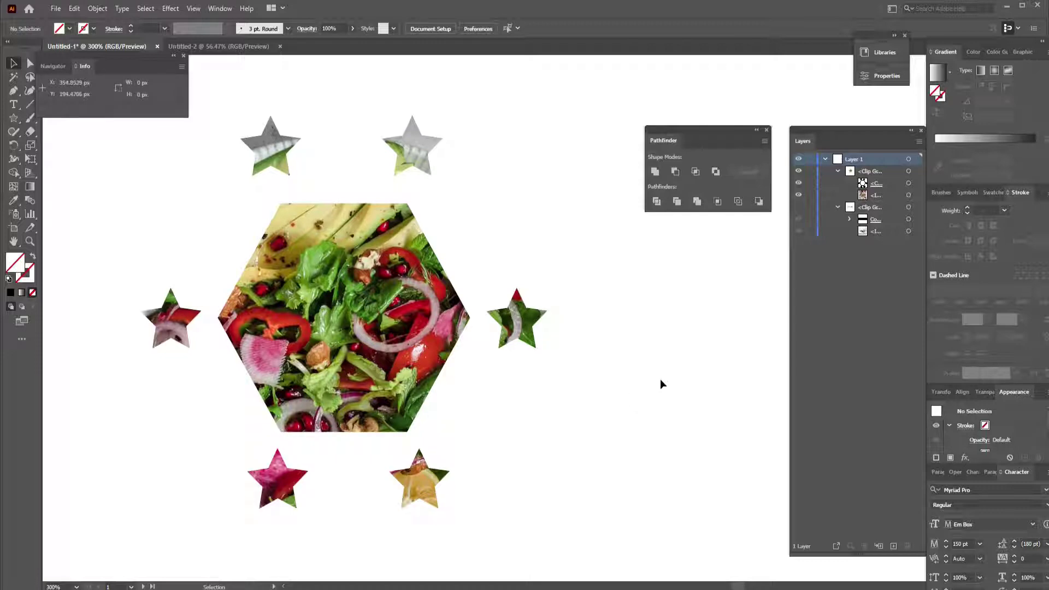
key("ctrl+minus")
key("ctrl+minus")
key("ctrl+minus")
key("ctrl+minus")
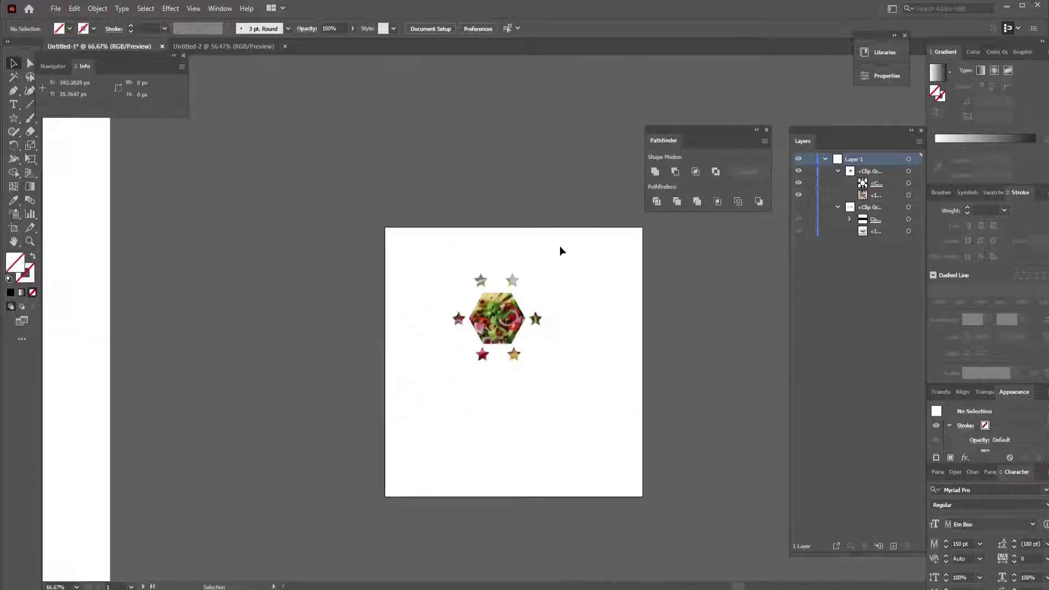
left_click_drag(570, 237, 407, 420)
left_click_drag(488, 323, 687, 312)
left_click_drag(687, 312, 166, 319)
left_click(433, 342)
Step: Place the salad photo again on the empty square artboard and scale it down to about 493 × 616 px
left_click_drag(693, 330, 375, 325)
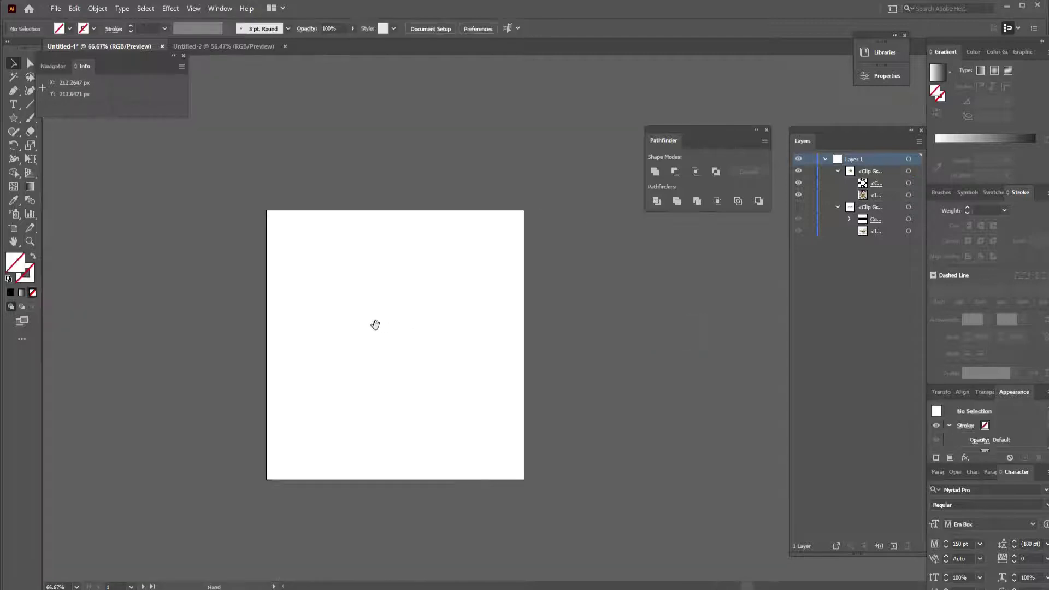
key("ctrl+1")
key("ctrl+equal")
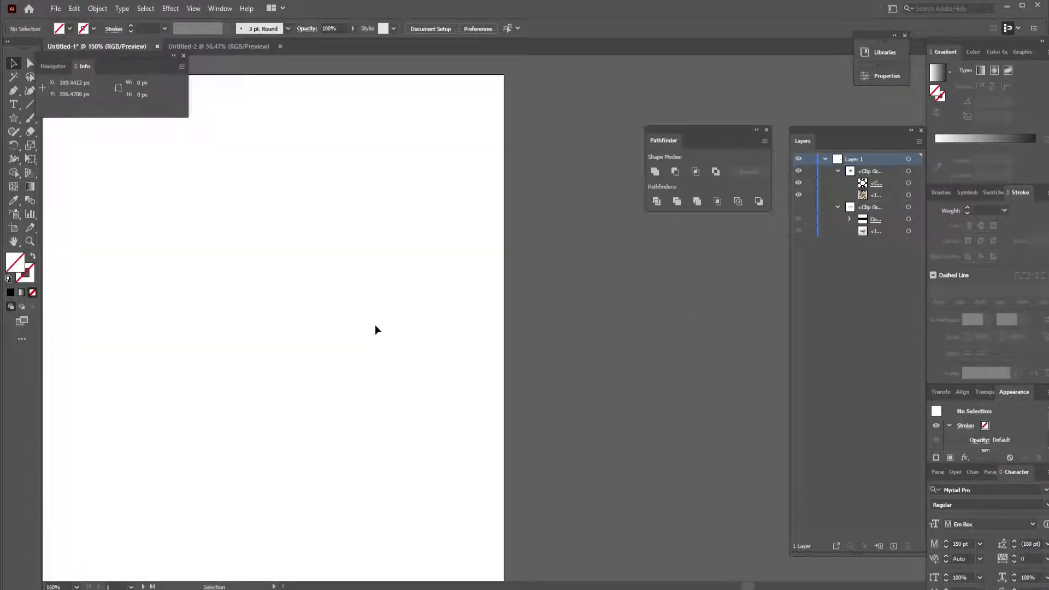
left_click_drag(361, 316, 530, 308)
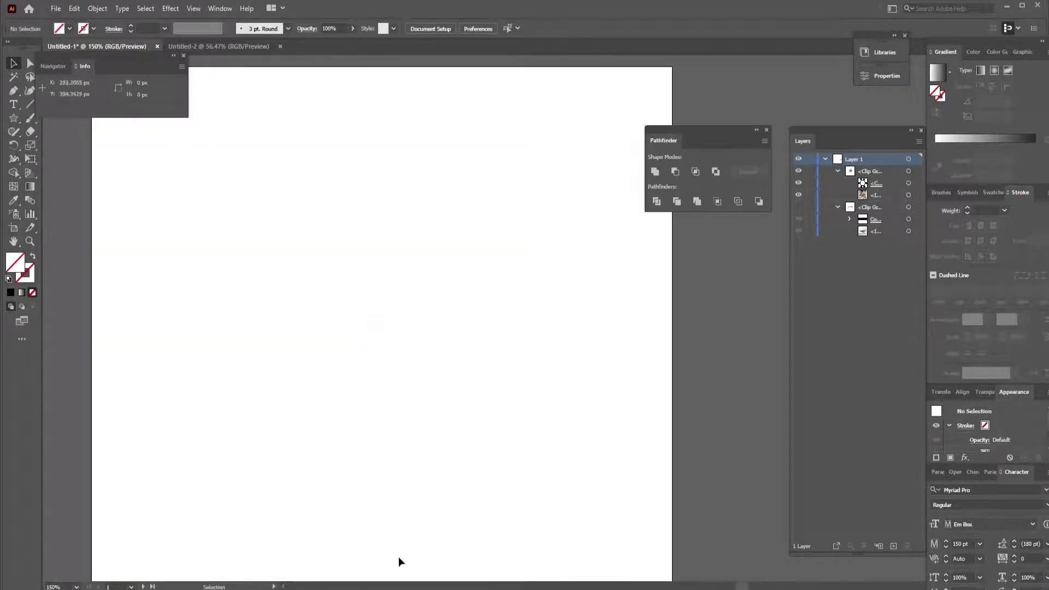
left_click_drag(554, 589, 395, 308)
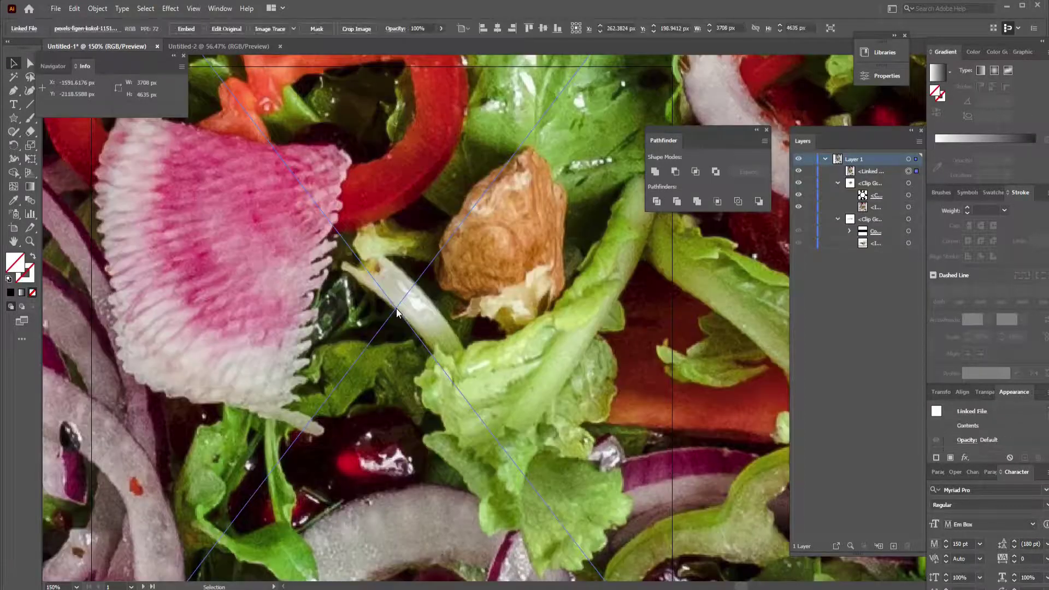
key("ctrl+minus")
key("ctrl+minus")
key("ctrl+minus")
key("ctrl+minus")
key("ctrl+minus")
key("ctrl+minus")
key("ctrl+minus")
key("ctrl+minus")
key("ctrl+minus")
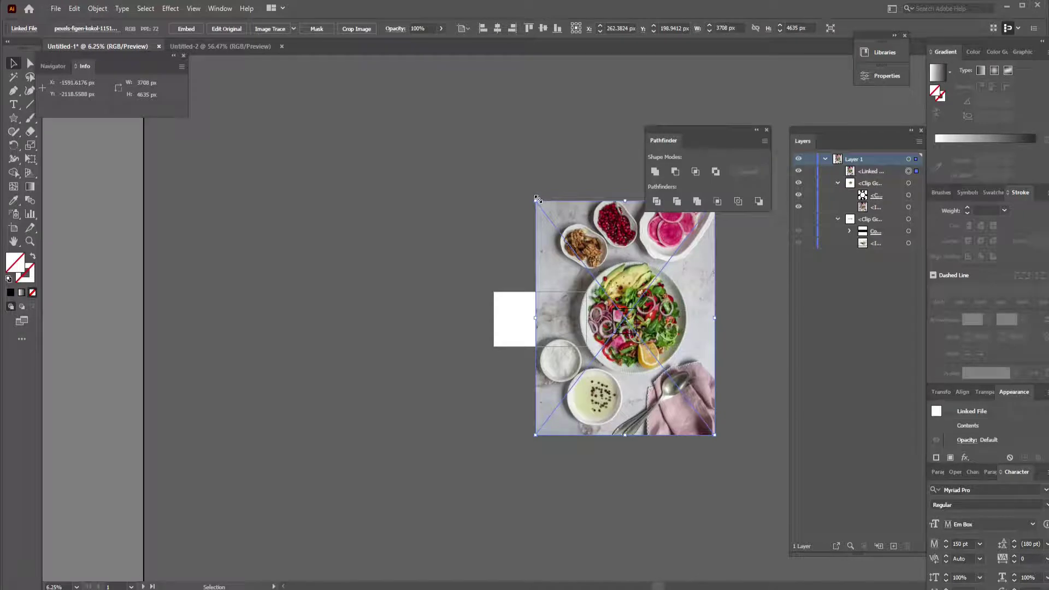
left_click_drag(536, 198, 604, 301)
key("a")
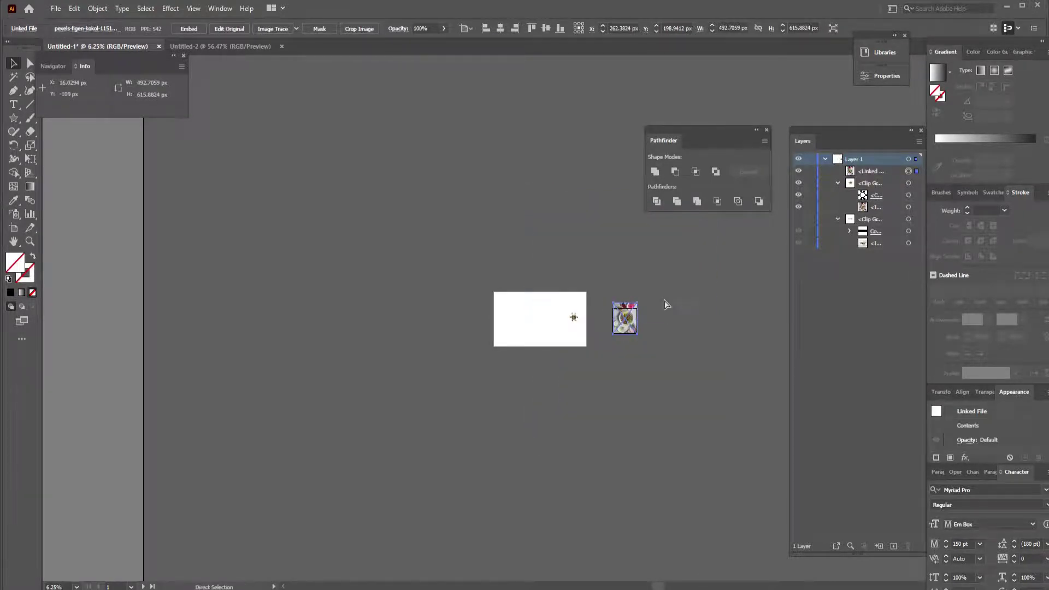
Step: Resize the new salad photo to about 332 × 415 px within the square artboard, embed it, and deselect it
key("ctrl+1")
left_click_drag(706, 248, 529, 301)
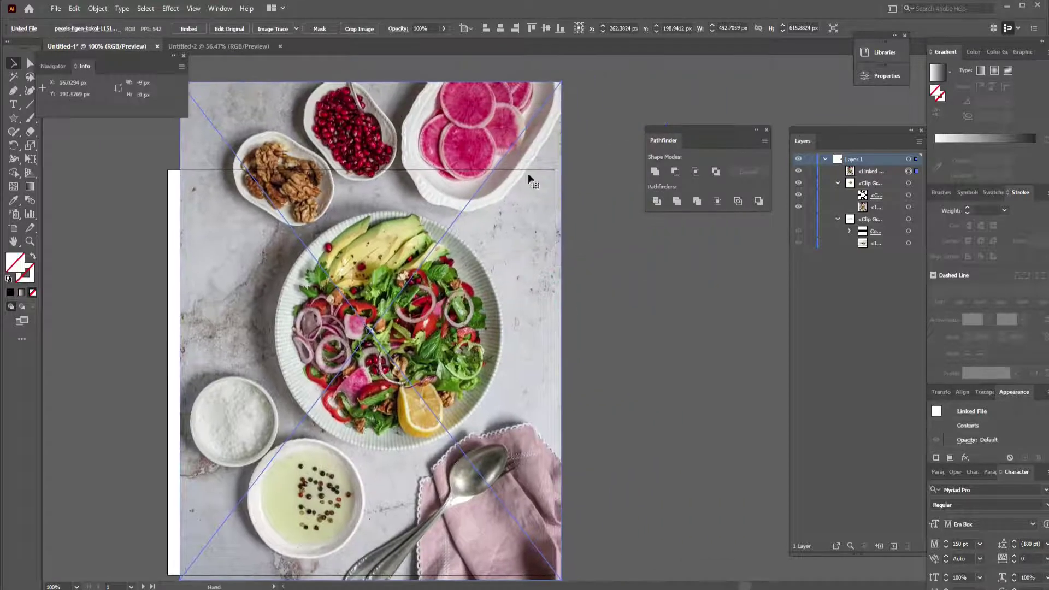
left_click_drag(562, 82, 476, 192)
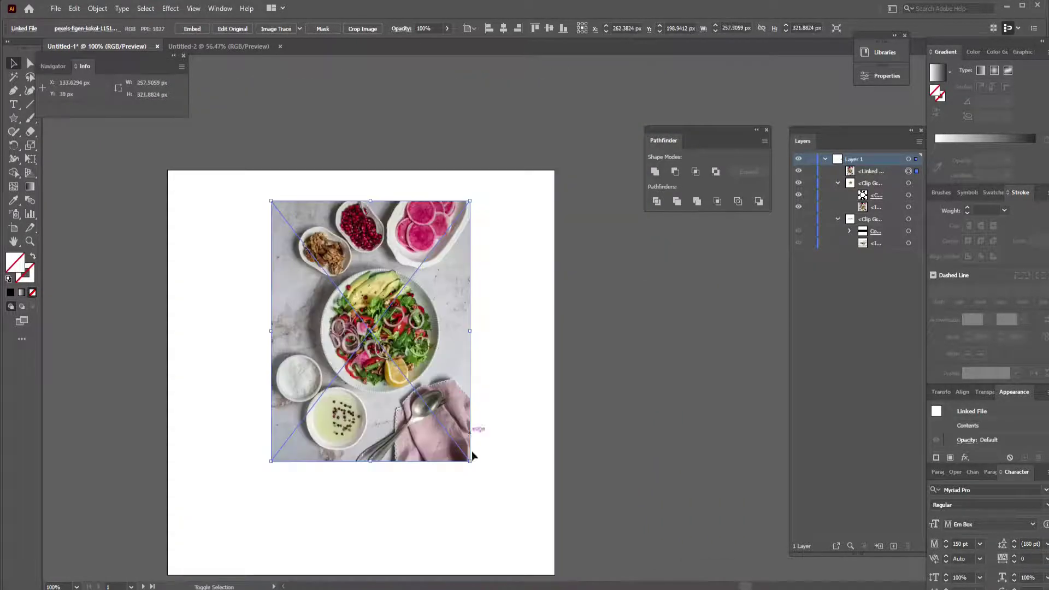
left_click_drag(476, 468, 498, 499)
left_click_drag(451, 367, 445, 420)
left_click_drag(529, 385, 569, 361)
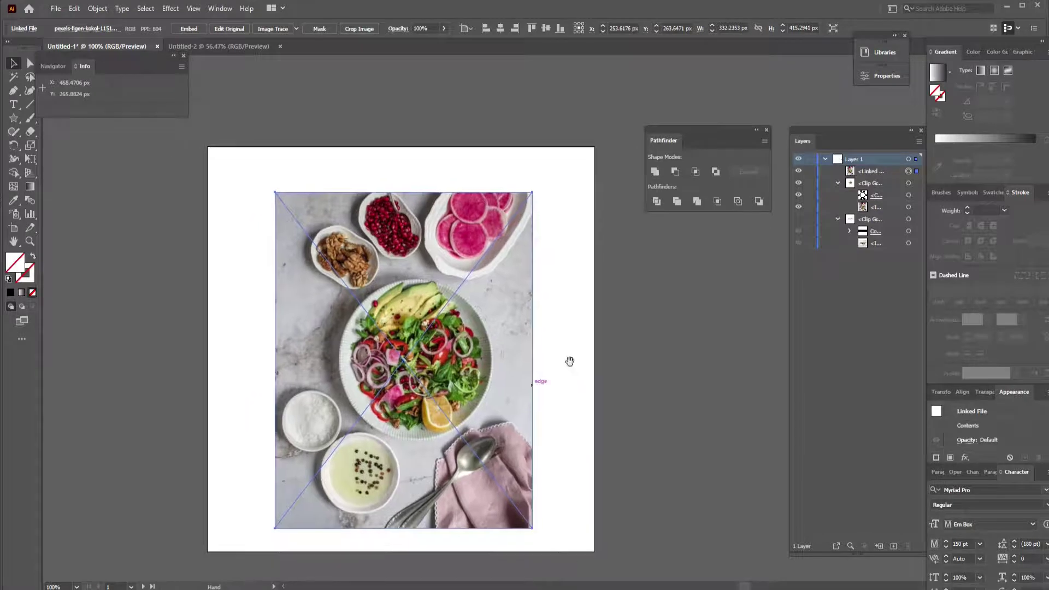
left_click(178, 30)
left_click(623, 322)
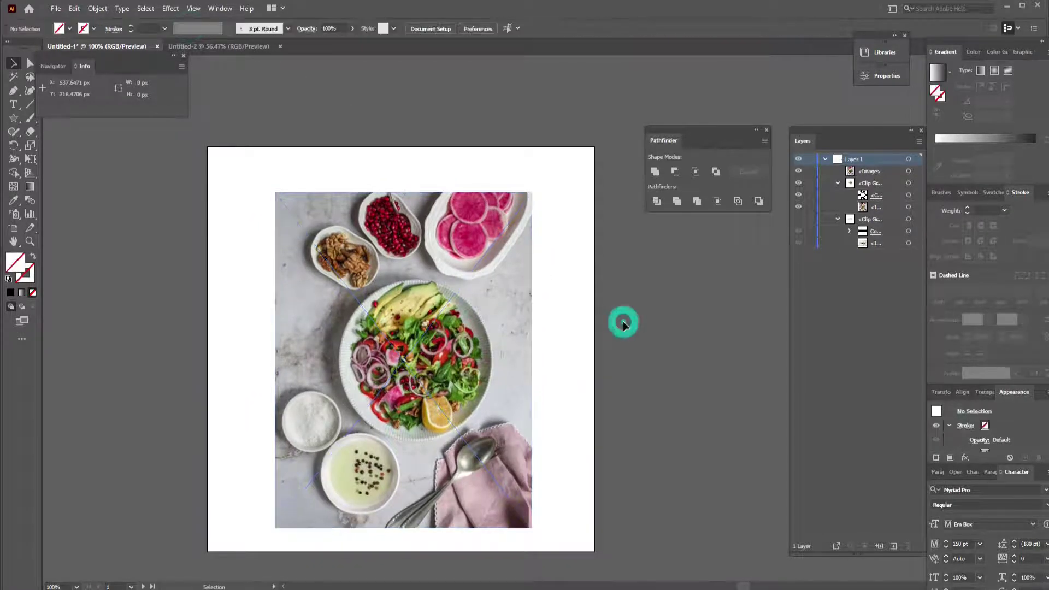
Step: Draw a circle about 172 × 172 px over the salad plate and give it a black stroke
left_click(14, 119)
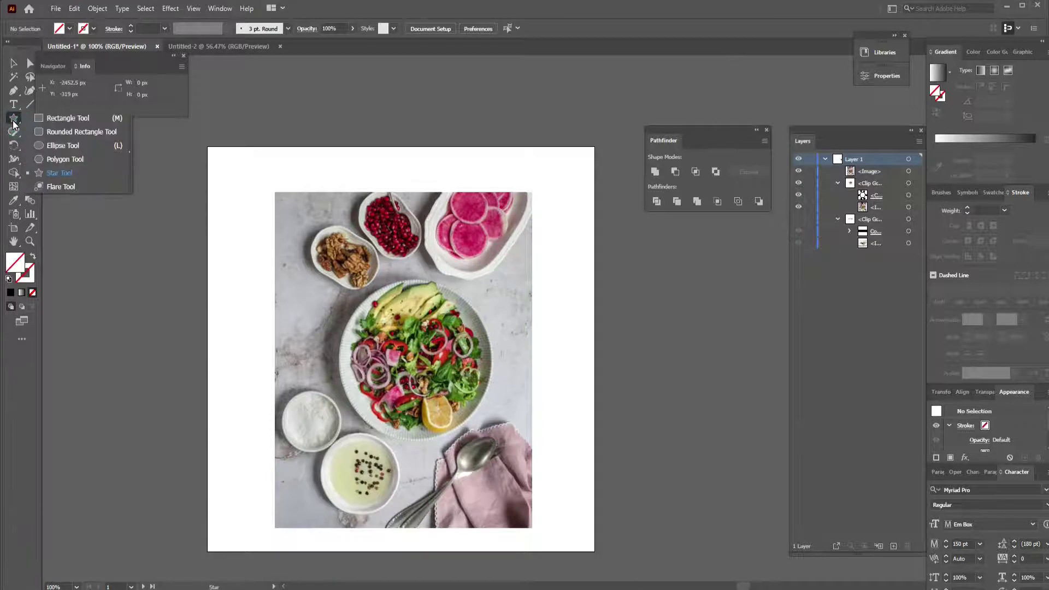
left_click(47, 149)
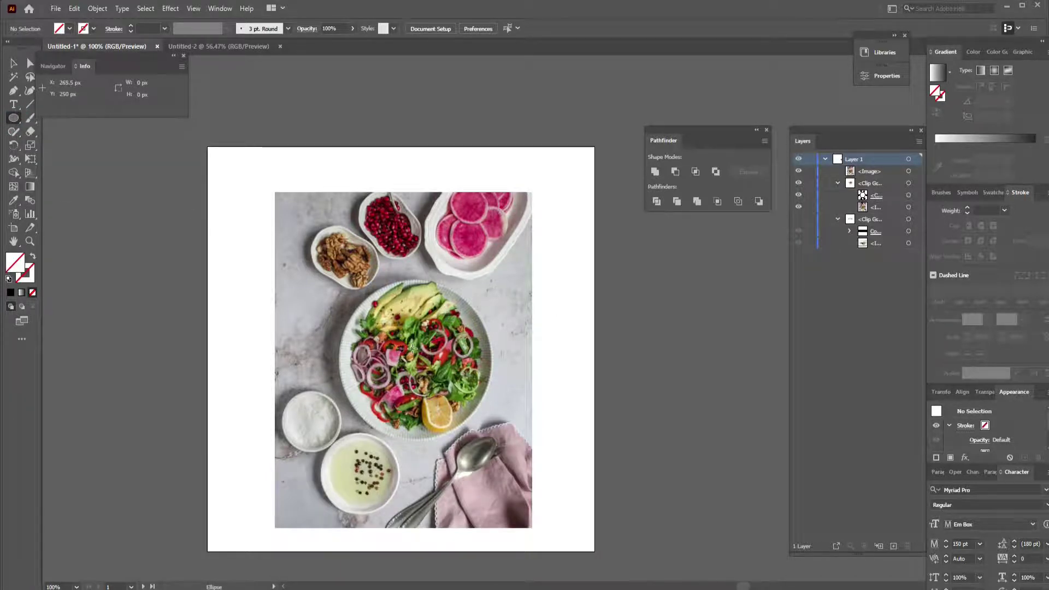
mouse_move(413, 348)
left_mouse_down()
mouse_move(429, 354)
mouse_move(466, 418)
left_mouse_up()
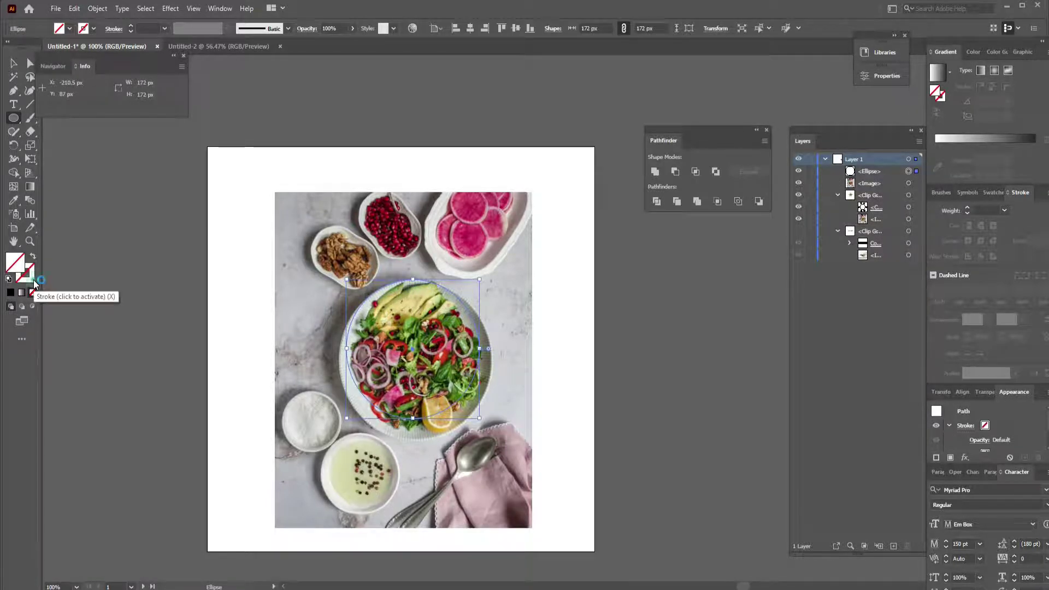
left_click(27, 276)
left_click(11, 293)
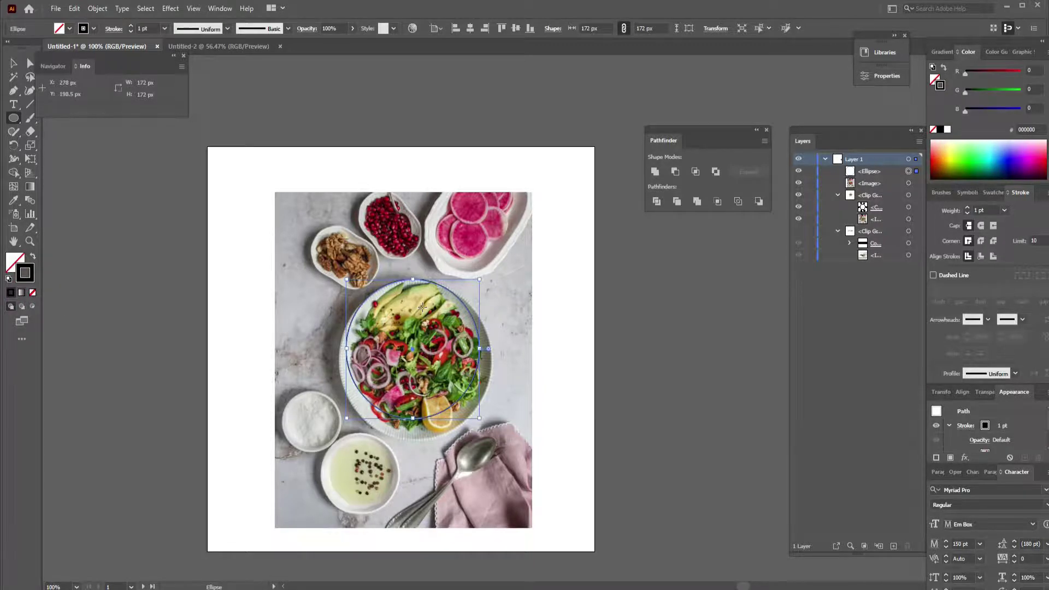
Step: Stretch the circle's right, lower and left edges to the salad plate's rim, making it about 197.5 px tall, and deselect it
key("ctrl+=")
key("ctrl+=")
left_click_drag(636, 240, 468, 207)
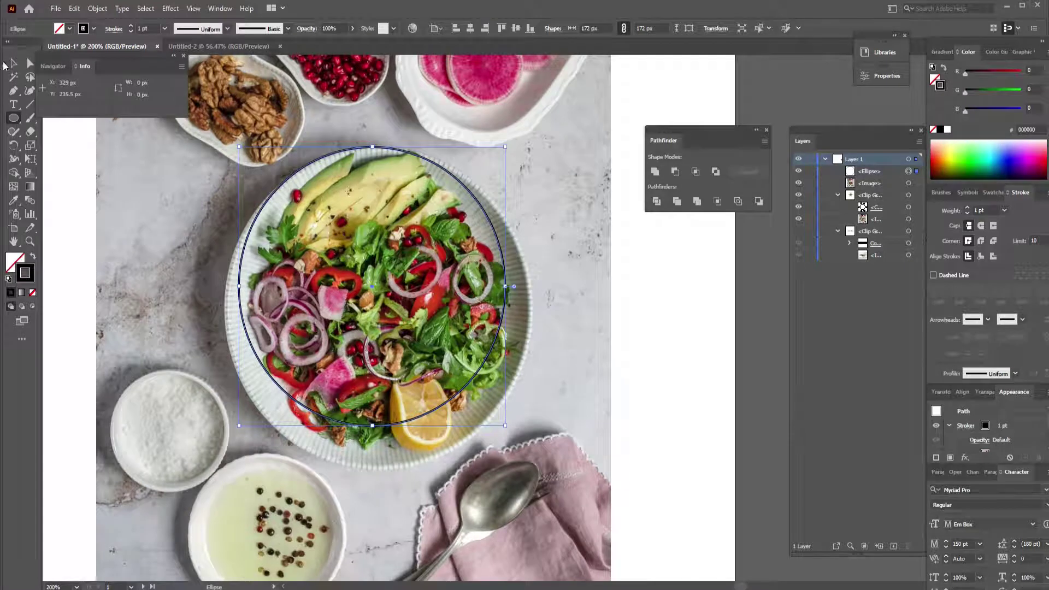
left_click(14, 63)
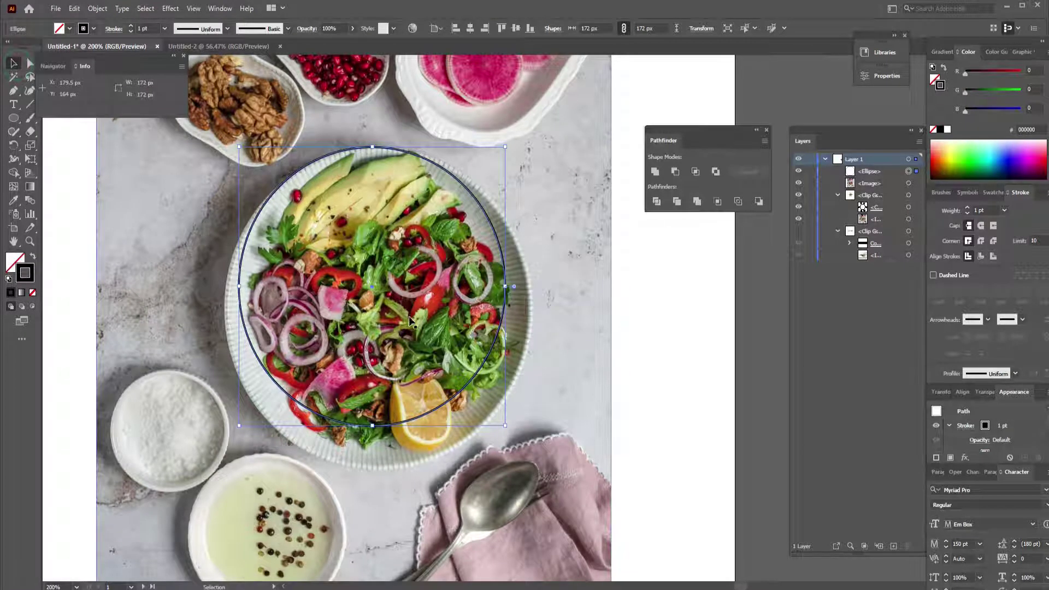
left_click_drag(504, 285, 519, 287)
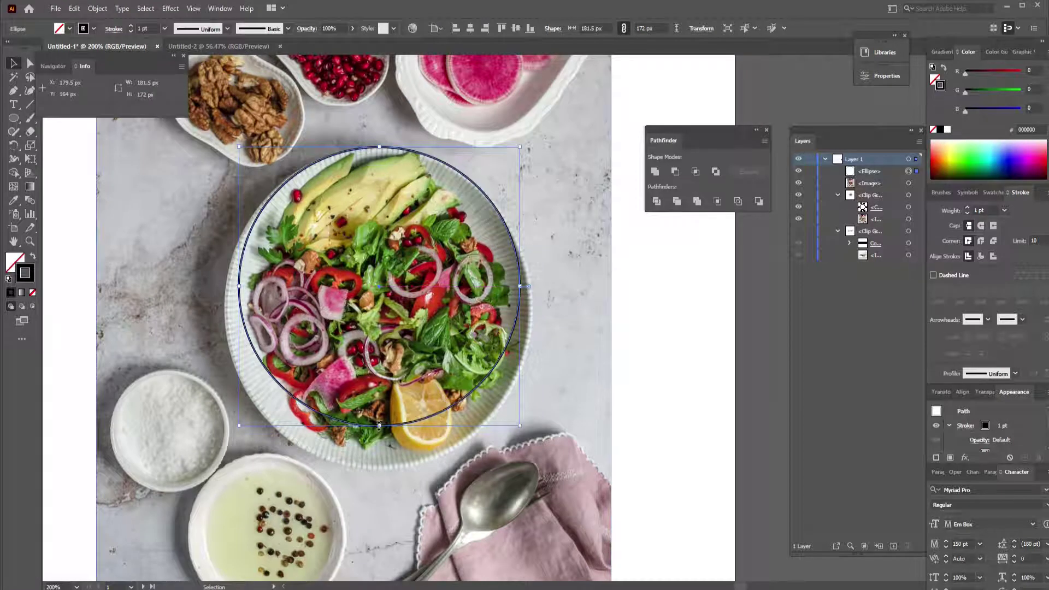
left_click_drag(379, 425, 379, 467)
left_click_drag(520, 308, 532, 316)
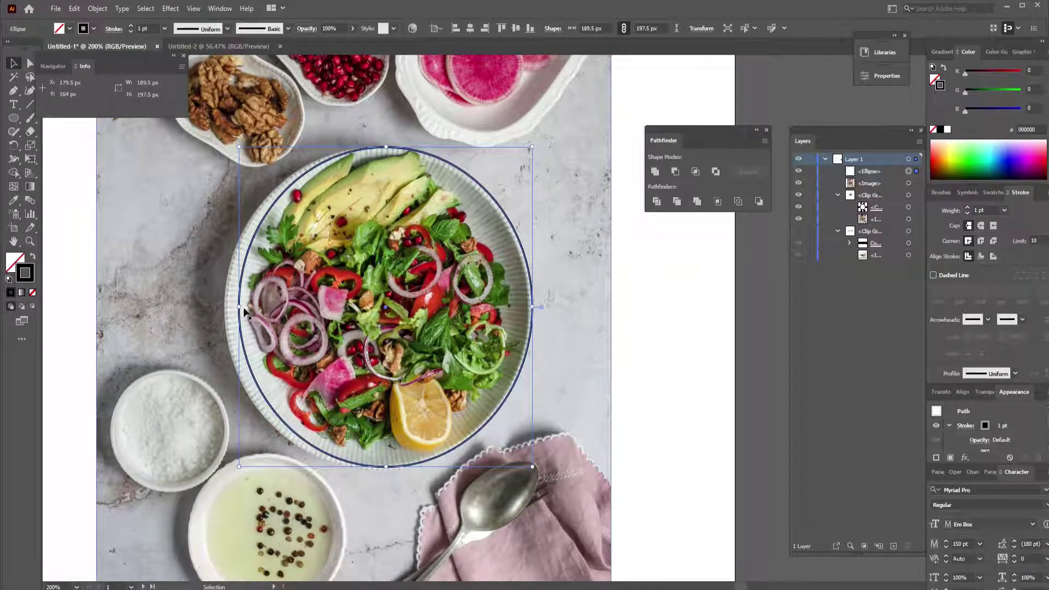
left_click_drag(240, 307, 222, 319)
left_click(625, 355)
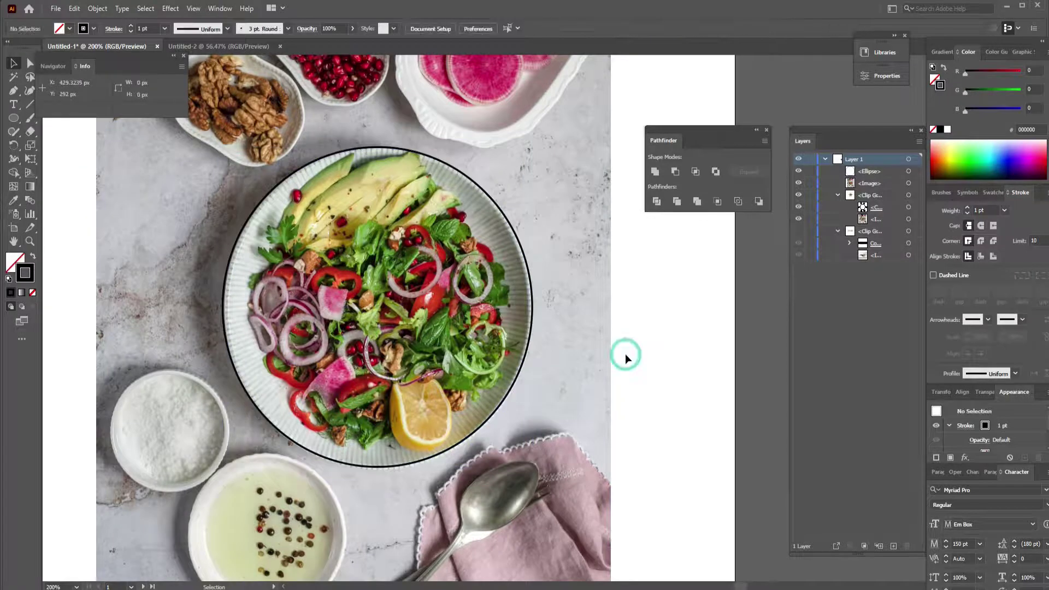
Step: Draw an ellipse around the salt bowl and widen it to about 79 × 76 px
left_click_drag(506, 389, 619, 288)
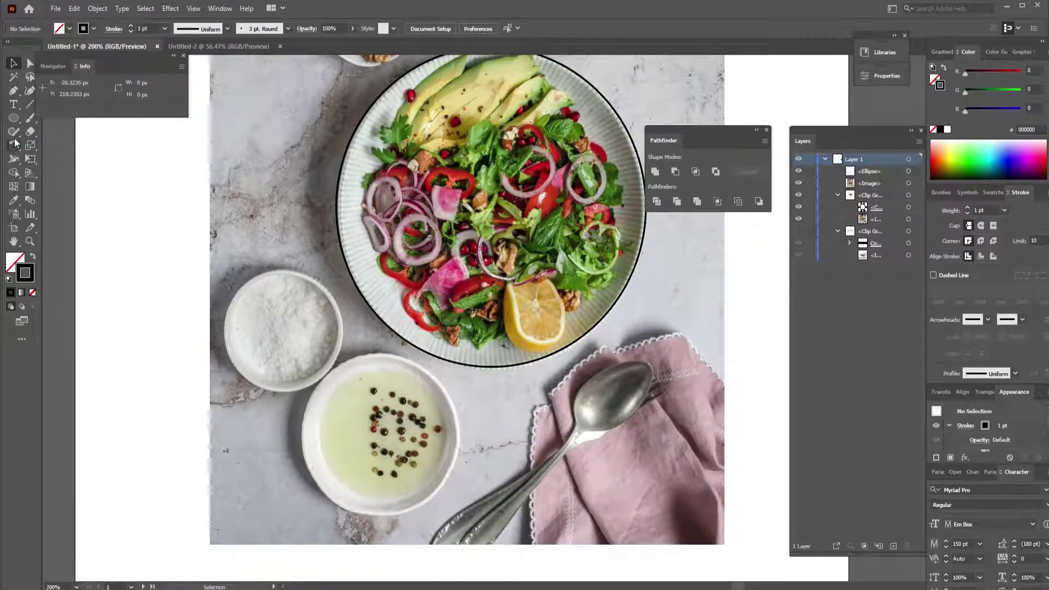
left_click(14, 118)
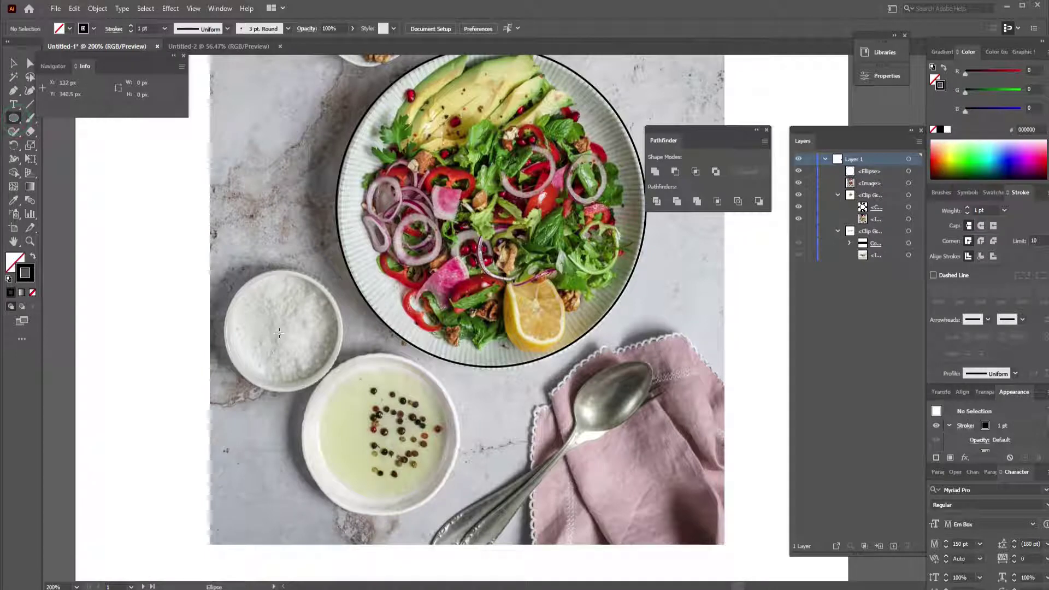
left_click_drag(279, 333, 254, 271)
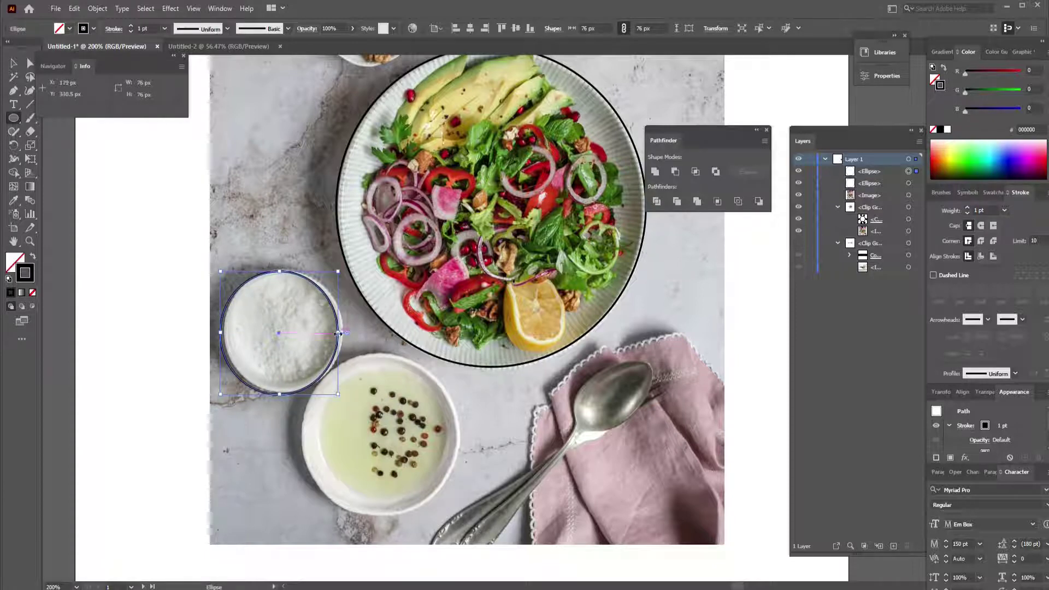
left_click_drag(338, 333, 343, 332)
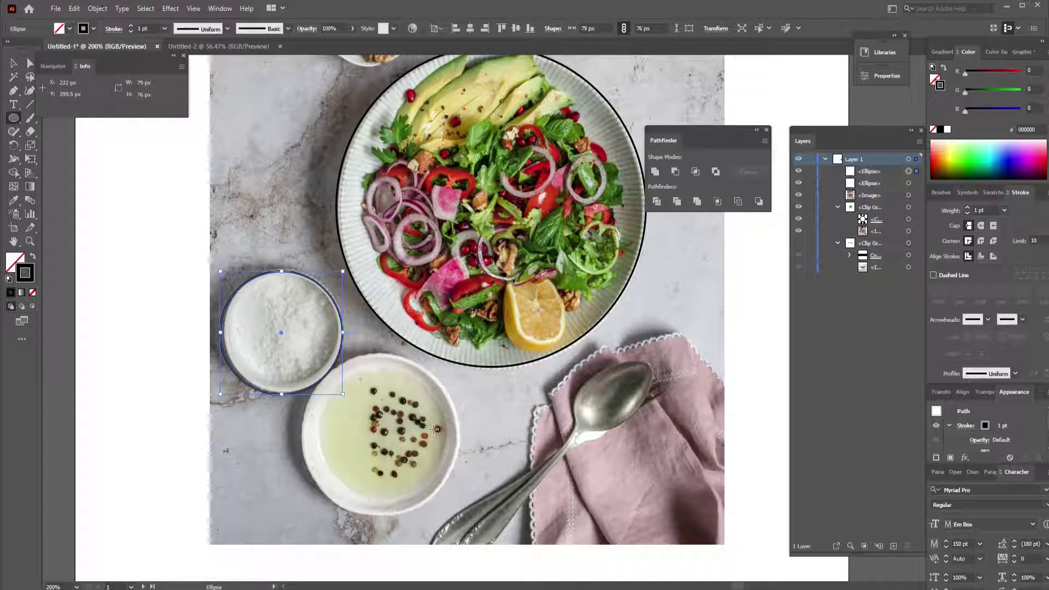
Step: Draw an ellipse around the bowl of oil and peppercorns and fit it to the rim at about 102 × 100 px
left_click(13, 118)
left_click_drag(385, 440, 344, 355)
key("v")
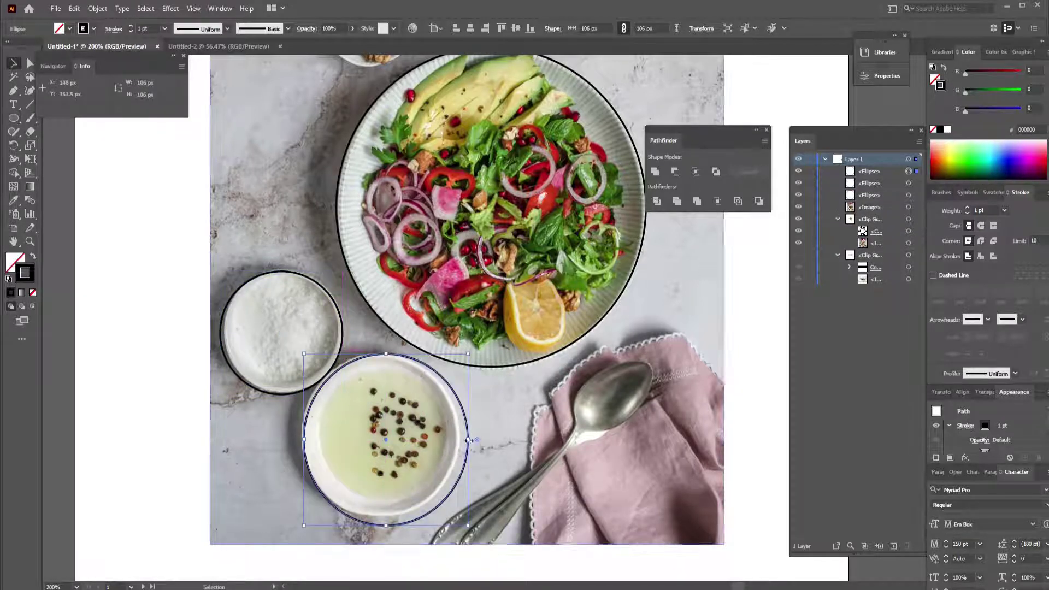
left_click_drag(469, 440, 463, 438)
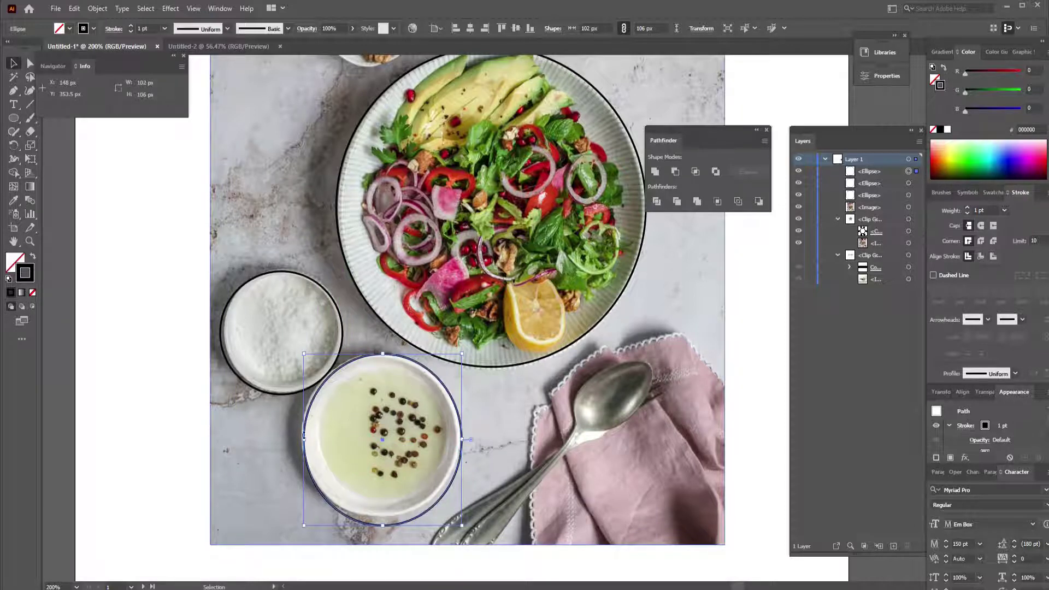
left_click_drag(382, 526, 385, 517)
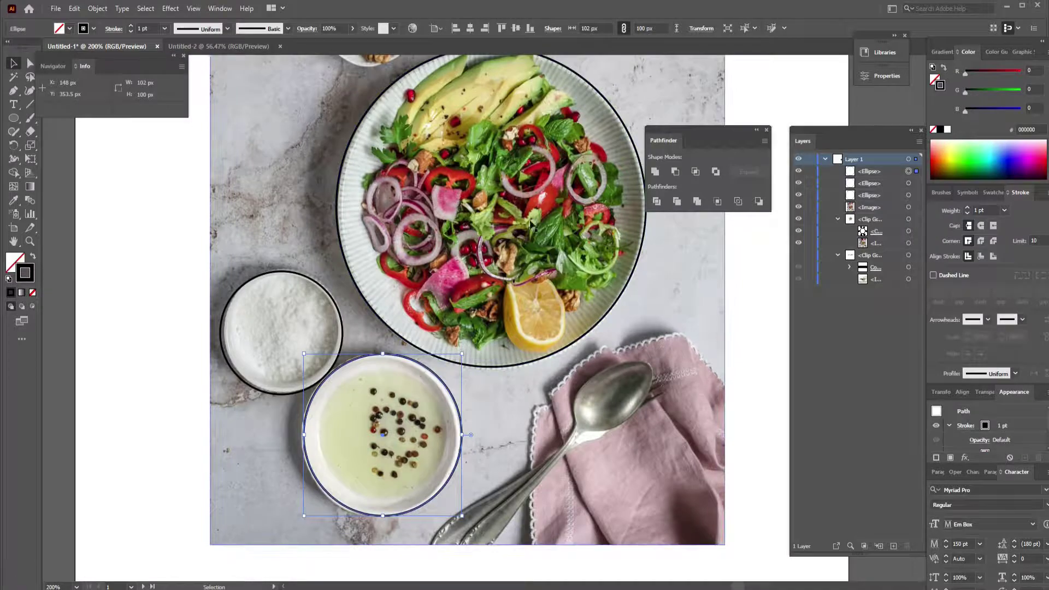
Step: Draw an ellipse about 76 × 70 px over the pomegranate dish
key("space")
left_click_drag(493, 123, 419, 445)
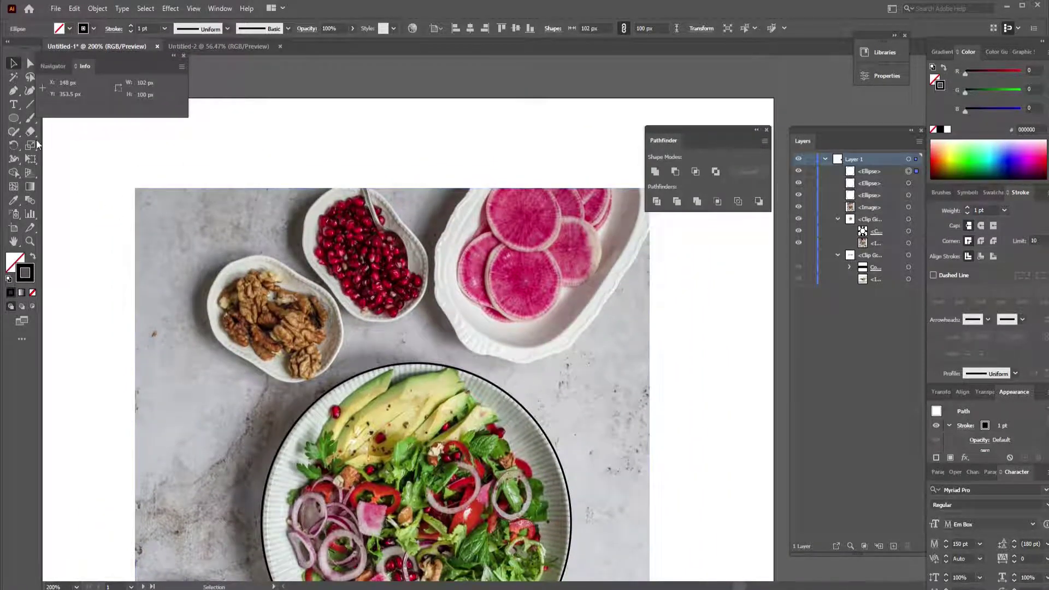
left_click(14, 118)
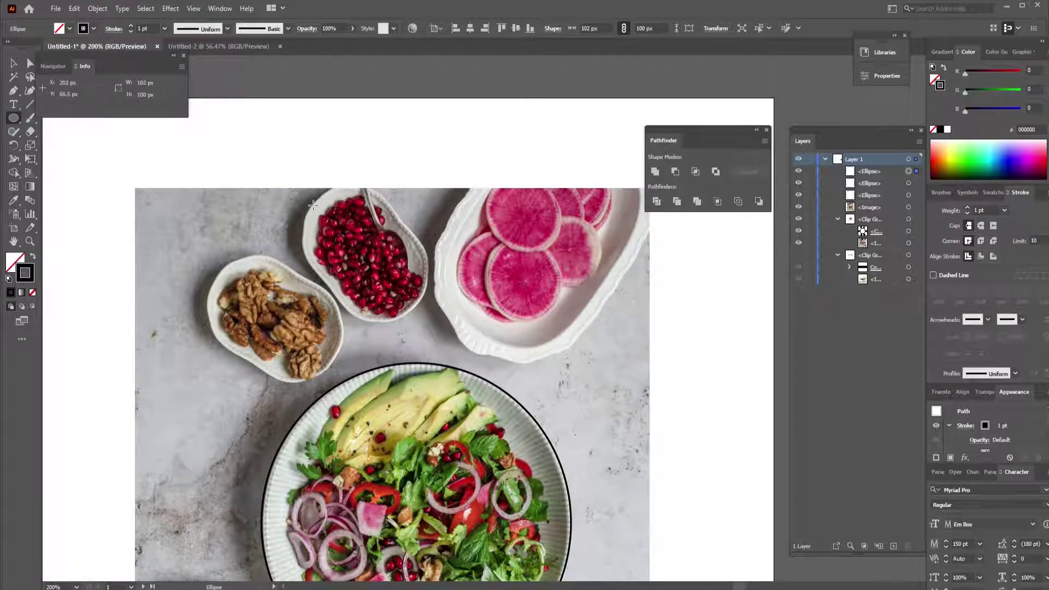
left_click_drag(313, 204, 431, 319)
key("ctrl+plus")
key("ctrl+plus")
key("ctrl+plus")
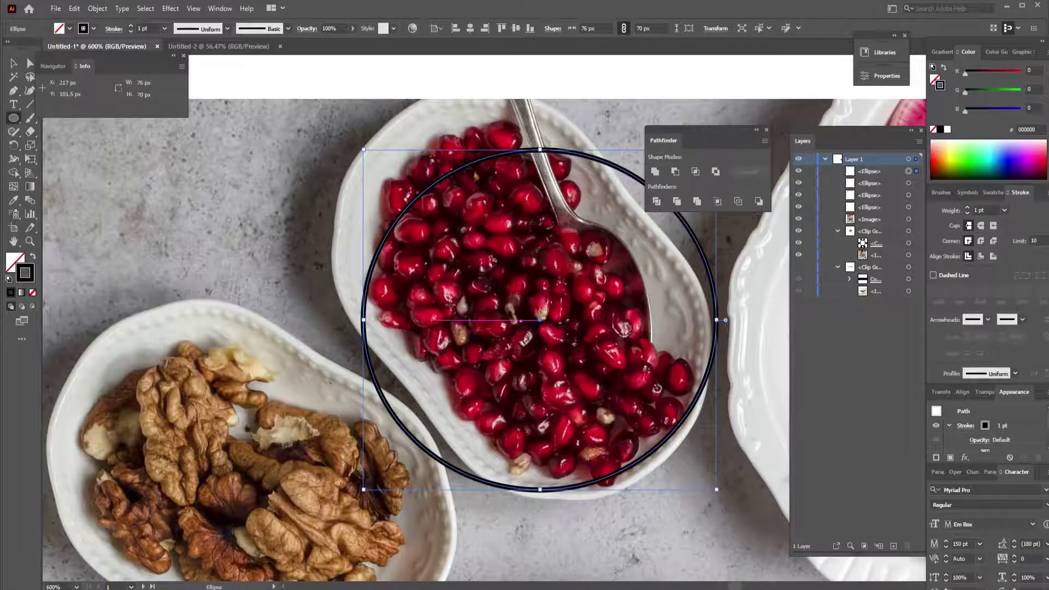
Step: Enlarge the pomegranate dish's ellipse to about 77 × 73 px
key("space")
left_click_drag(554, 257, 417, 269)
key("v")
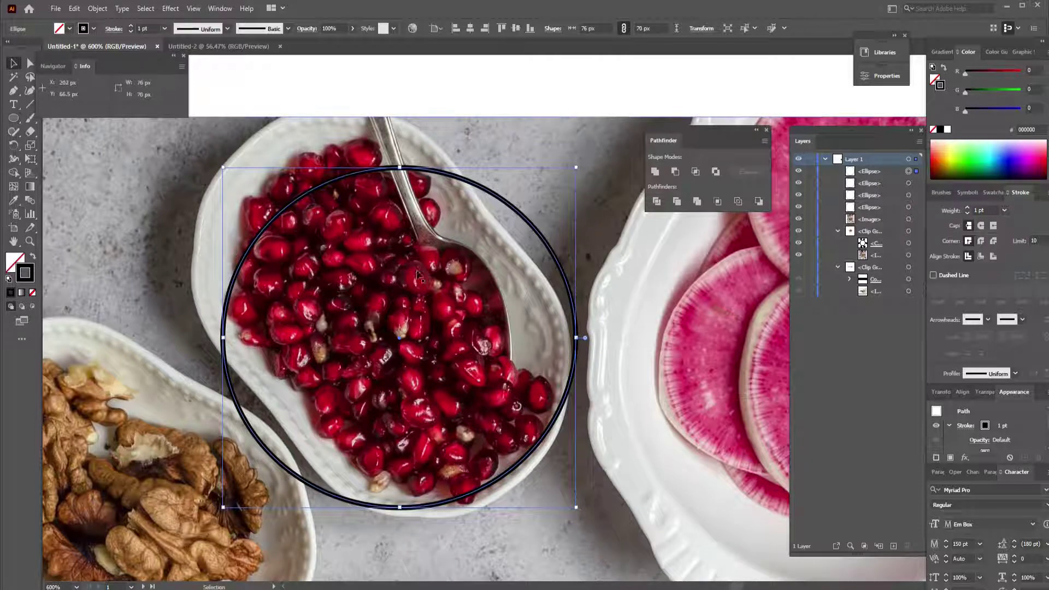
left_click_drag(402, 507, 459, 518)
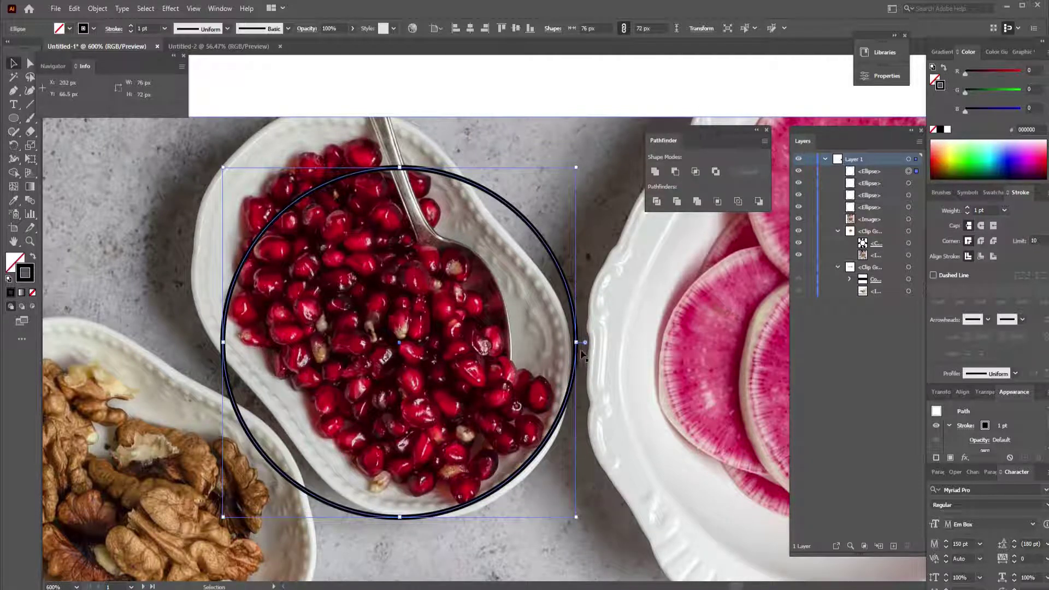
left_click_drag(577, 345, 579, 356)
left_click_drag(575, 517, 580, 521)
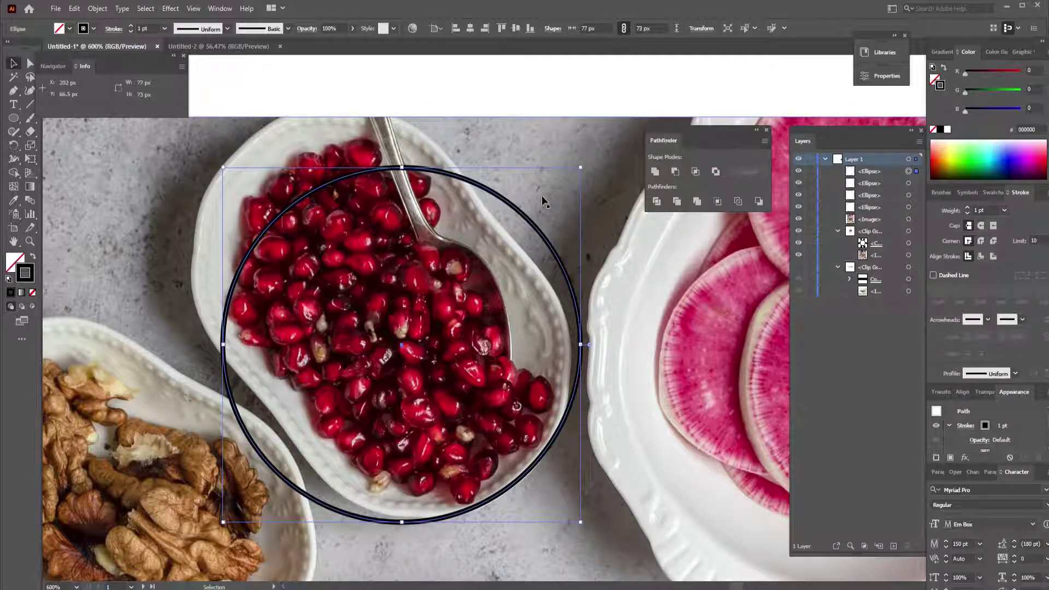
Step: Move the ellipse up over the pomegranate dish and shift its left, lower and right anchor points individually to the dish's rim
left_click_drag(570, 194, 576, 232)
left_click(31, 66)
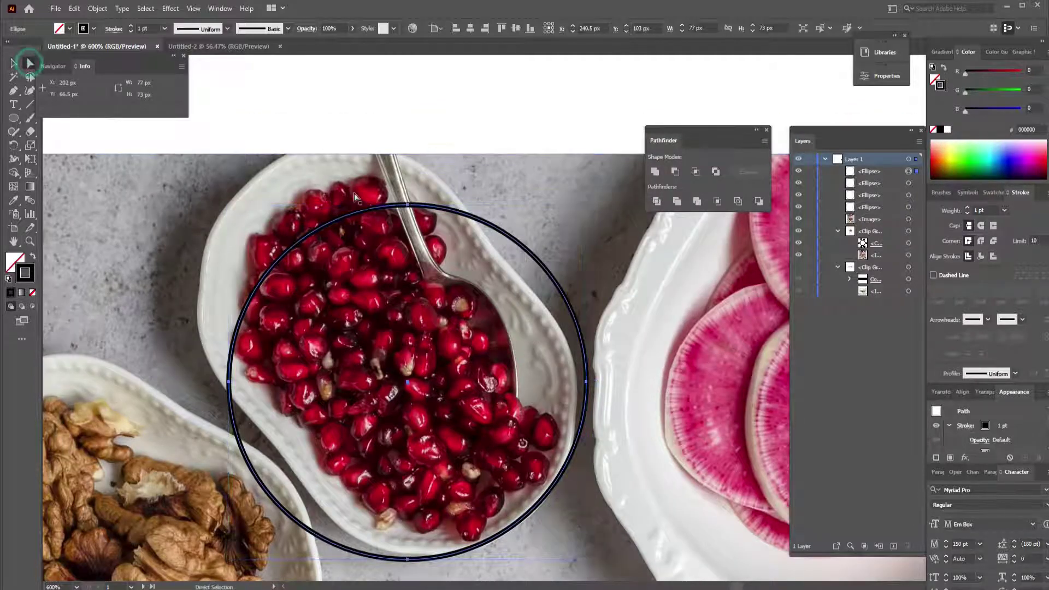
left_click_drag(406, 206, 356, 153)
left_click(182, 332)
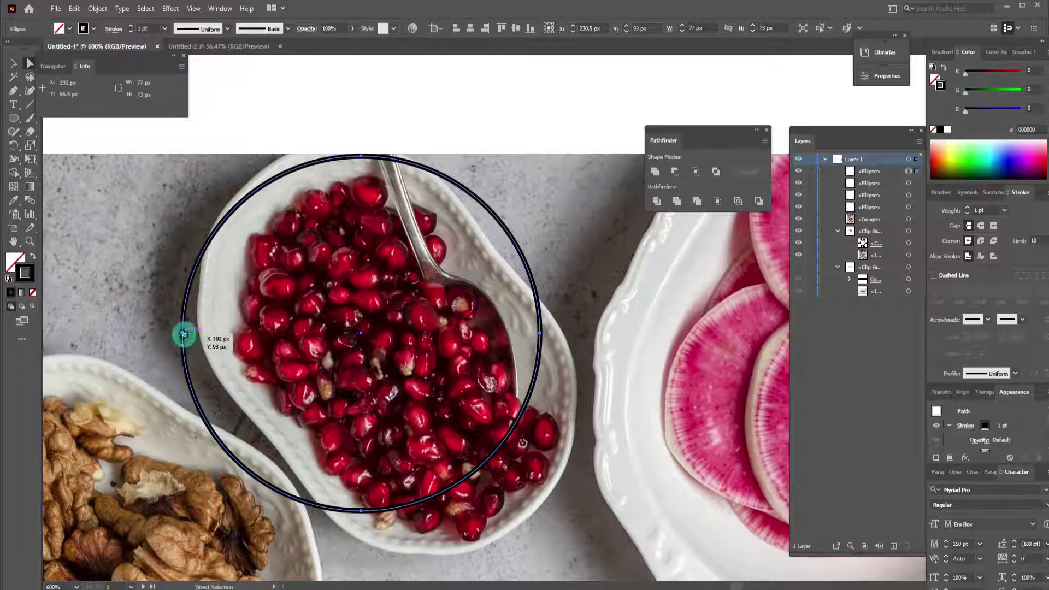
left_click_drag(183, 335, 199, 336)
left_click_drag(365, 514, 452, 554)
left_click_drag(541, 334, 572, 364)
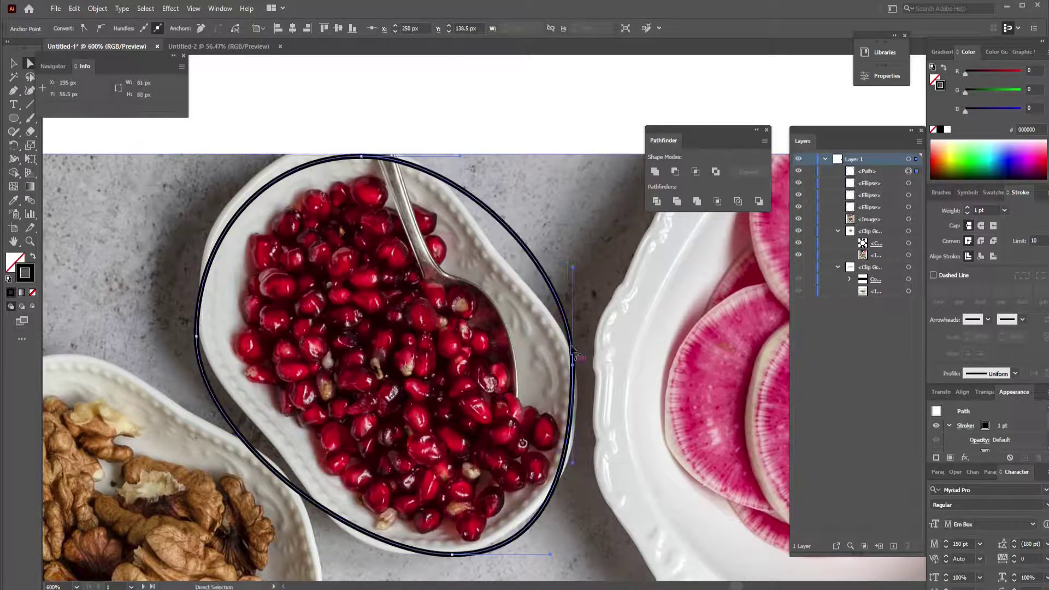
Step: Adjust the direction handles of the outline's right and lower anchor points to follow the pomegranate dish's rim
left_click(560, 270)
left_click_drag(559, 271, 521, 301)
left_click_drag(550, 554, 534, 538)
left_click_drag(634, 443, 582, 435)
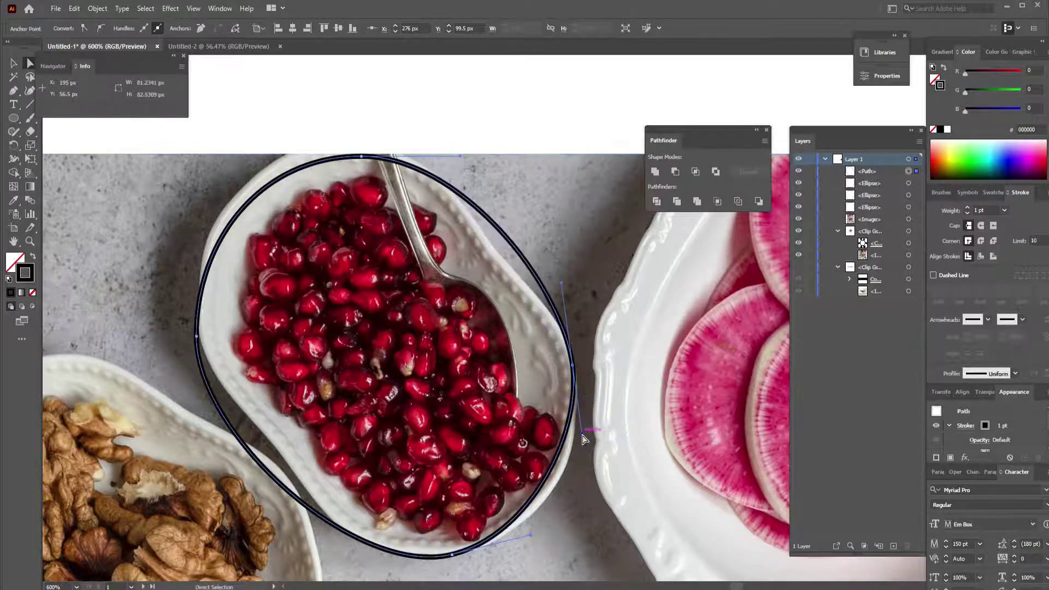
Step: Refine the outline's left, lower and right anchor points and its left curve so the path follows the pomegranate dish's edge
left_click(364, 157)
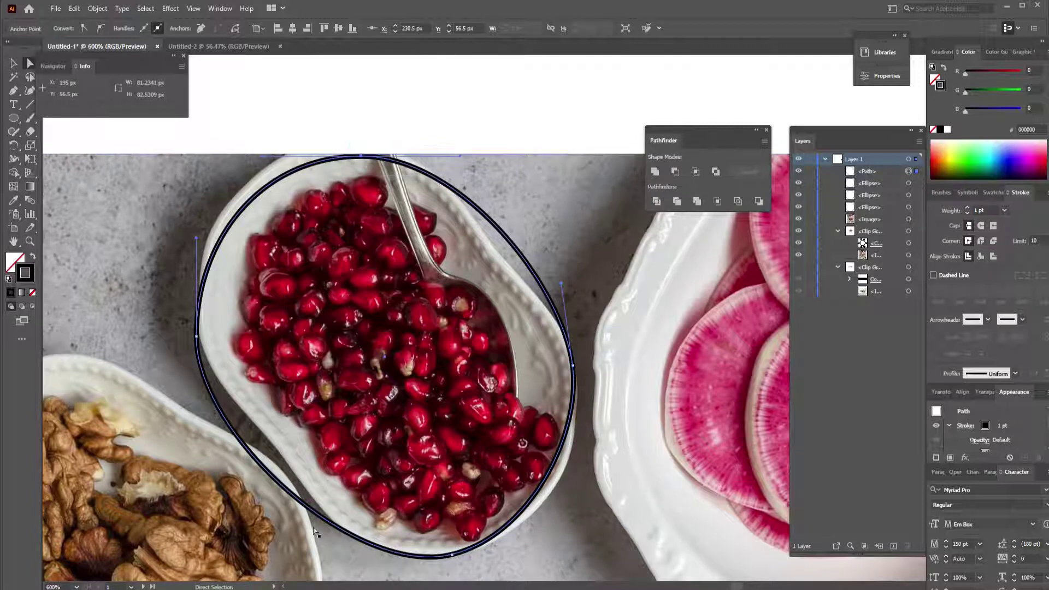
left_click_drag(196, 335, 206, 336)
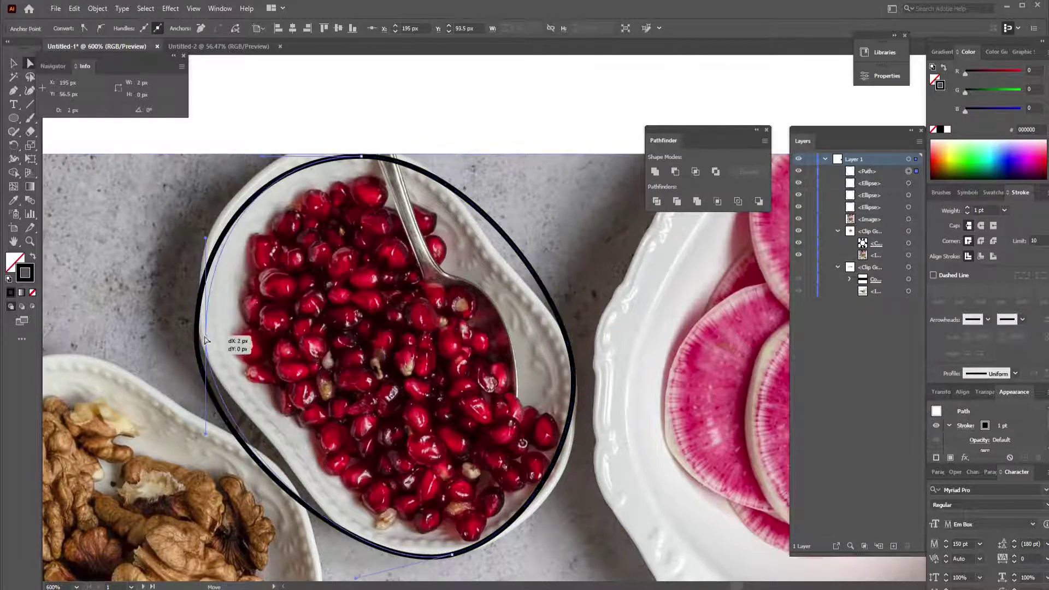
left_click_drag(355, 578, 341, 501)
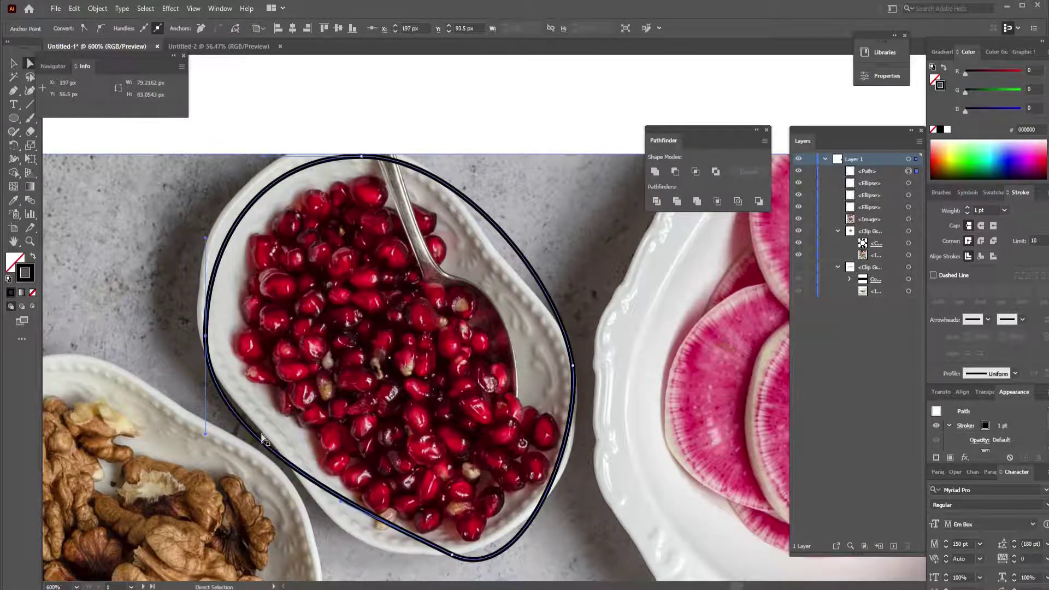
left_click_drag(451, 561, 404, 538)
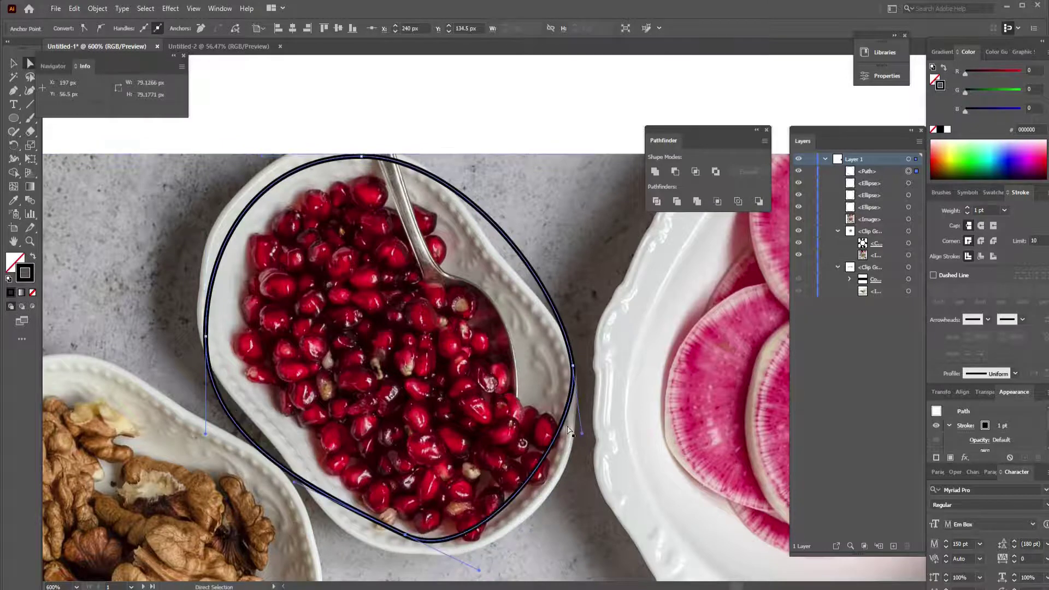
left_click_drag(206, 433, 247, 409)
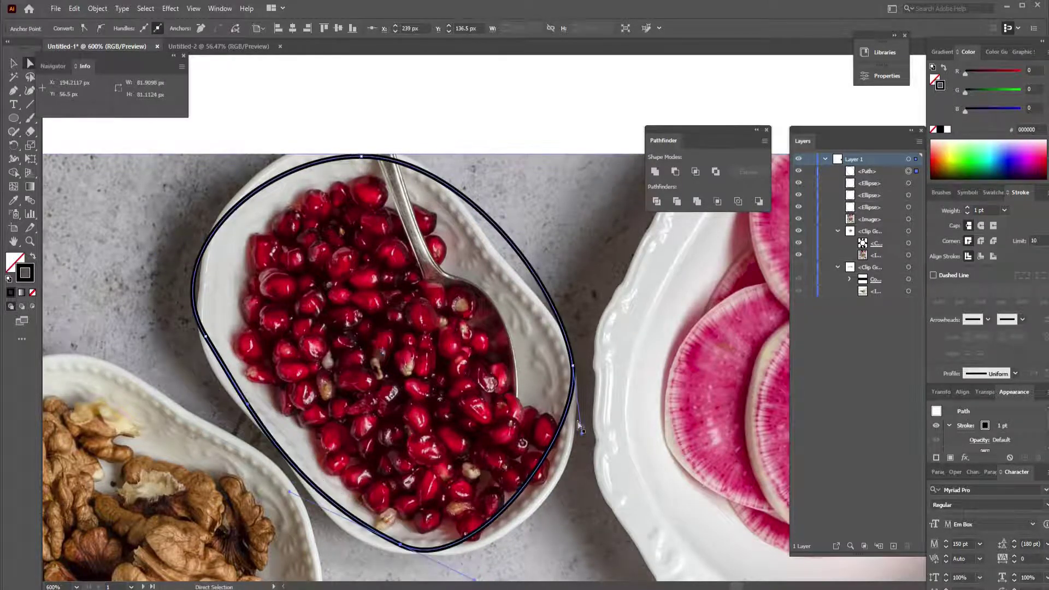
left_click_drag(573, 365, 568, 409)
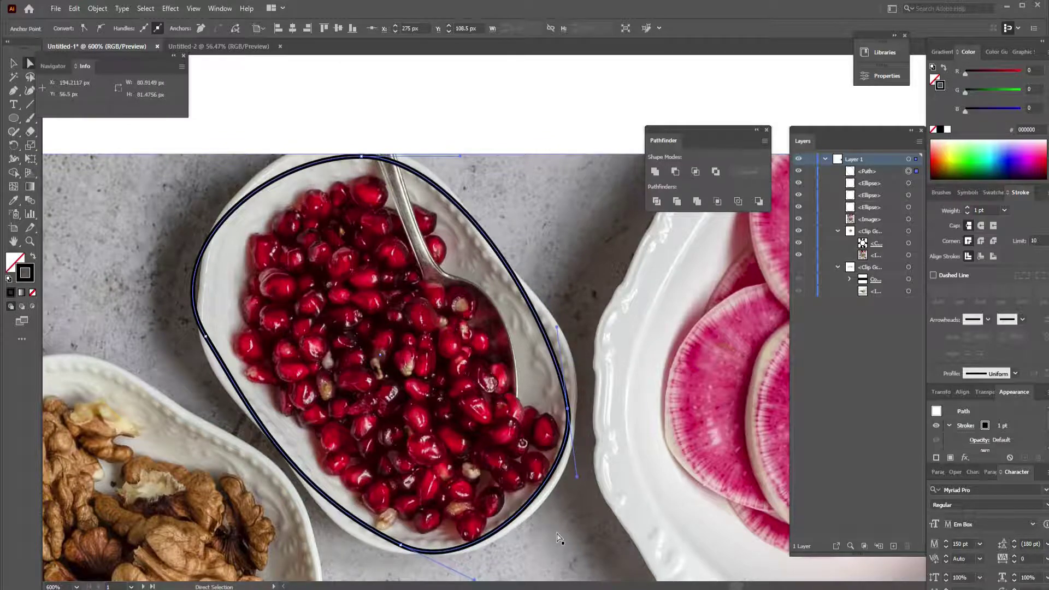
left_click_drag(195, 266, 203, 273)
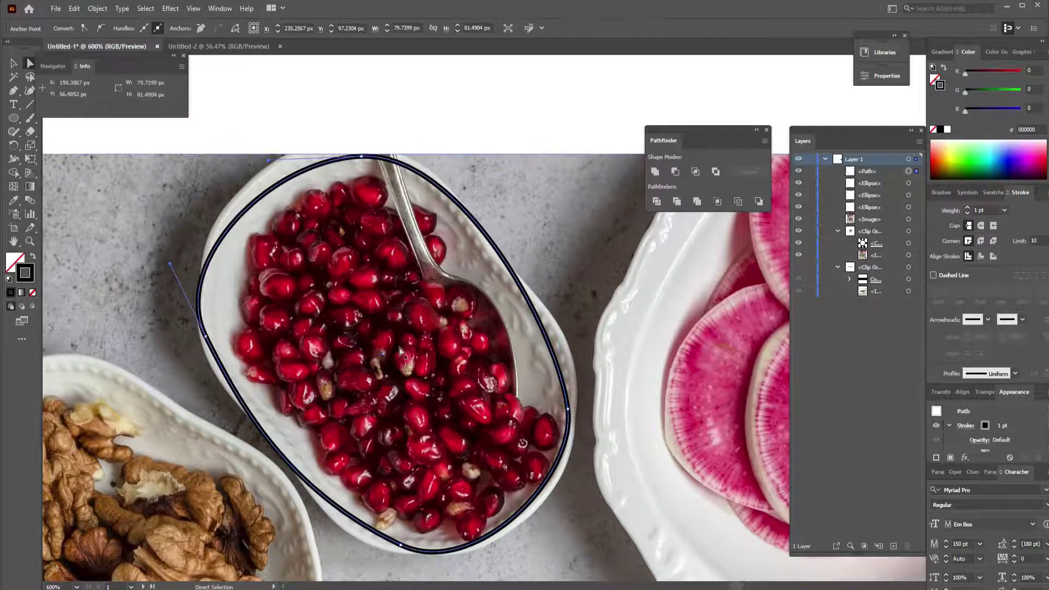
Step: Draw an ellipse about 60 × 55 px over the walnut dish
left_click_drag(394, 411, 570, 251)
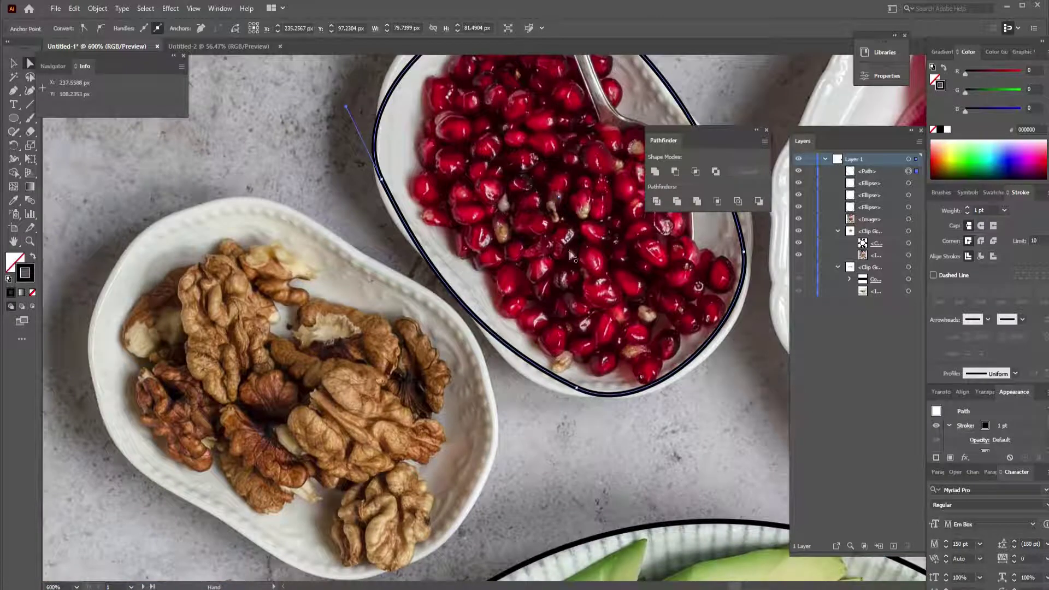
left_click(14, 123)
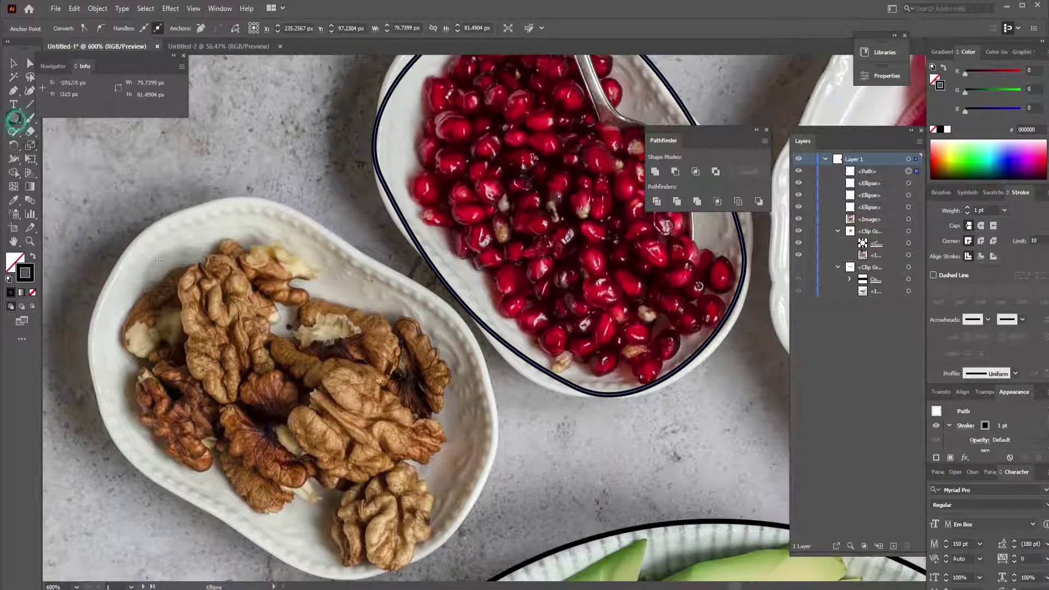
left_click_drag(153, 237, 434, 503)
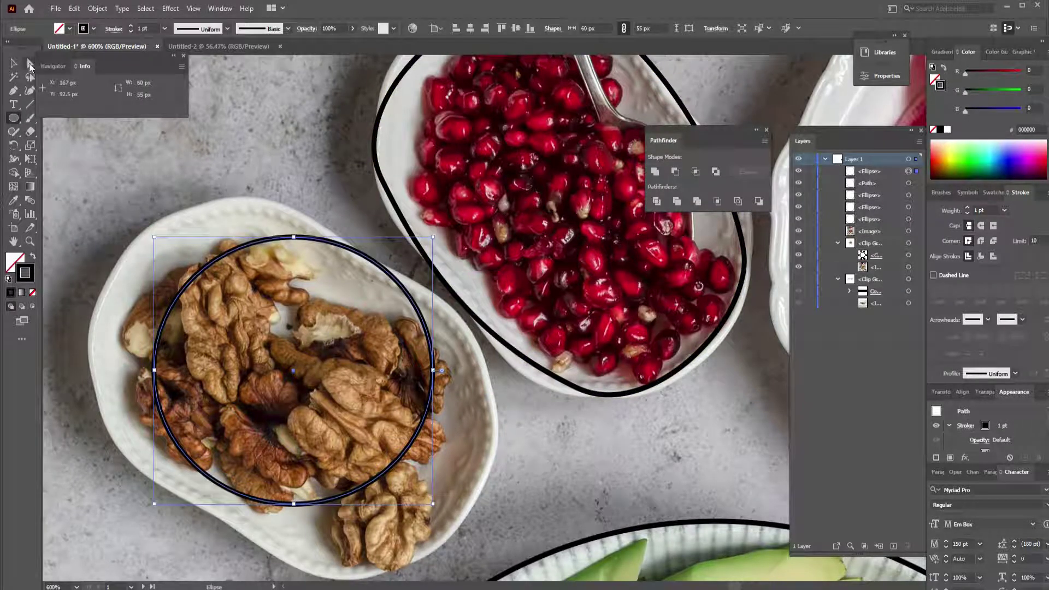
Step: Shift the ellipse's upper, left and right anchor points individually outward to the walnut dish's rim
left_click(30, 66)
left_click_drag(294, 238, 242, 198)
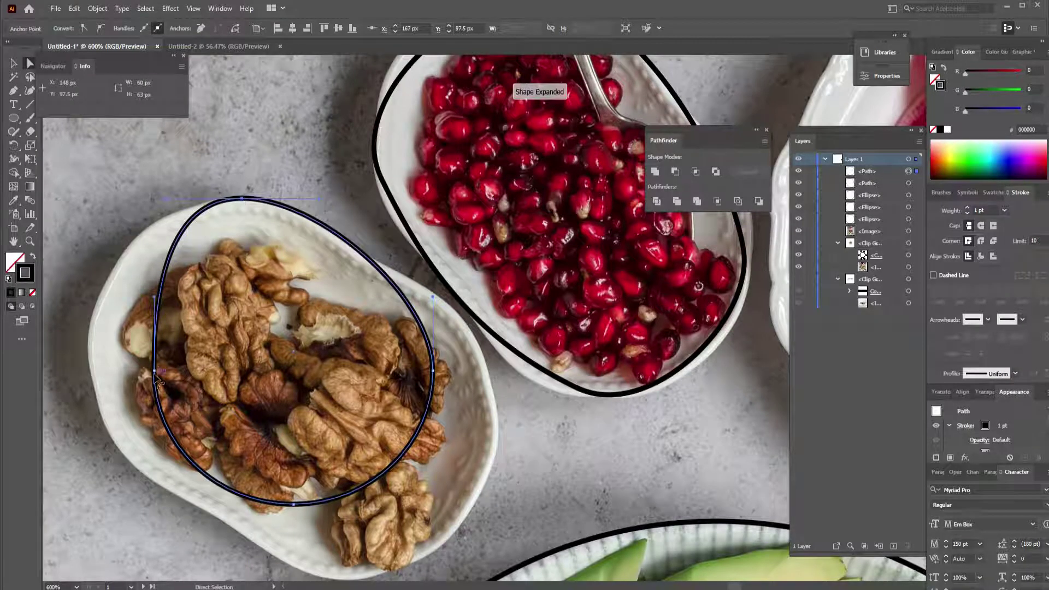
left_click_drag(154, 372, 93, 364)
left_click_drag(242, 198, 242, 202)
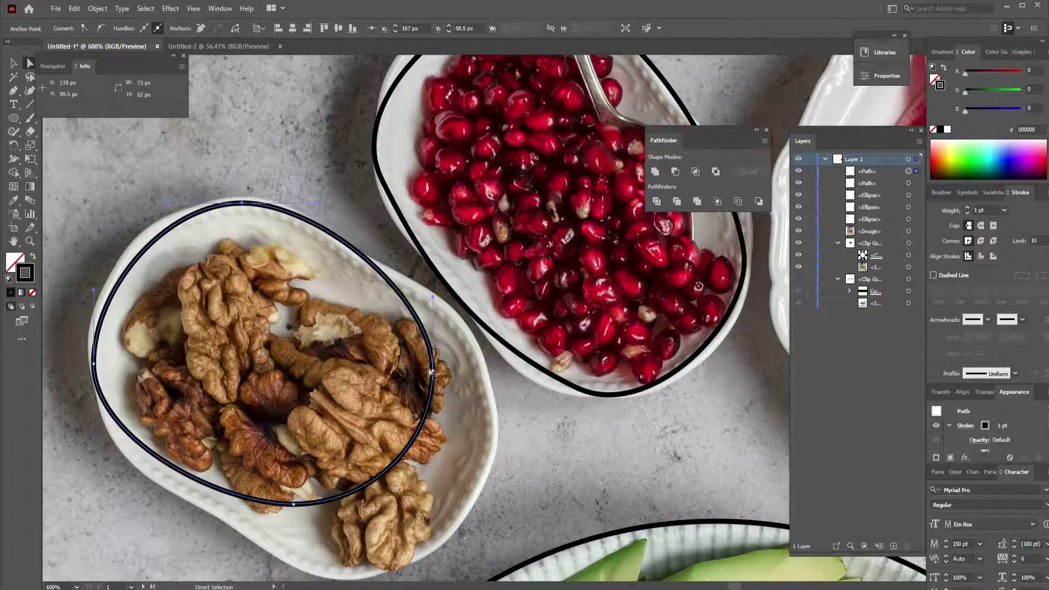
left_click_drag(430, 371, 479, 388)
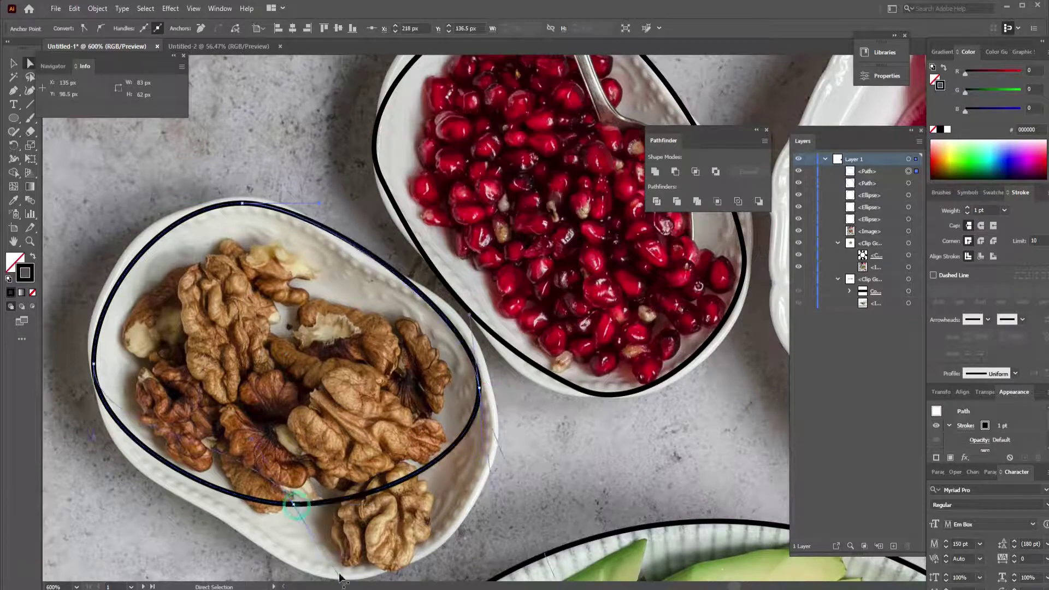
Step: Move the outline's lower anchor point down to the walnut dish's rim and adjust its upper-right curve
left_click_drag(339, 574, 342, 577)
key("ctrl+z")
left_click_drag(328, 492, 286, 360)
left_click_drag(252, 373, 320, 445)
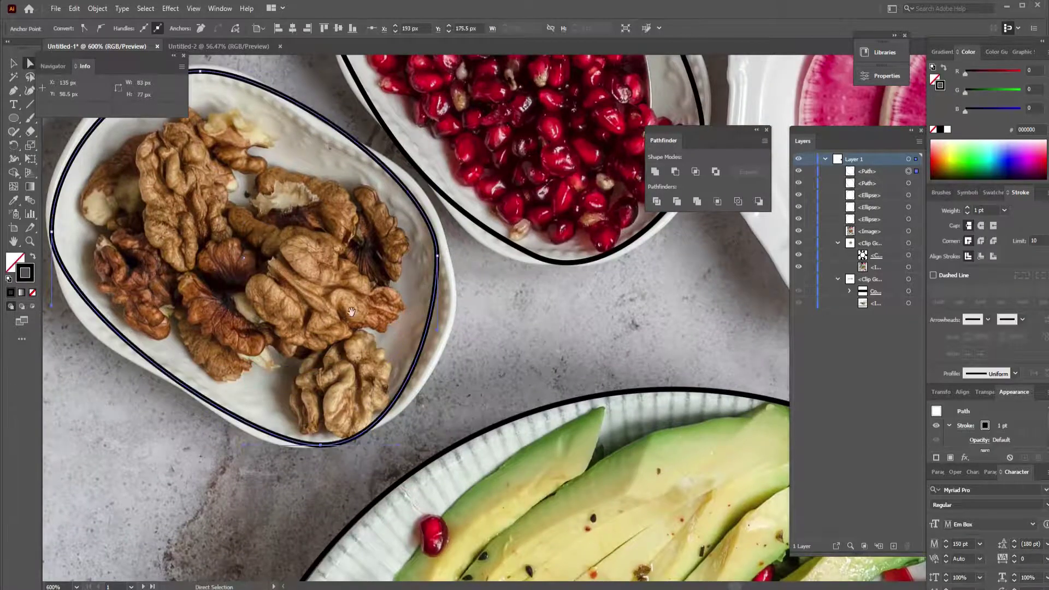
left_click_drag(351, 311, 420, 365)
left_click_drag(372, 165, 370, 168)
Step: Select the five plate, bowl and dish outlines without the salad photo and unite them with Pathfinder
key("v")
left_click(458, 168)
key("ctrl+minus")
key("ctrl+minus")
key("ctrl+minus")
key("ctrl+minus")
key("ctrl+minus")
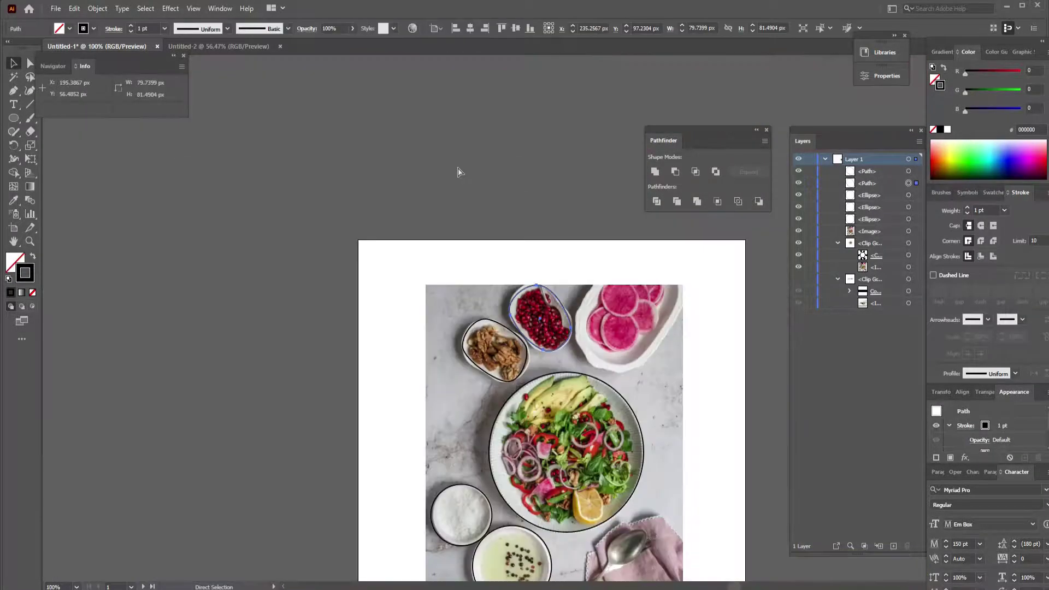
key("v")
left_click_drag(531, 255, 381, 134)
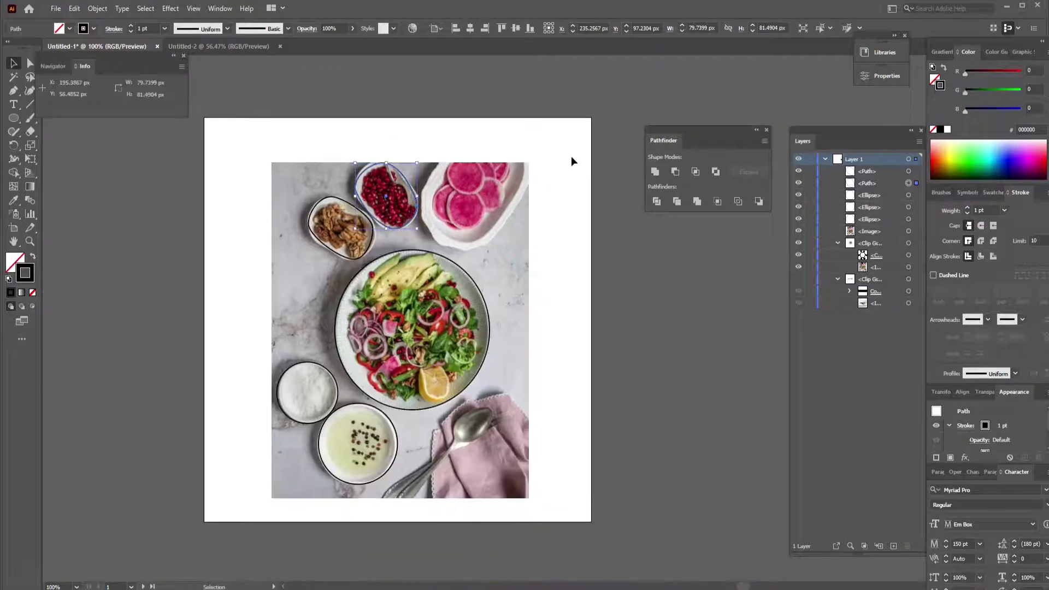
left_click_drag(572, 145, 228, 508)
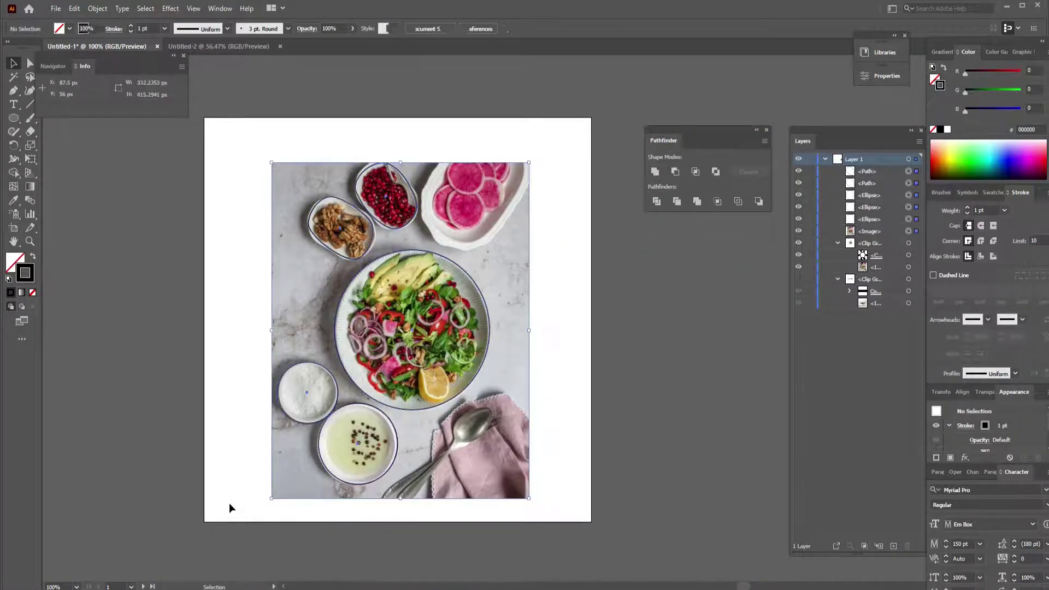
left_click(520, 479, "shift")
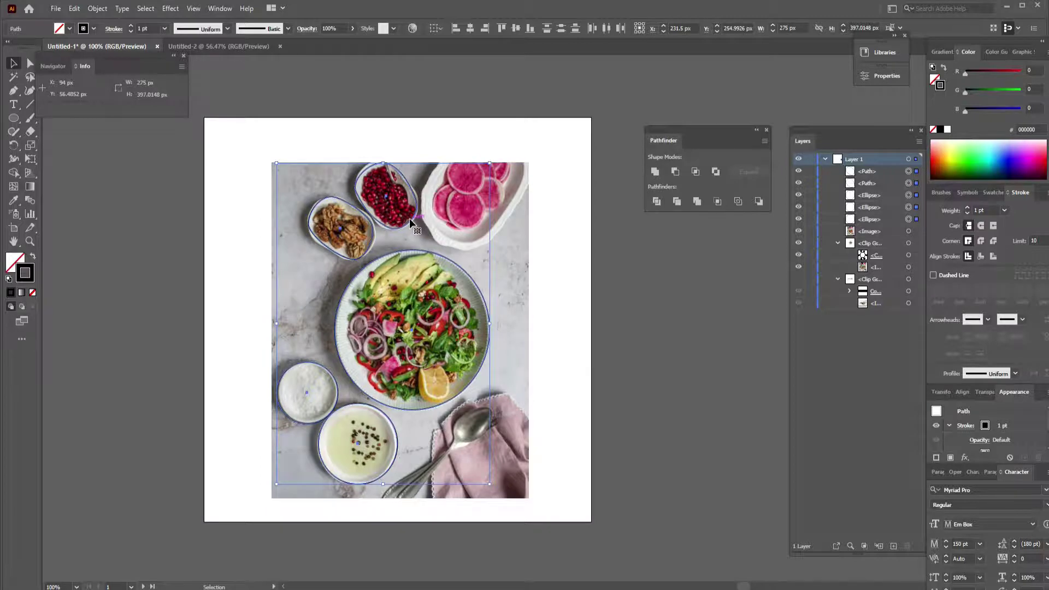
left_click(655, 173)
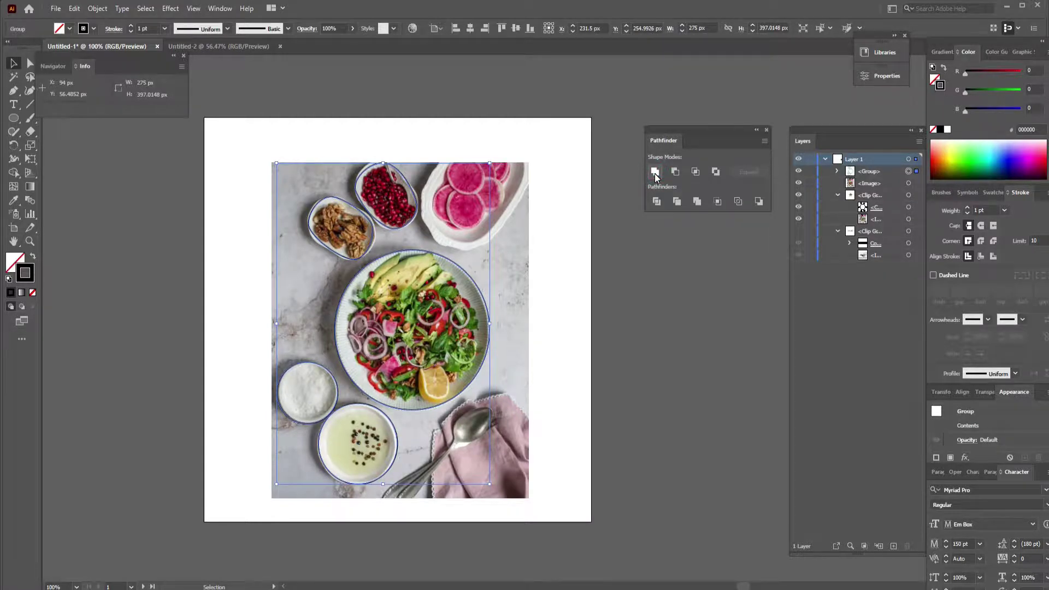
Step: Convert the united outlines into a compound path
left_click(98, 9)
mouse_move(166, 413)
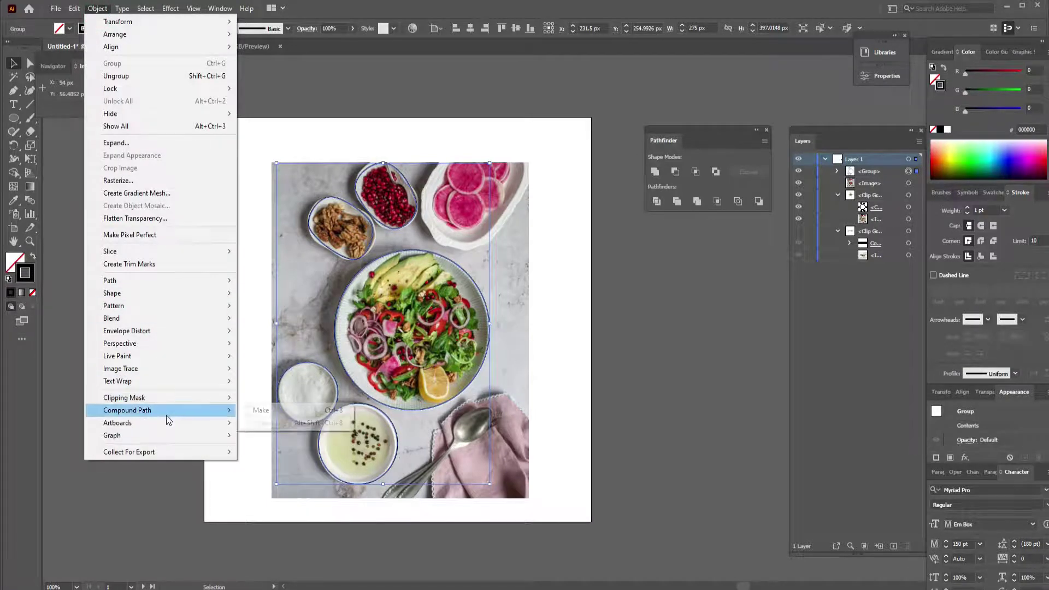
left_click(324, 416)
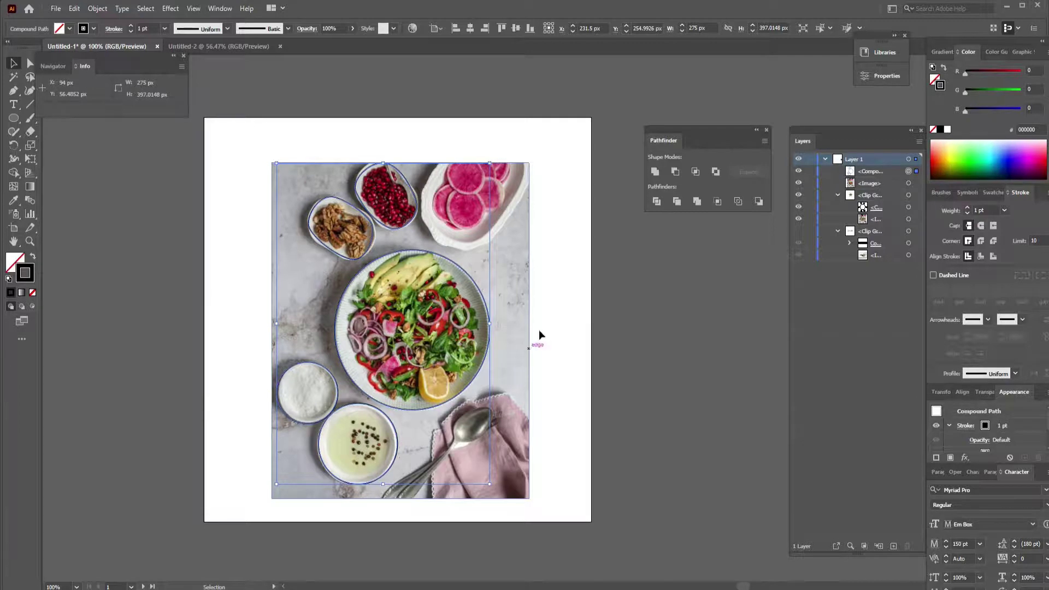
Step: Select the compound path together with the salad photo, make a clipping mask from them and deselect the result
left_click(585, 257)
left_click_drag(585, 133, 244, 509)
right_click(461, 329)
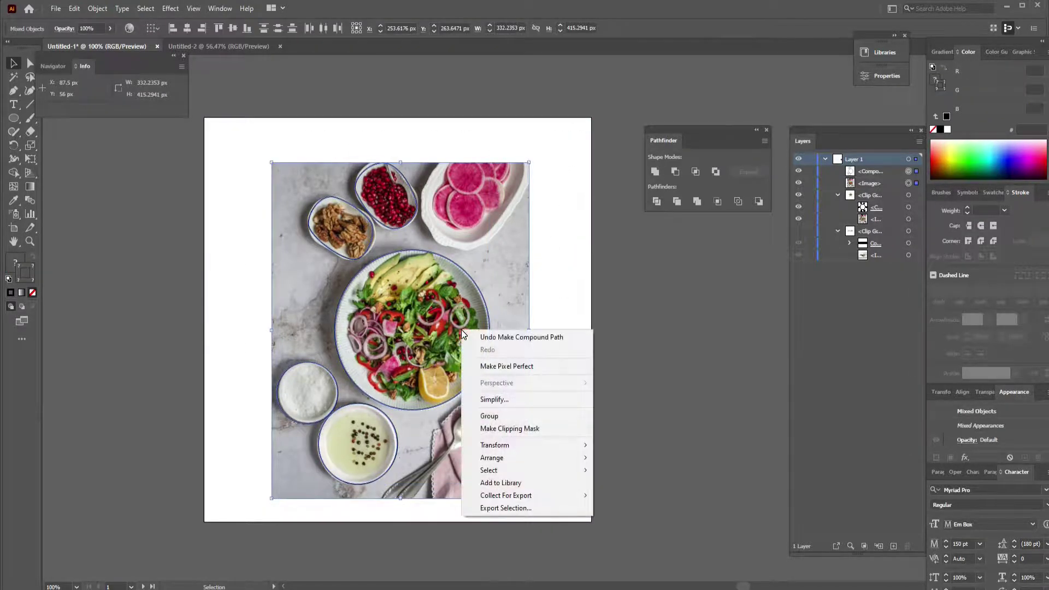
left_click(502, 428)
left_click(549, 314)
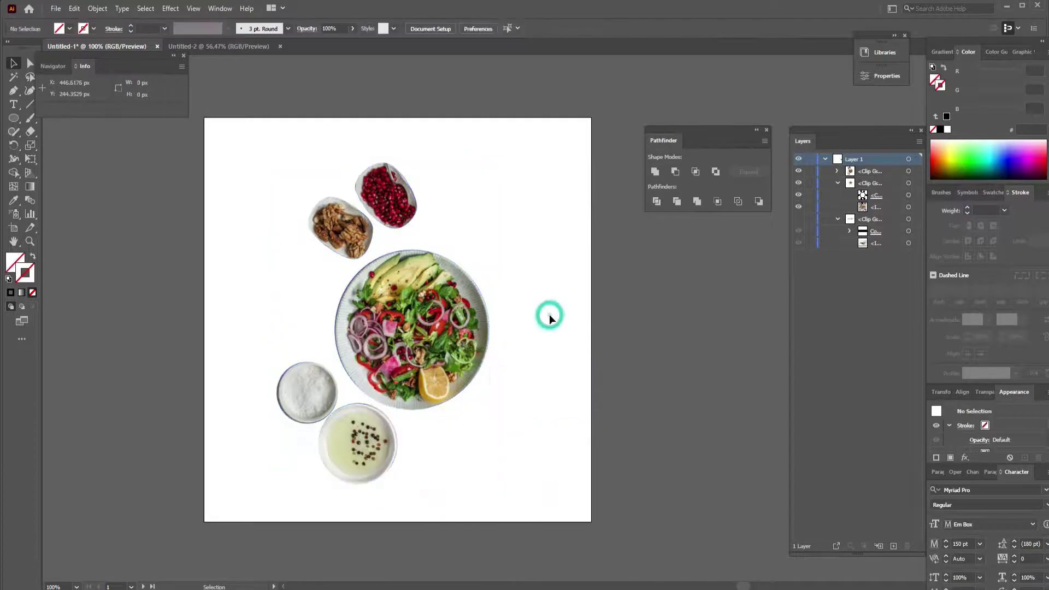
Step: Nudge the clipped dishes about 5 px upward as one group and deselect them
scroll(549, 315, "up", 1)
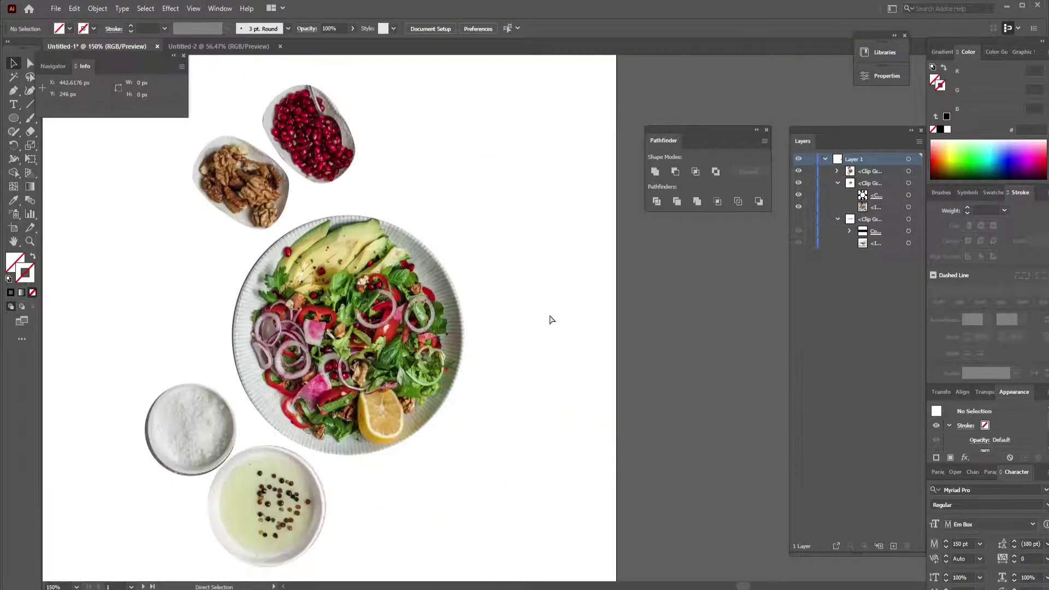
left_click_drag(499, 252, 593, 246)
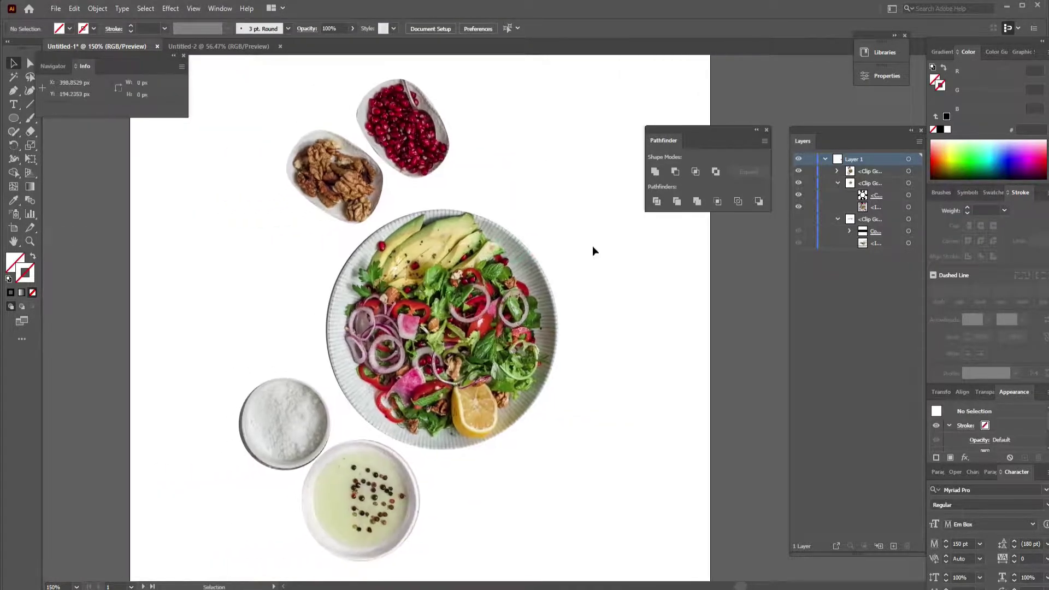
left_click_drag(505, 323, 440, 324)
left_click(663, 306)
left_click(655, 318)
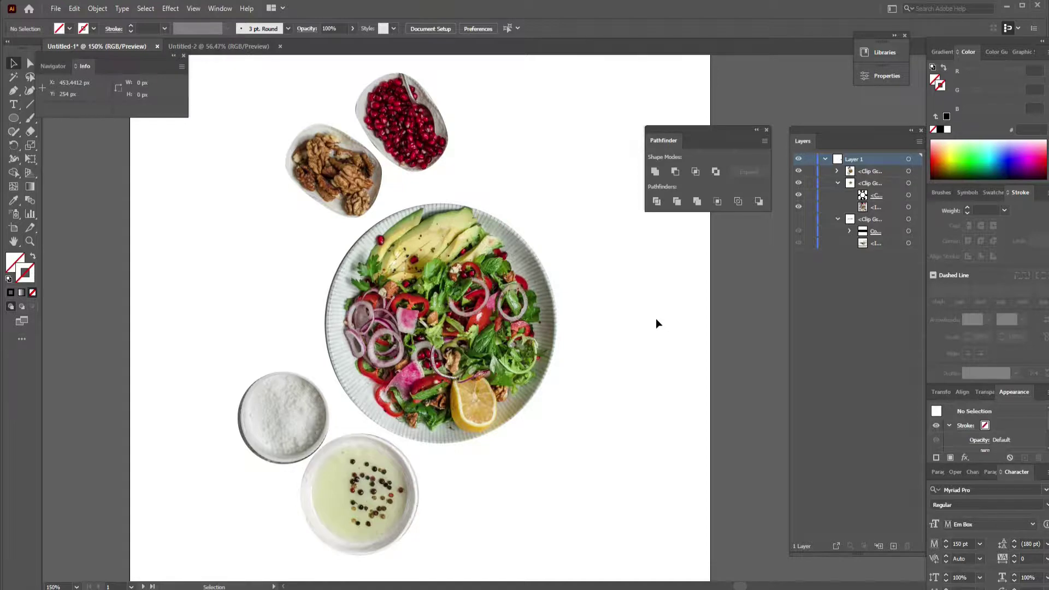
mouse_move(512, 323)
left_mouse_down()
mouse_move(575, 318)
mouse_move(510, 323)
left_mouse_up()
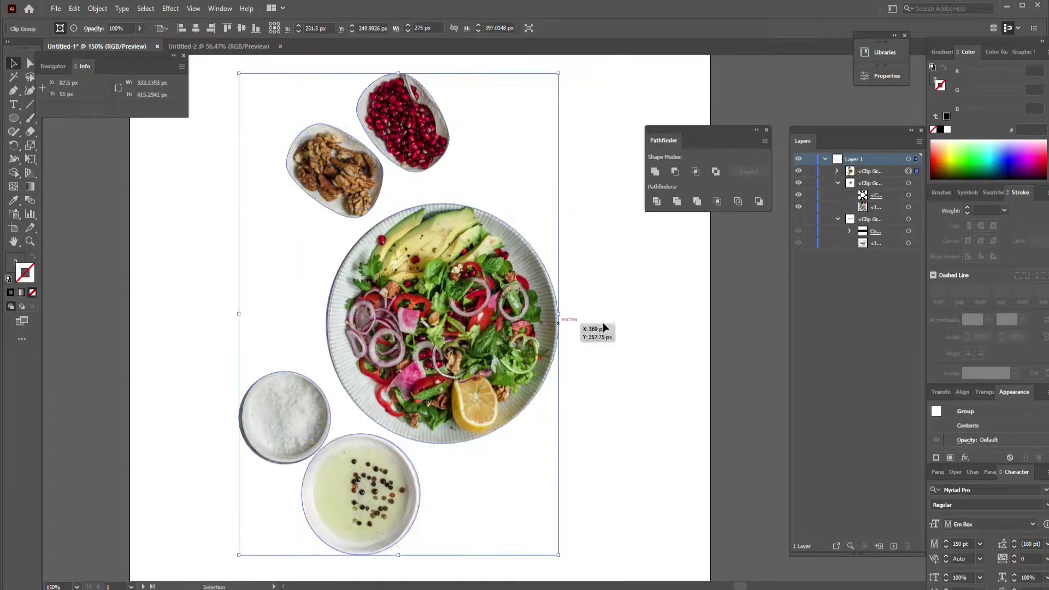
left_click(650, 319)
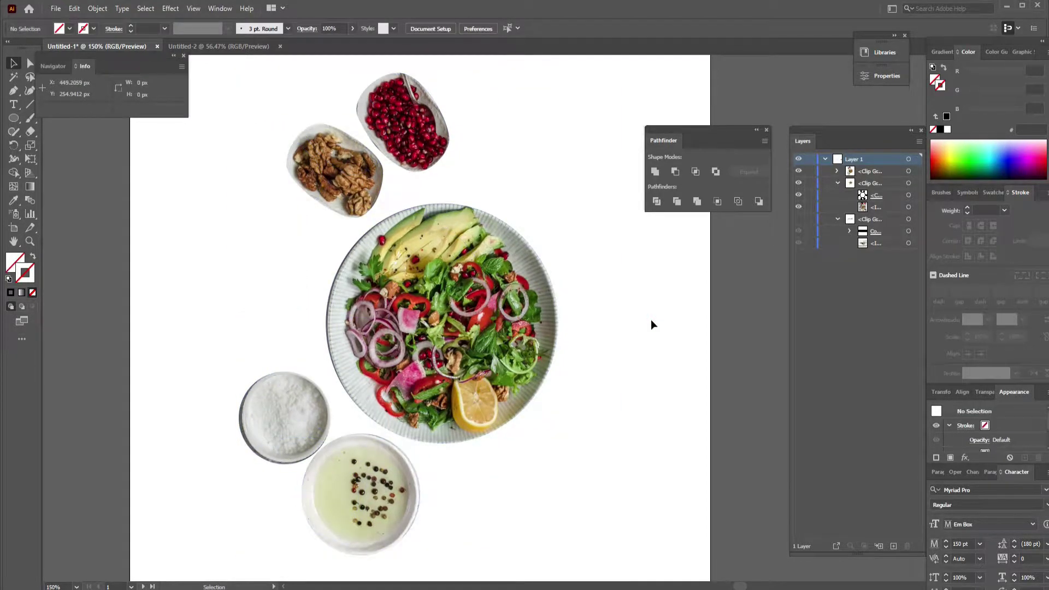